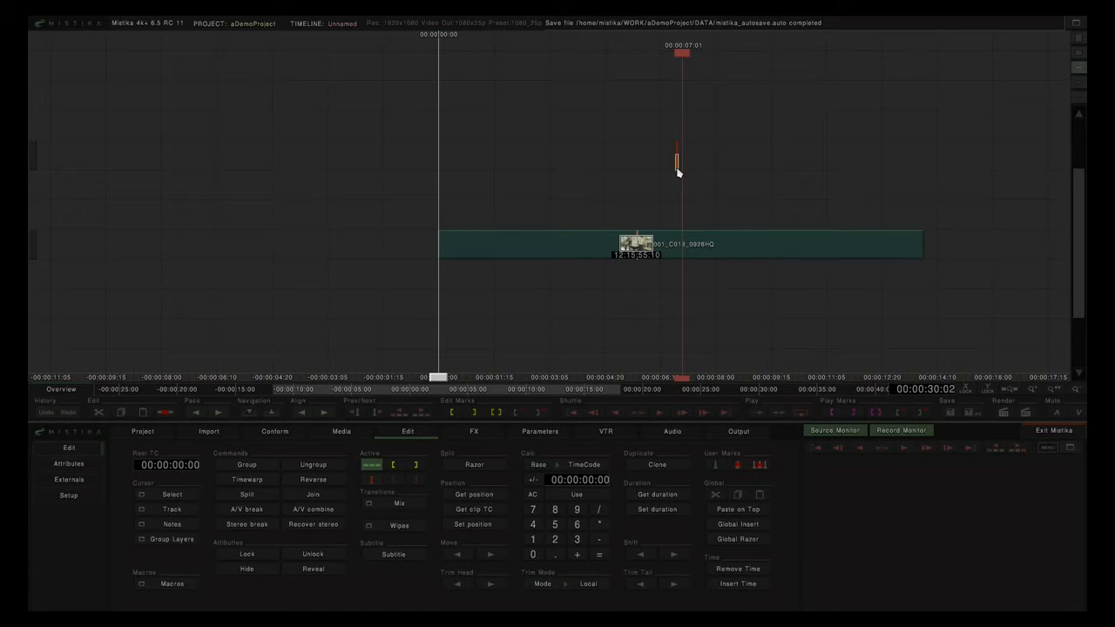
# Apply an RGBCorrect color effect over the clip in the timeline
pyautogui.click(619, 247)
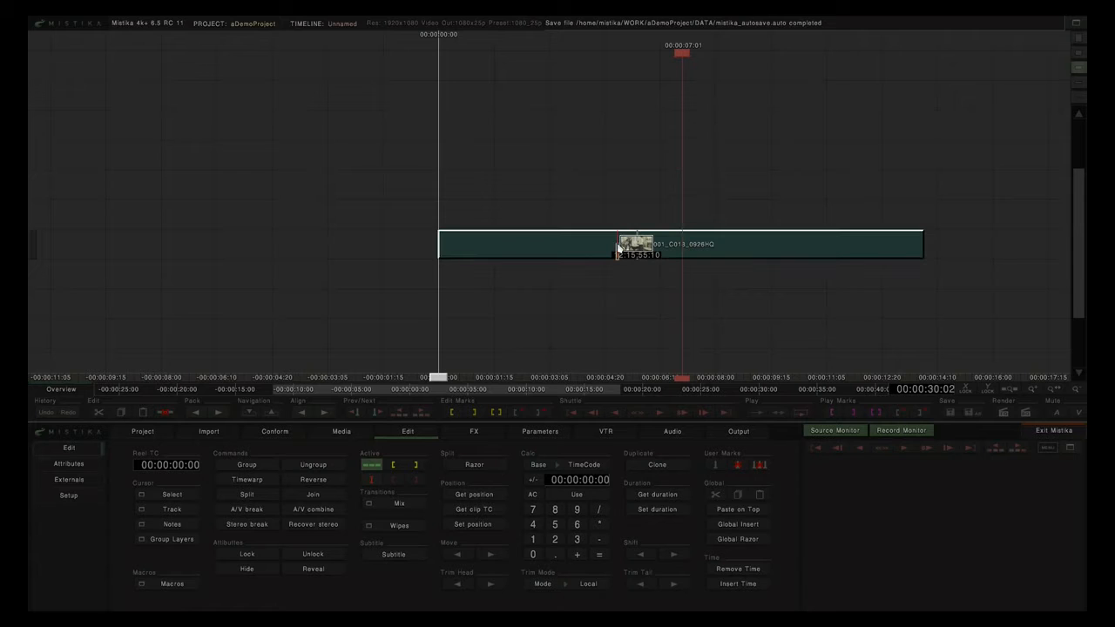
pyautogui.click(485, 435)
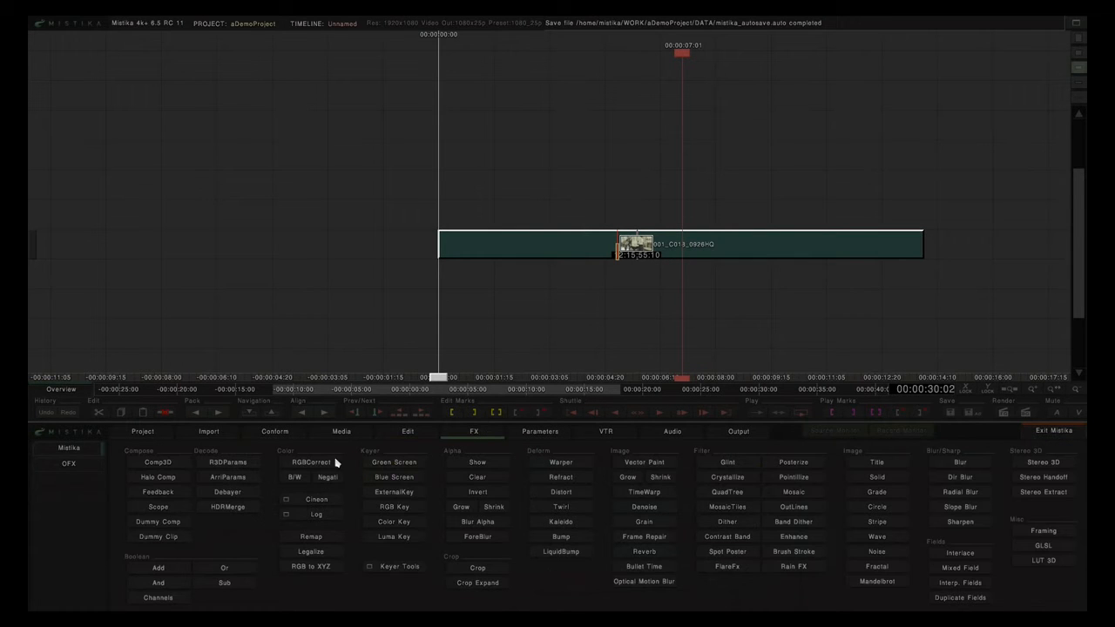
pyautogui.click(311, 463)
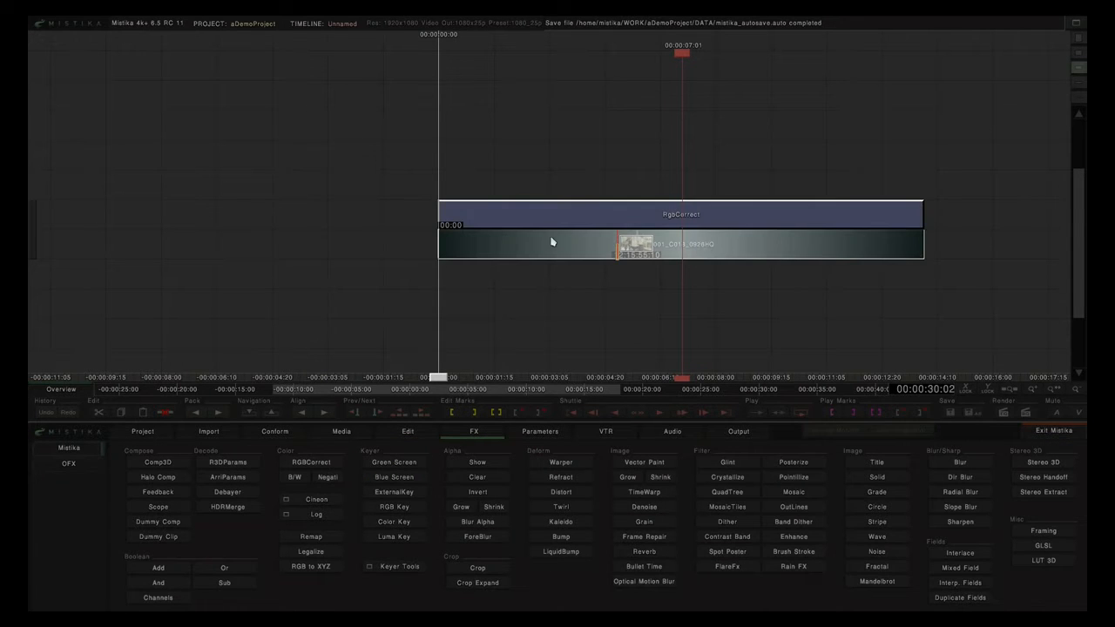
# Open the RgbCorrect effect stacked above the clip in the visual effects editor
pyautogui.click(706, 239)
pyautogui.click(706, 219)
pyautogui.moveTo(699, 261); pyautogui.dragTo(716, 236)
pyautogui.click(716, 239)
pyautogui.doubleClick(708, 221)
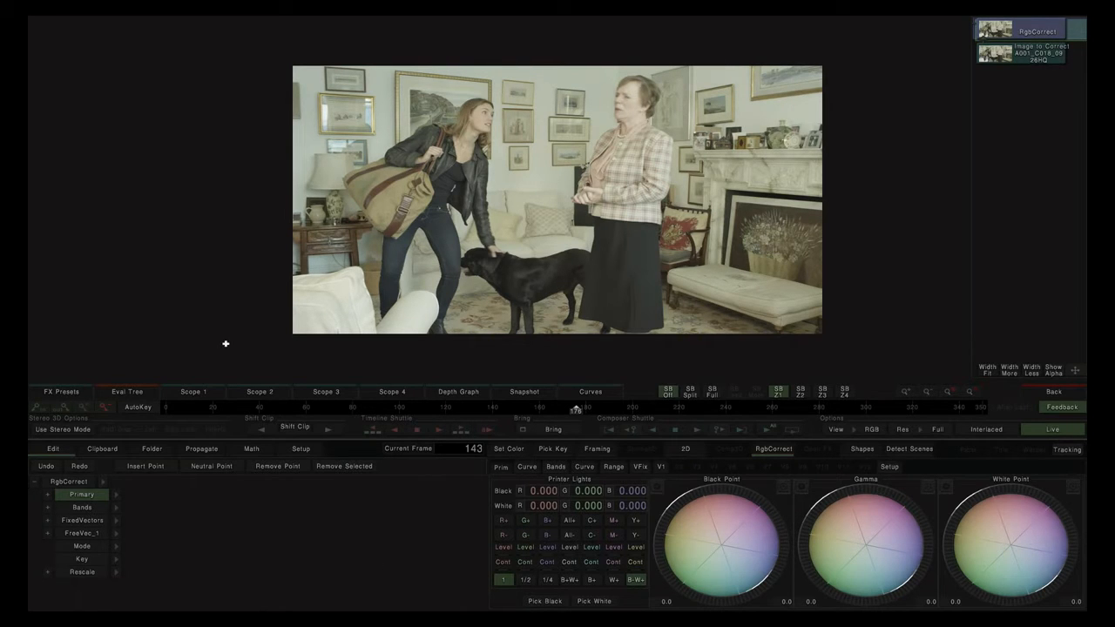
# Shift the image preview aside and show Scope 1 beside it at reduced size
pyautogui.moveTo(459, 236); pyautogui.dragTo(565, 226)
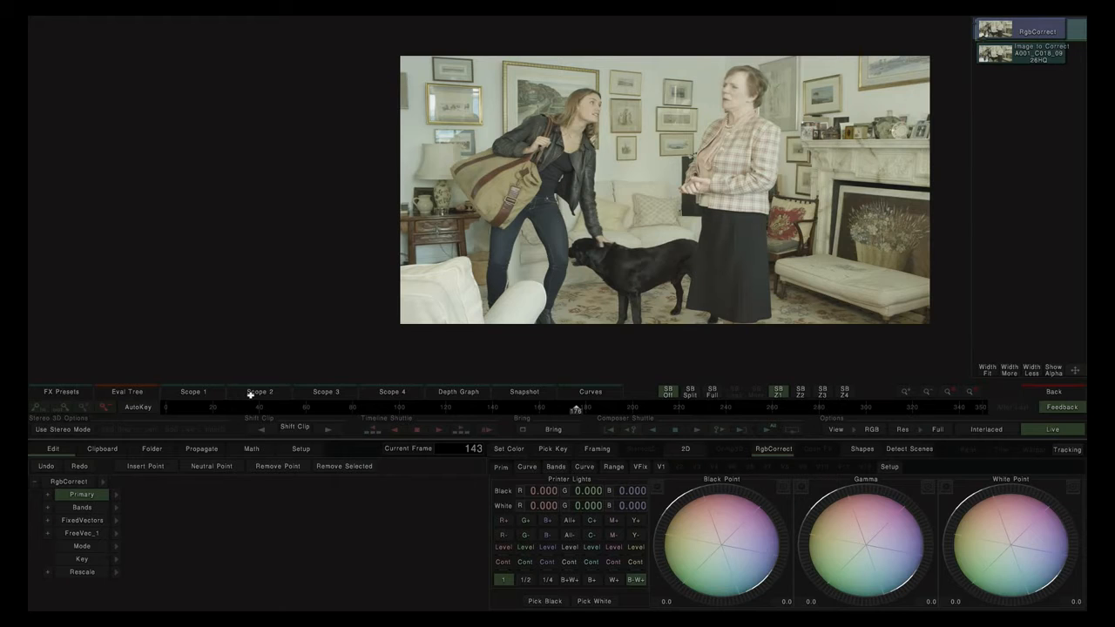
pyautogui.click(201, 392)
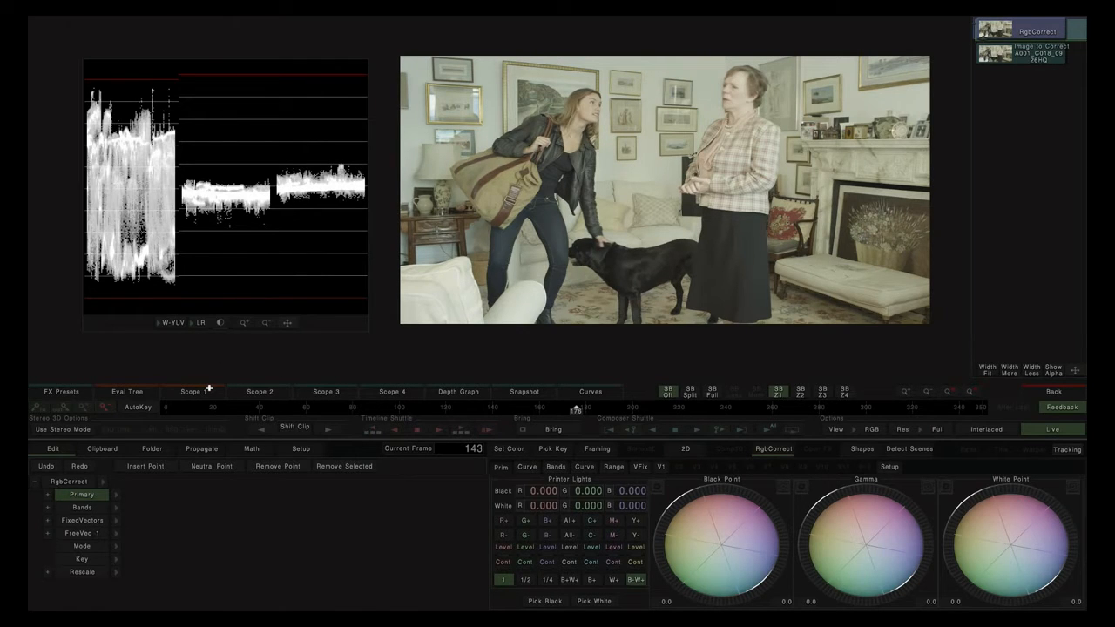
pyautogui.click(172, 323)
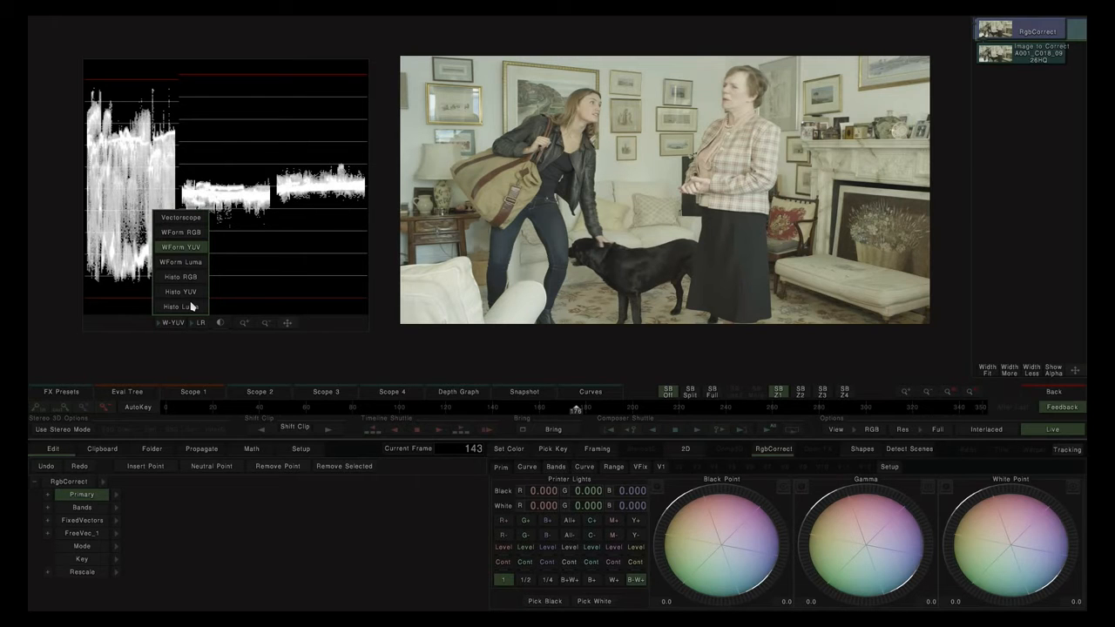
pyautogui.click(267, 323)
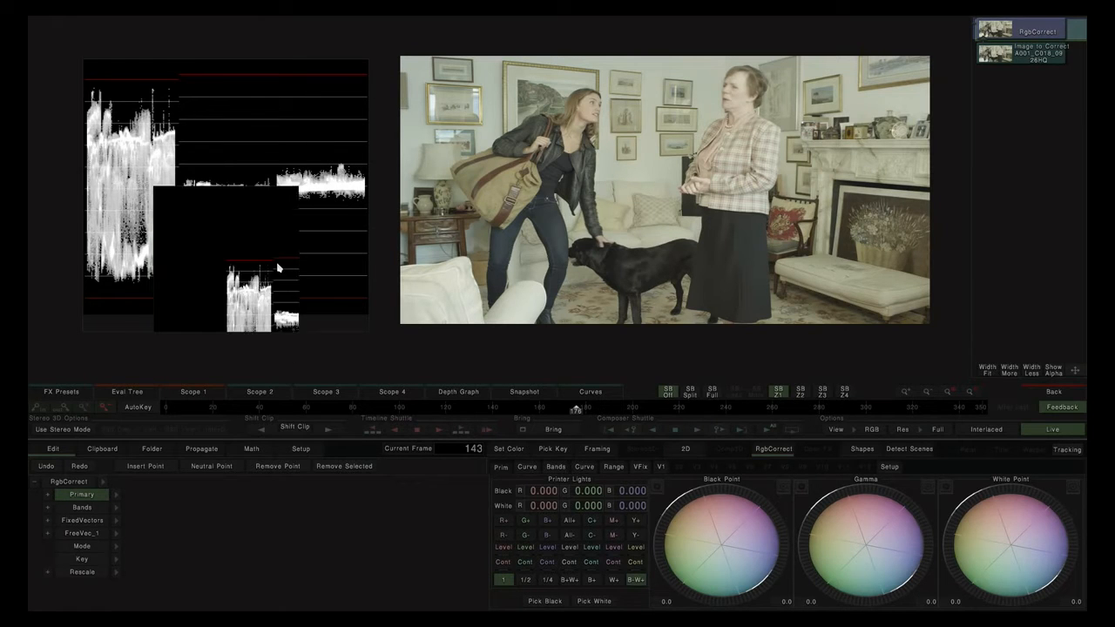
pyautogui.moveTo(286, 324); pyautogui.dragTo(200, 169)
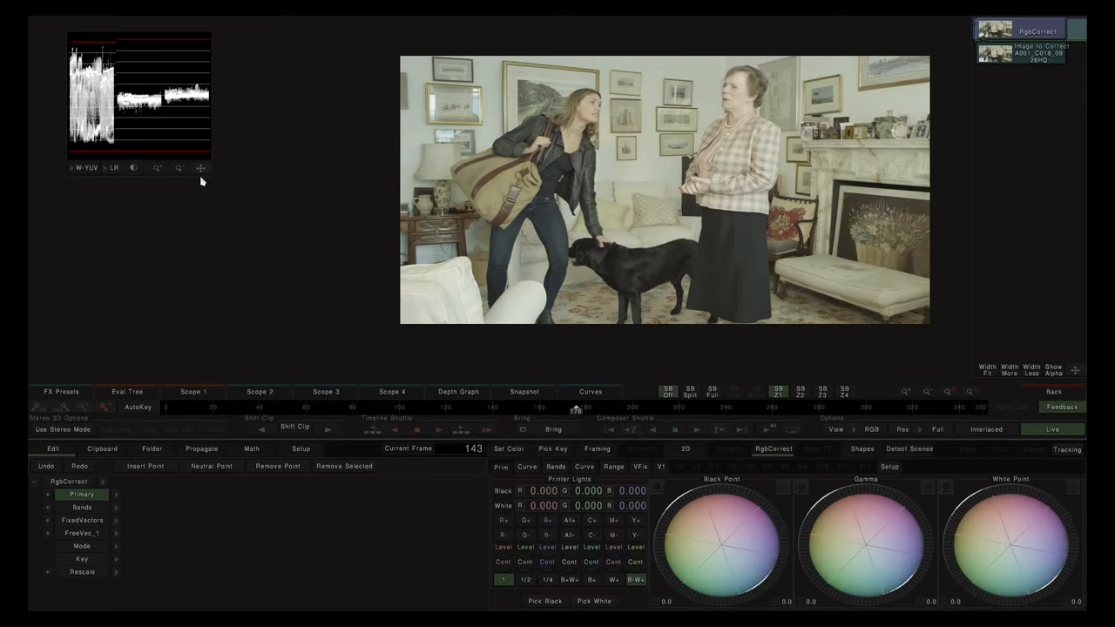
# Try Scope 2 at reduced size below Scope 1 with the Vectorscope display, and hide it again
pyautogui.click(246, 393)
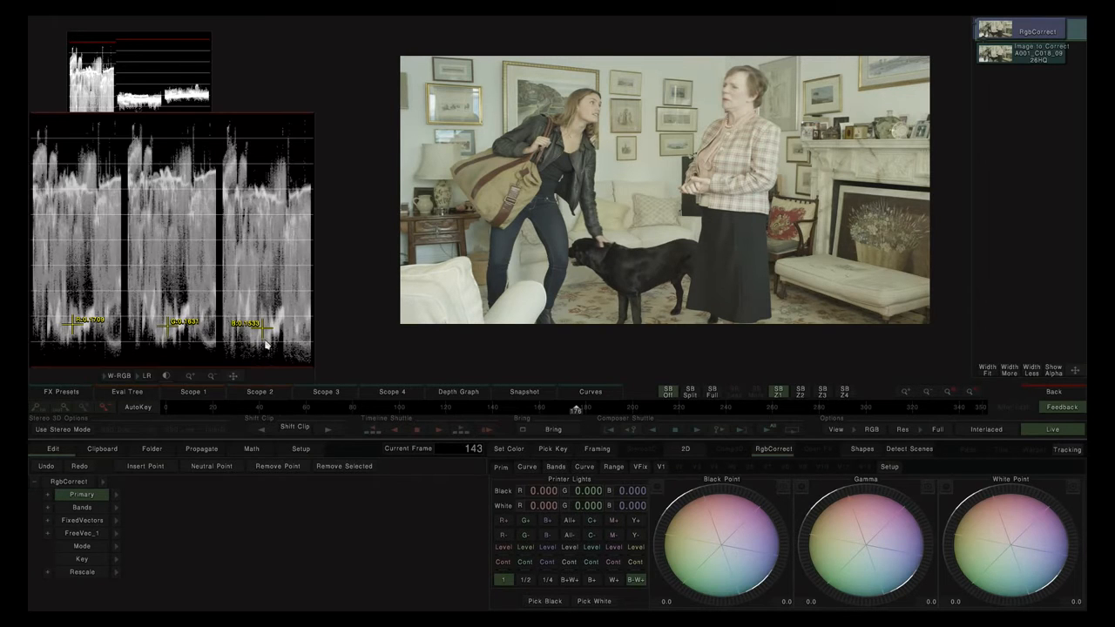
pyautogui.doubleClick(178, 235)
pyautogui.moveTo(231, 373); pyautogui.dragTo(196, 321)
pyautogui.click(87, 326)
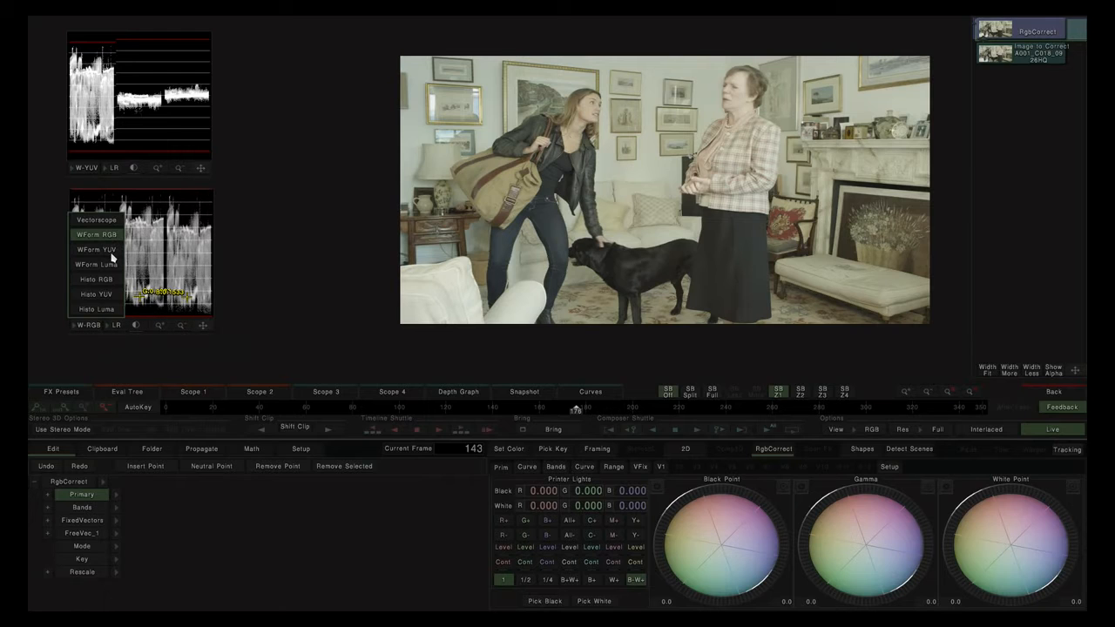
pyautogui.click(110, 222)
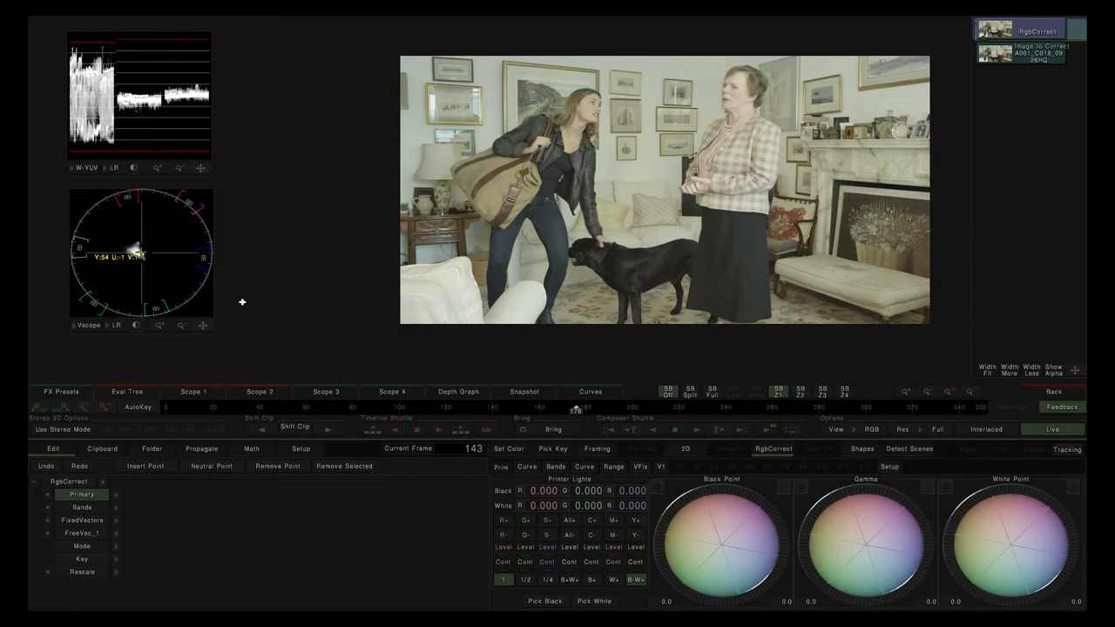
pyautogui.click(256, 393)
# Restore Scope 1 to its larger size beside the image and adjust the brightness of its trace
pyautogui.doubleClick(193, 141)
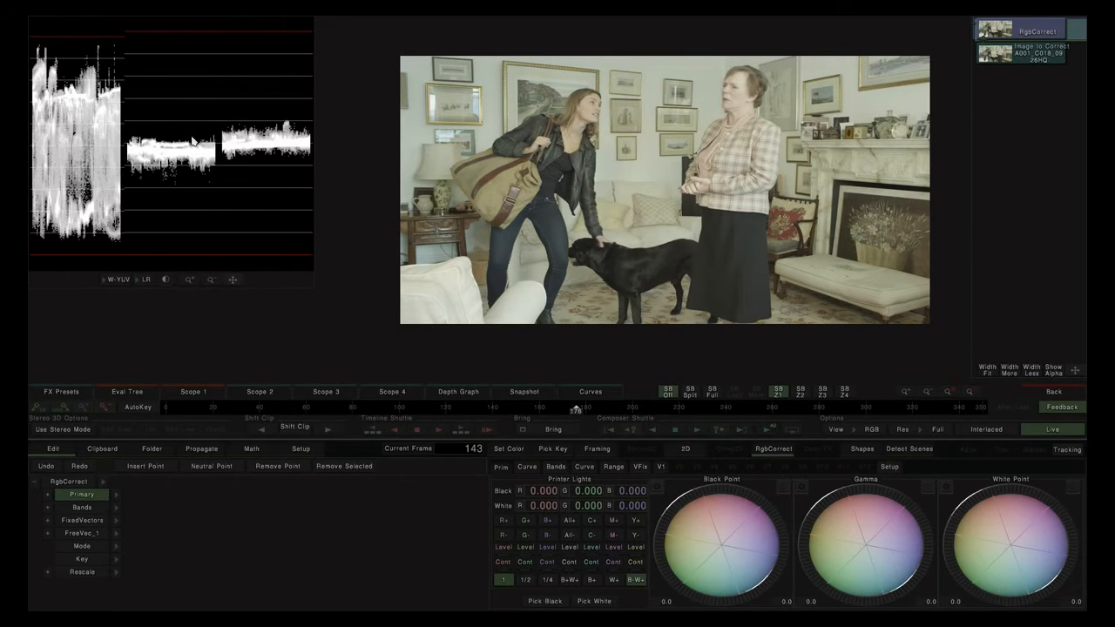
pyautogui.moveTo(233, 279); pyautogui.dragTo(266, 327)
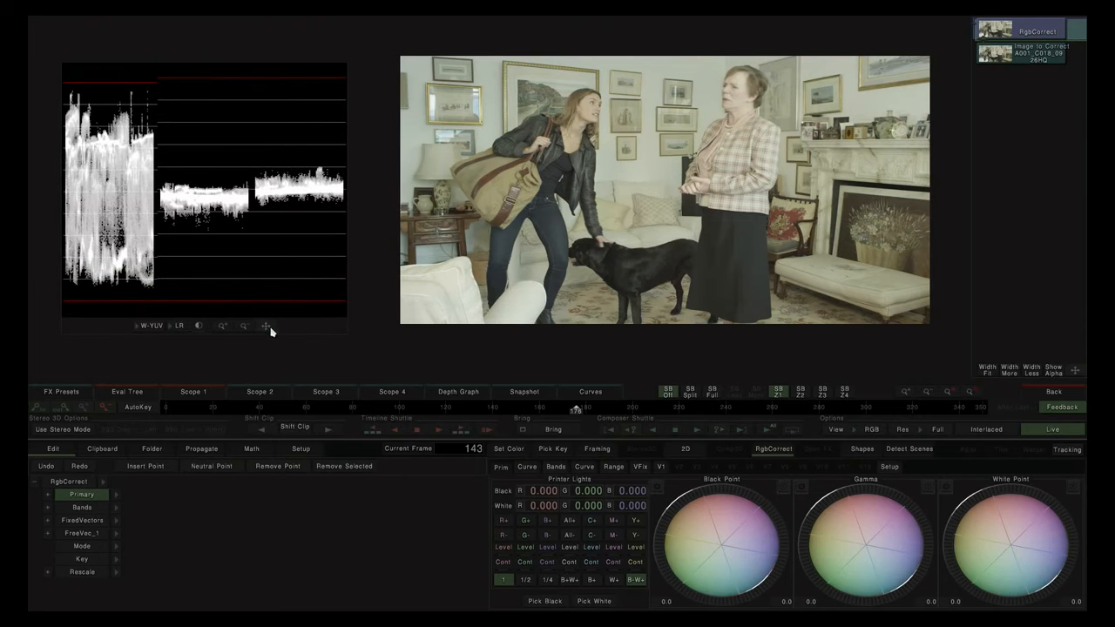
pyautogui.moveTo(199, 327); pyautogui.dragTo(120, 145)
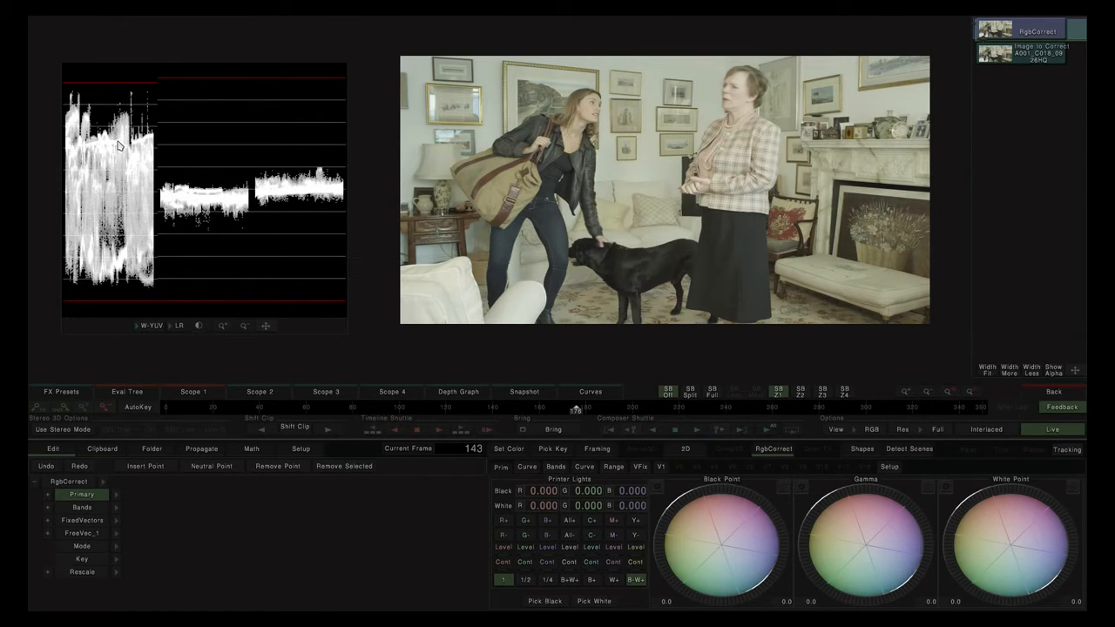
pyautogui.moveTo(120, 145); pyautogui.dragTo(125, 173)
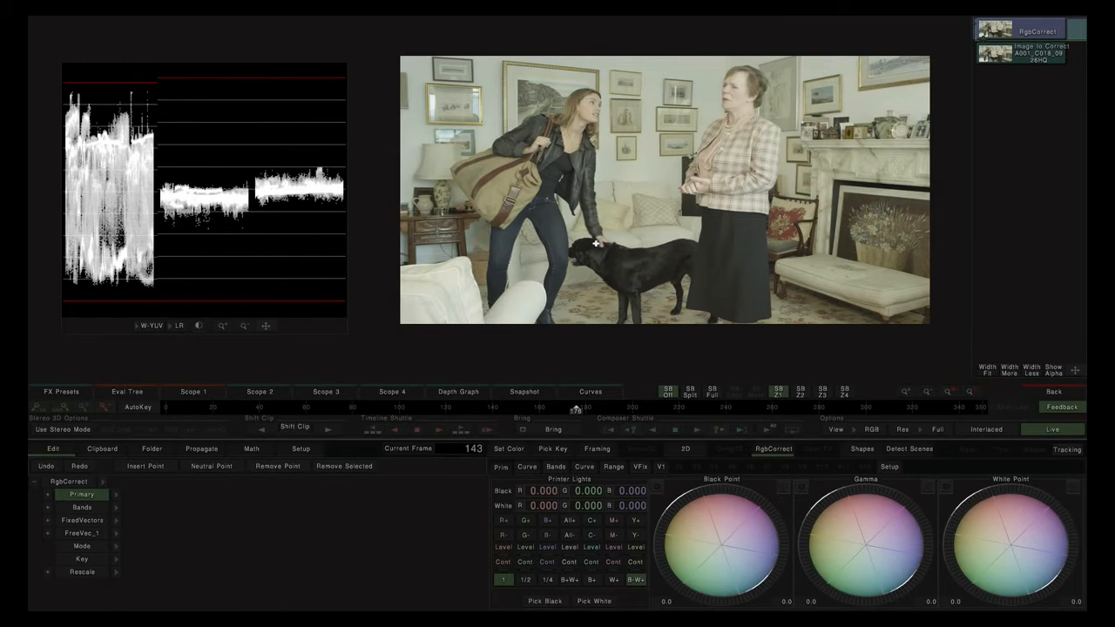
# Sample a point on the older woman's checked jacket in the image and switch Scope 1 to WForm RGB
pyautogui.click(737, 151)
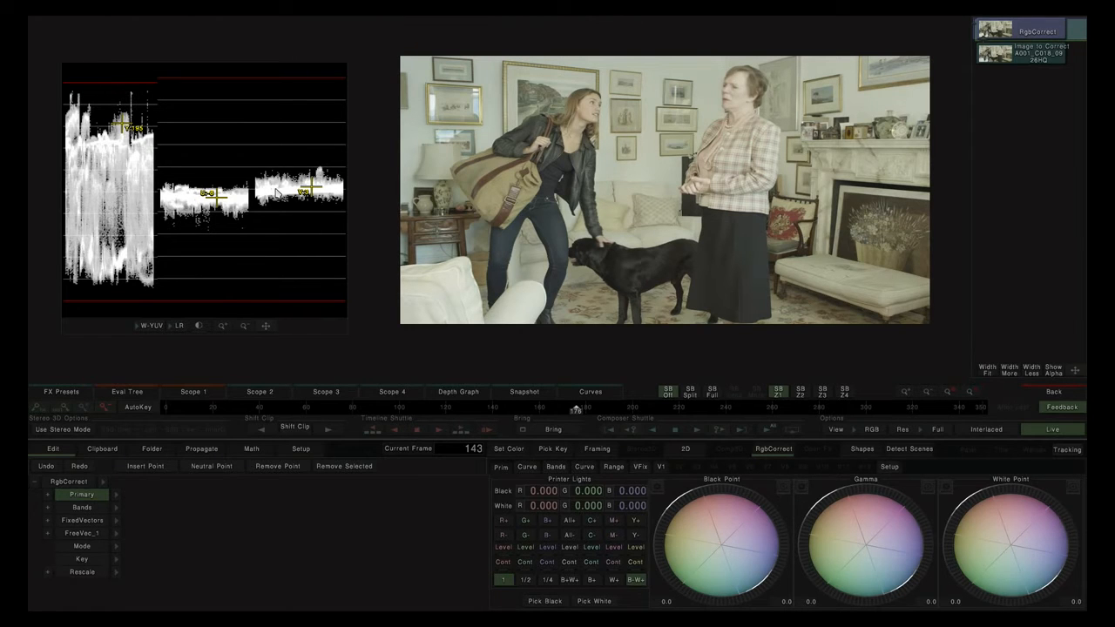
pyautogui.click(153, 326)
pyautogui.click(170, 235)
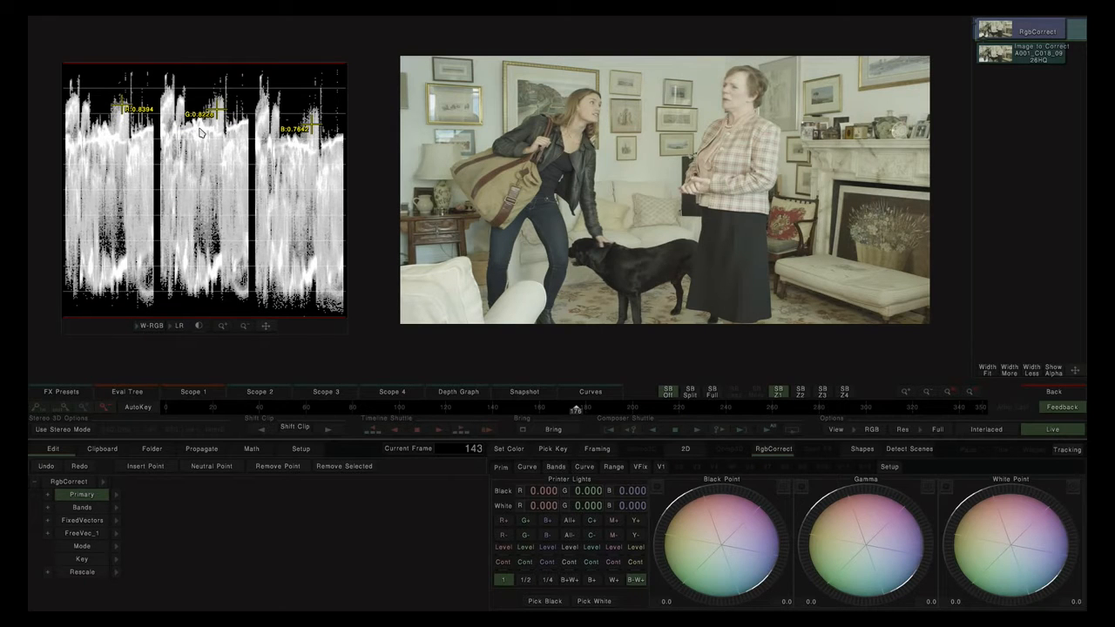
# Adjust the White Point ring to a White printer light value of -0.196 for all channels and turn on the split storyboard
pyautogui.moveTo(1013, 493); pyautogui.dragTo(982, 495)
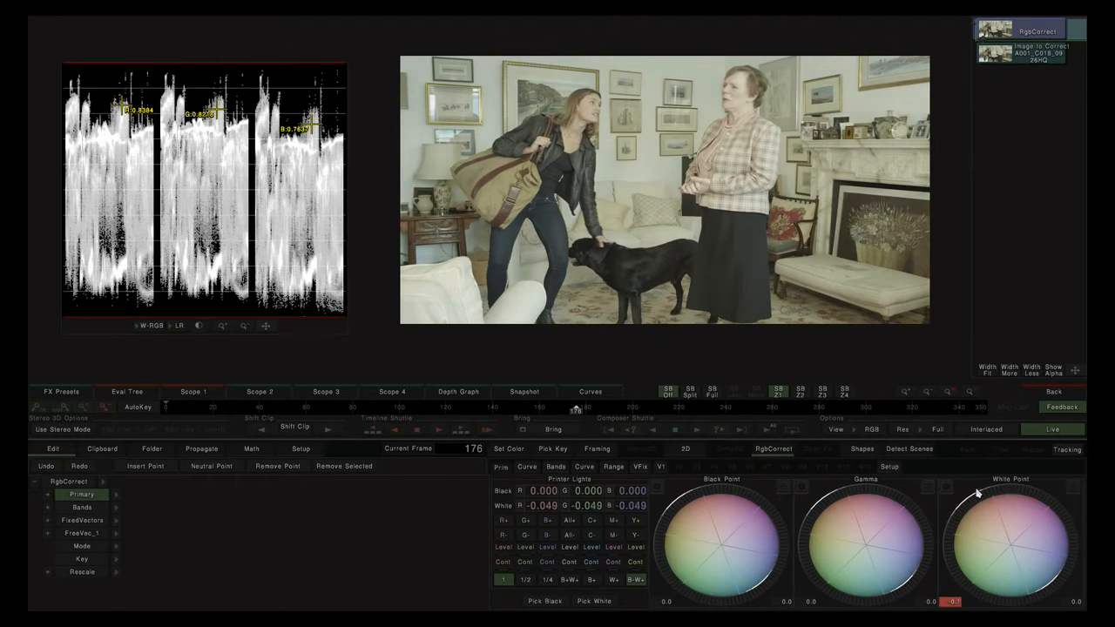
pyautogui.moveTo(862, 494); pyautogui.dragTo(1008, 496)
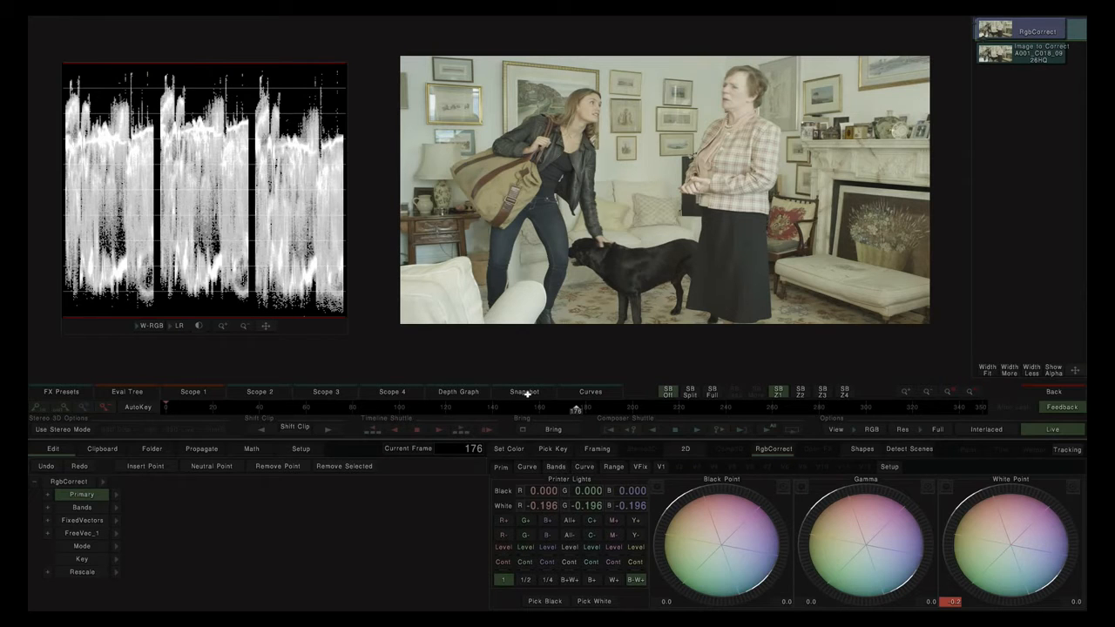
pyautogui.click(690, 393)
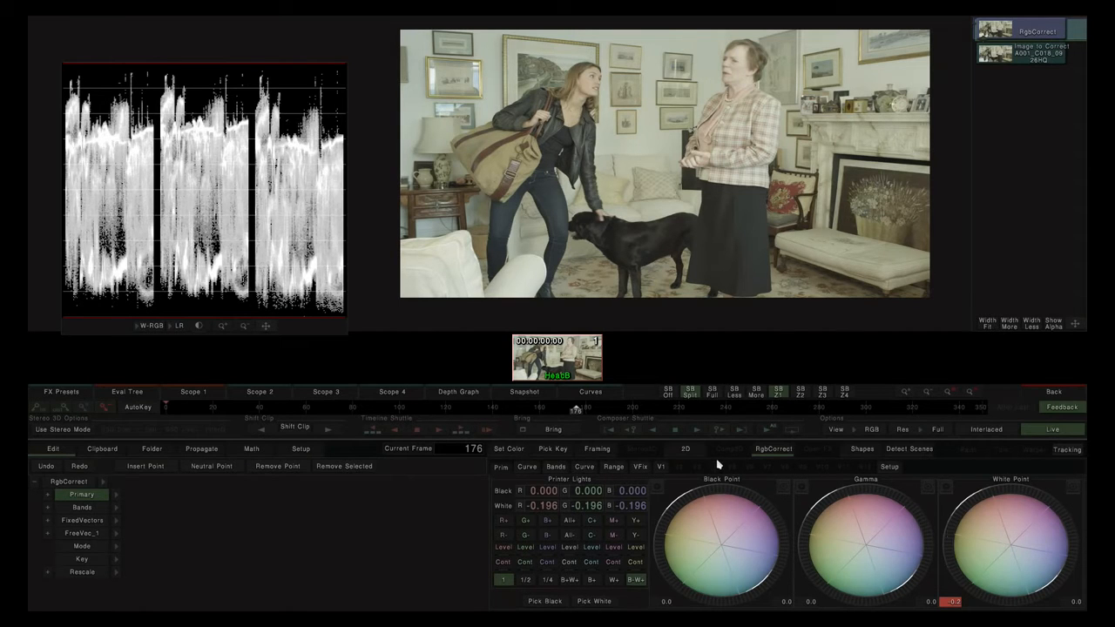
# Examine the effect's Bands and Primary parameters together with the fitted animation curves
pyautogui.click(119, 510)
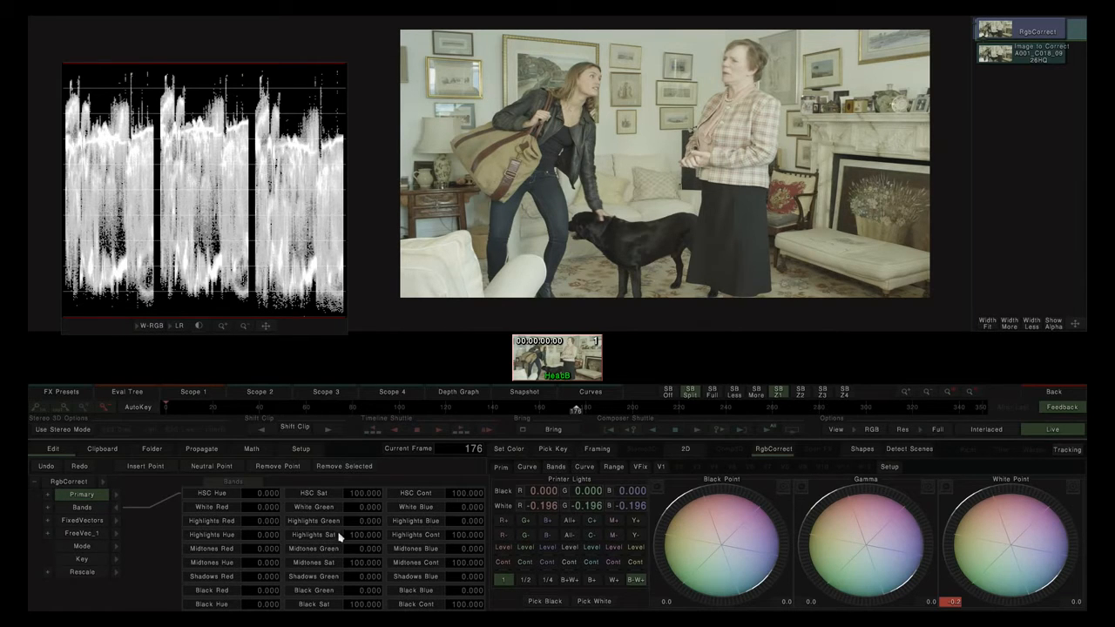
pyautogui.click(589, 392)
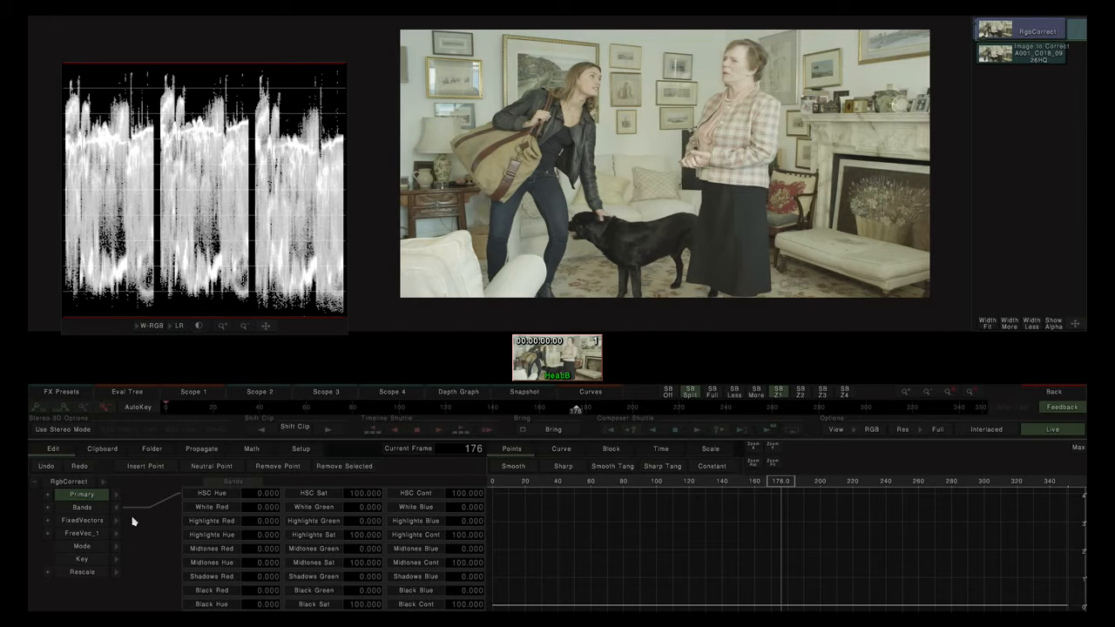
pyautogui.click(118, 496)
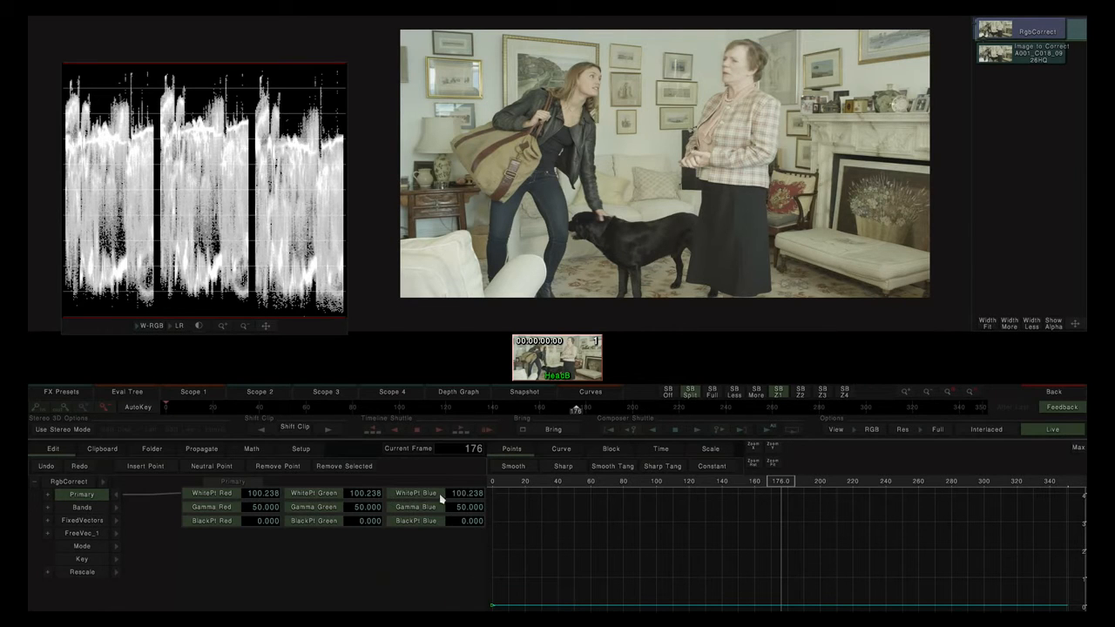
pyautogui.click(774, 448)
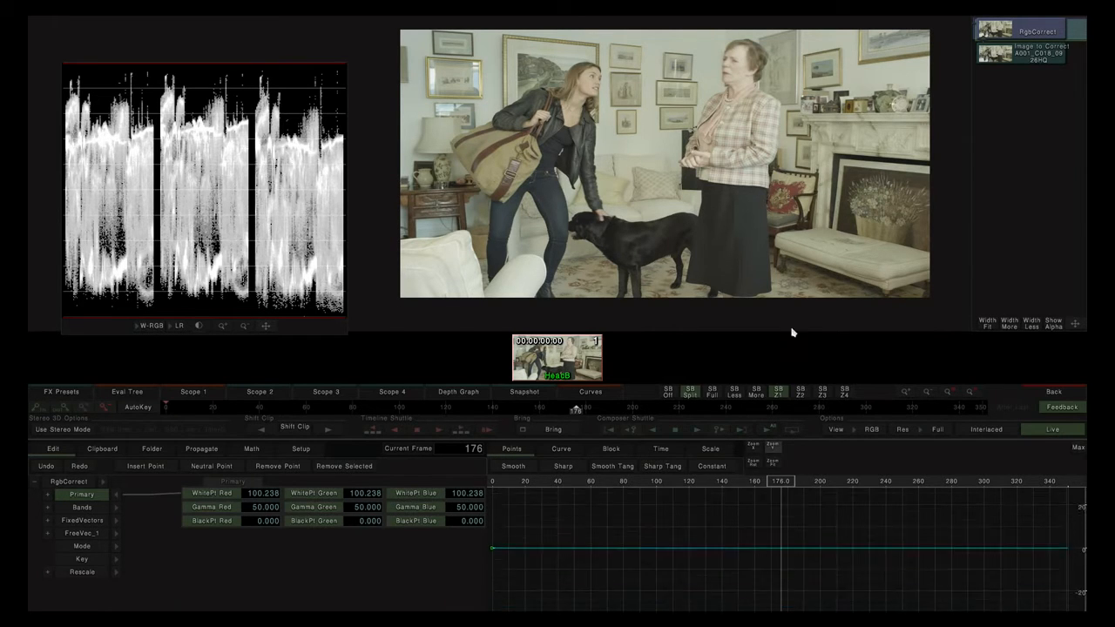
# Lower WhitePt Blue to 98.238 and adjust the White Point ring to bring WhitePt Red and Green to 101.131
pyautogui.moveTo(468, 495)
pyautogui.mouseDown()
pyautogui.moveTo(326, 493)
pyautogui.moveTo(449, 495)
pyautogui.mouseUp()
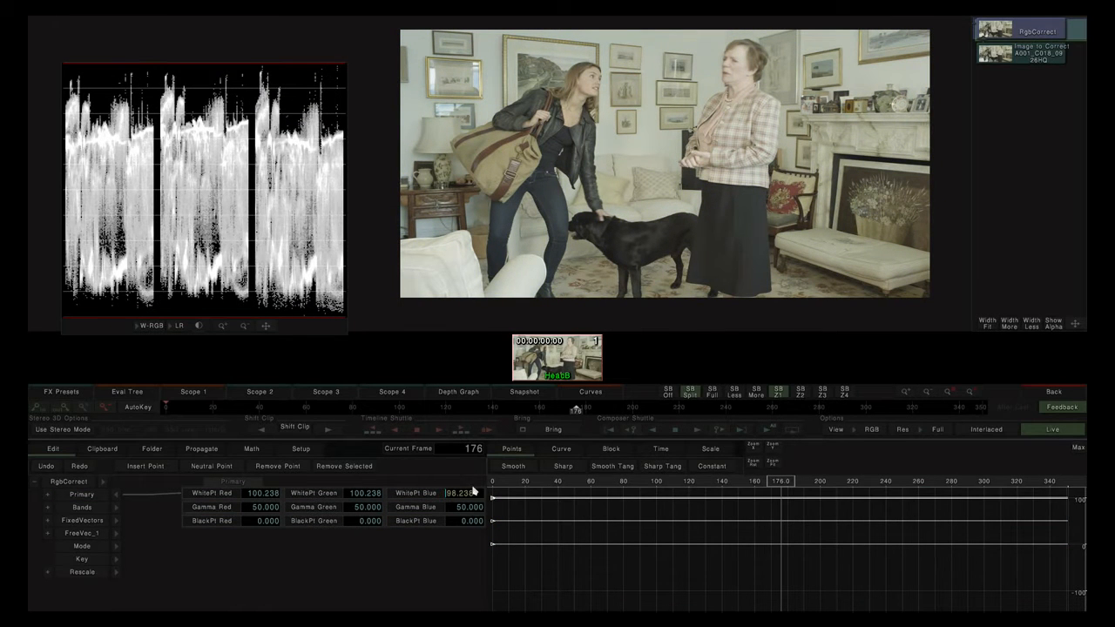
pyautogui.click(583, 393)
pyautogui.moveTo(1000, 492); pyautogui.dragTo(1022, 500)
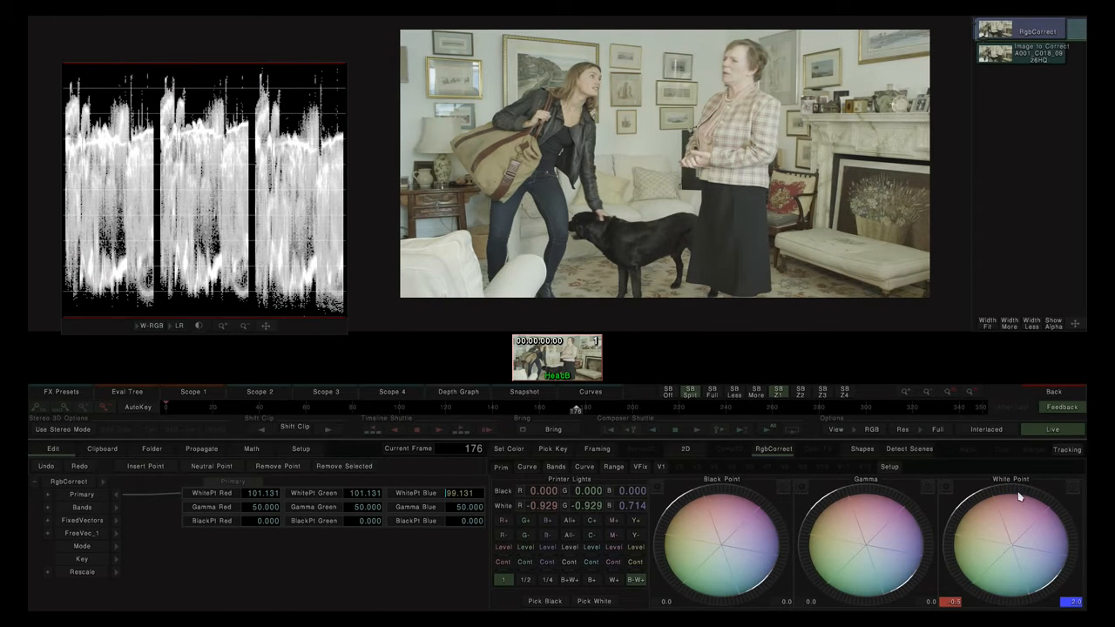
# Reset all RgbCorrect parameters to their defaults and collapse the Primary parameter group
pyautogui.click(76, 486)
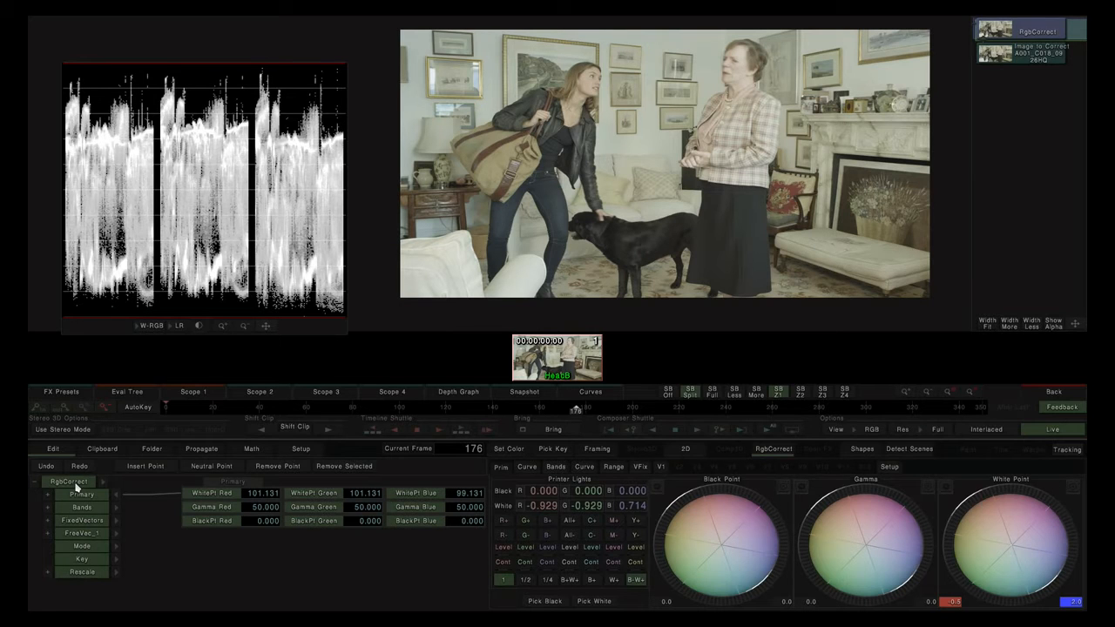
pyautogui.click(75, 496)
pyautogui.click(76, 484)
pyautogui.press('BackSpace')
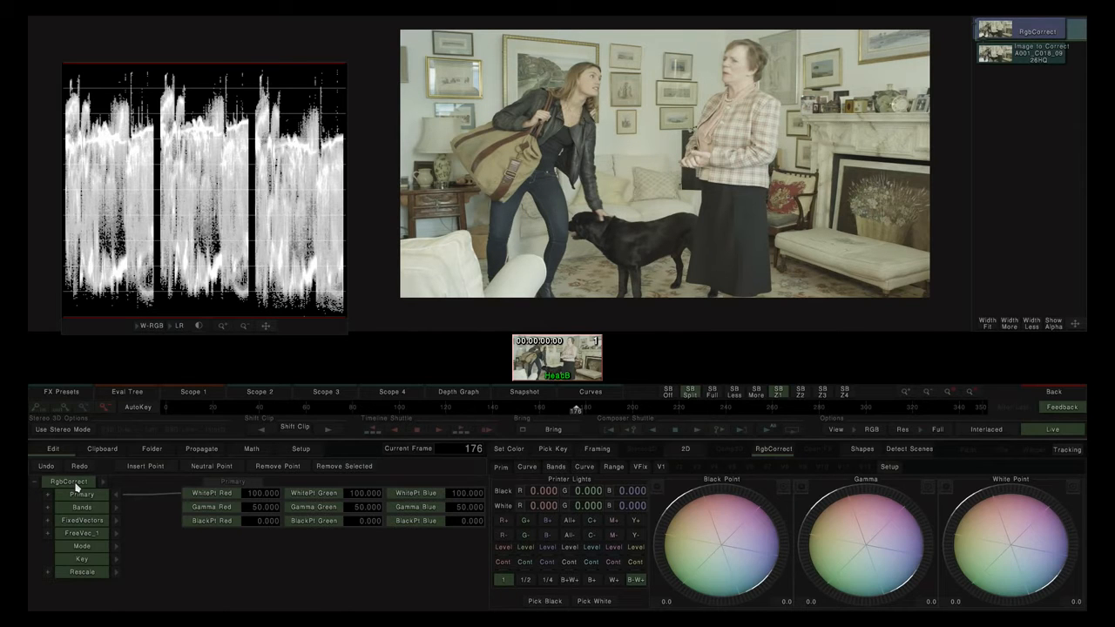
pyautogui.click(117, 494)
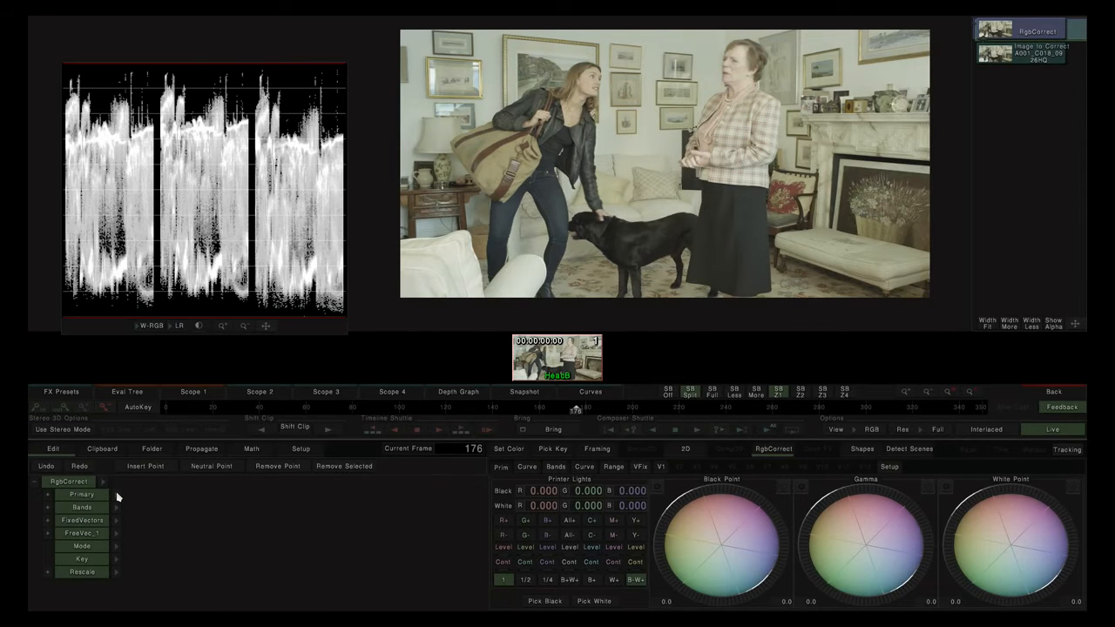
# Expand the effect's Mode parameter group and set InAlpha to Yes
pyautogui.click(121, 548)
pyautogui.click(128, 539)
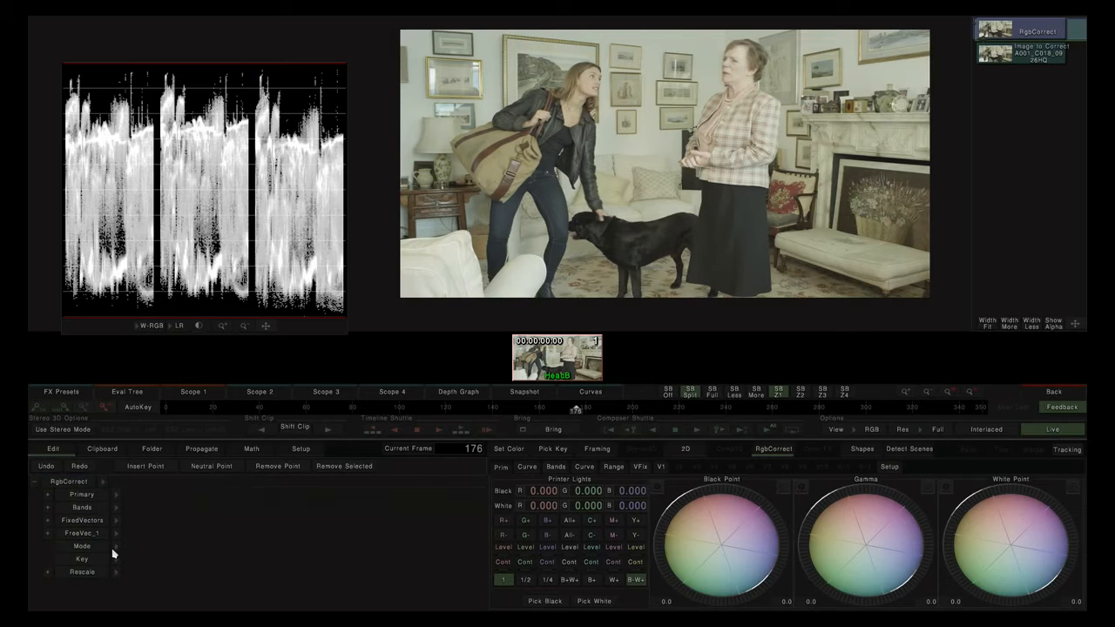
pyautogui.click(270, 494)
pyautogui.click(263, 479)
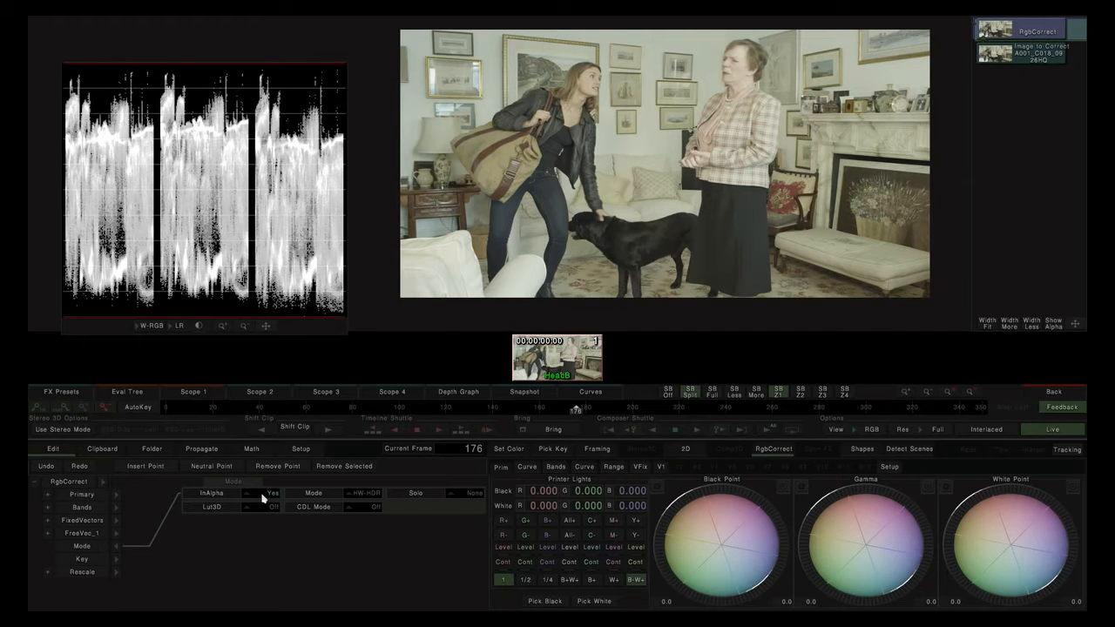
# Set InAlpha to No and the processing Mode to HW
pyautogui.click(263, 496)
pyautogui.click(265, 469)
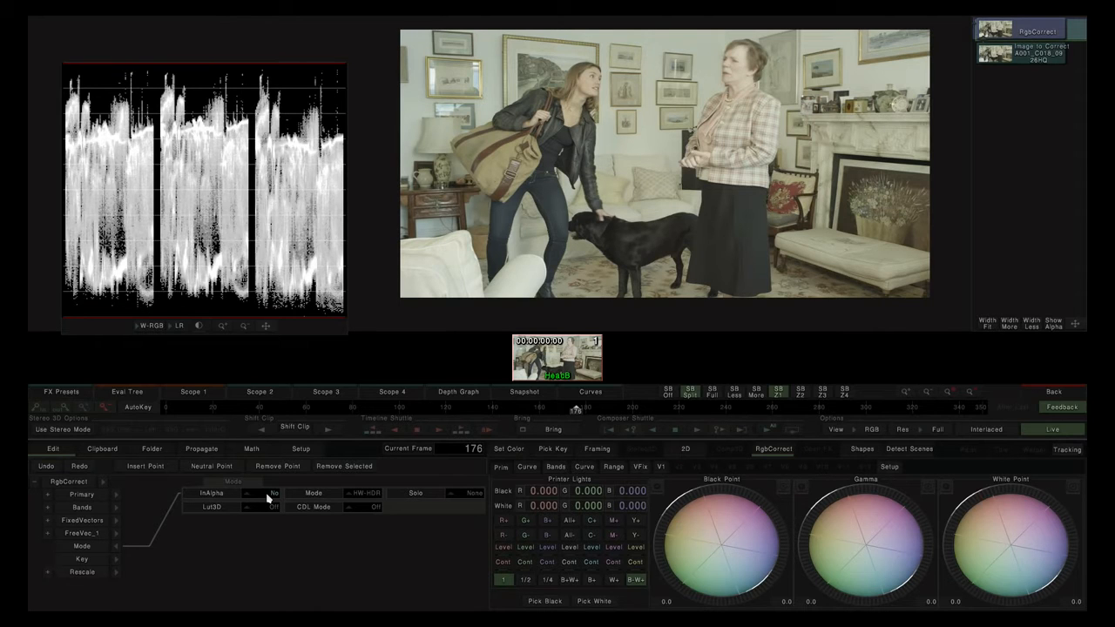
pyautogui.click(363, 496)
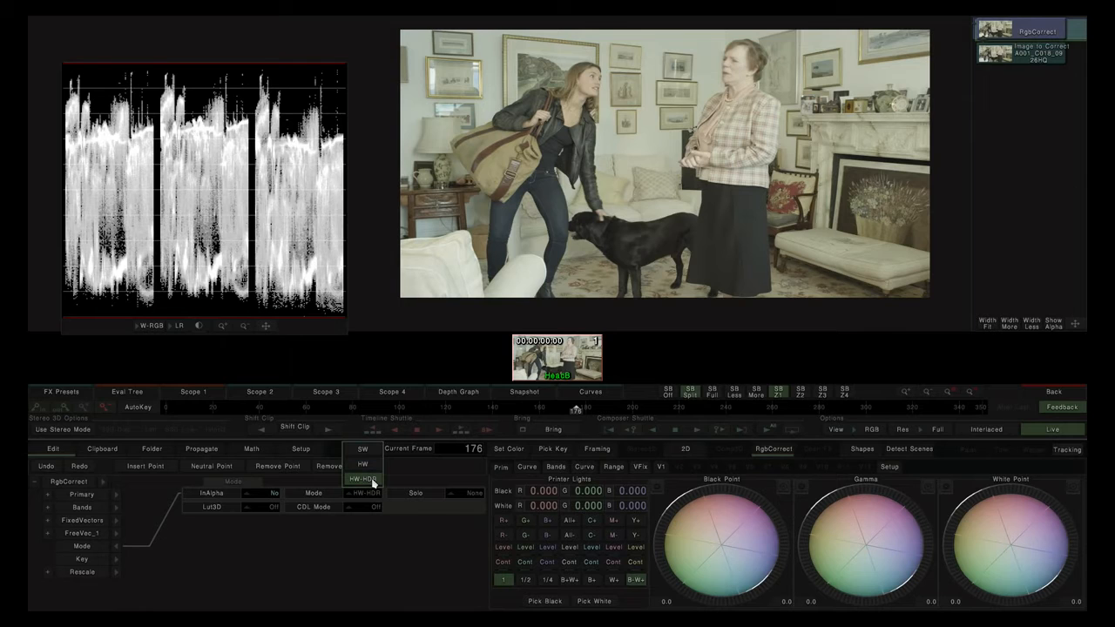
pyautogui.click(371, 466)
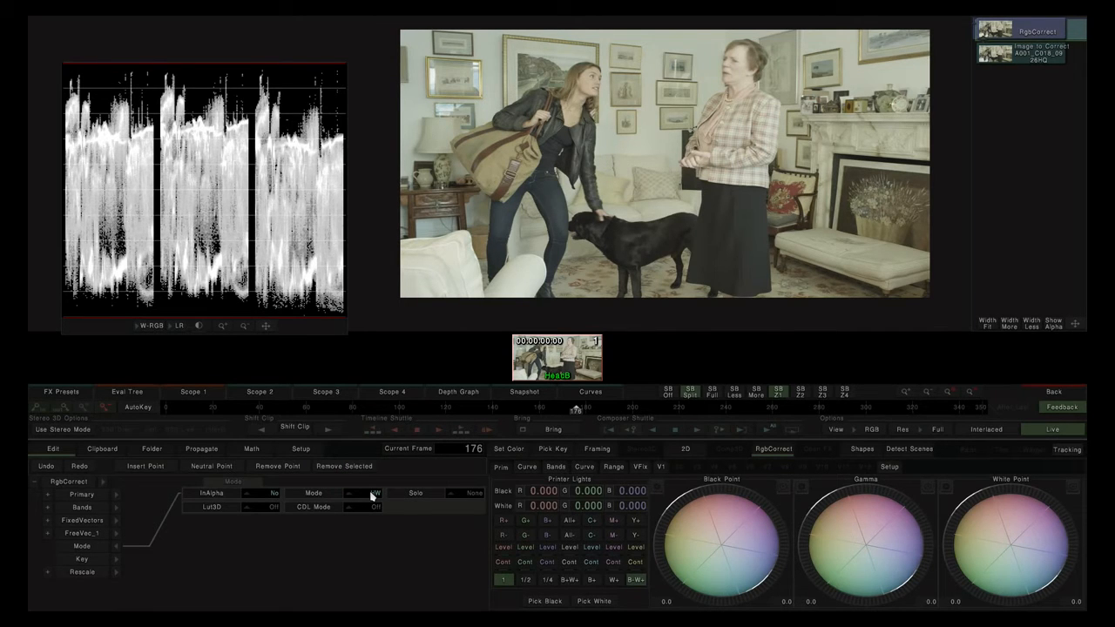
# Set the RgbCorrect processing Mode to HW-HDR and lower the Black Point ring until the Black printer lights reach about -33.46
pyautogui.click(372, 495)
pyautogui.click(371, 479)
pyautogui.moveTo(728, 495); pyautogui.dragTo(356, 493)
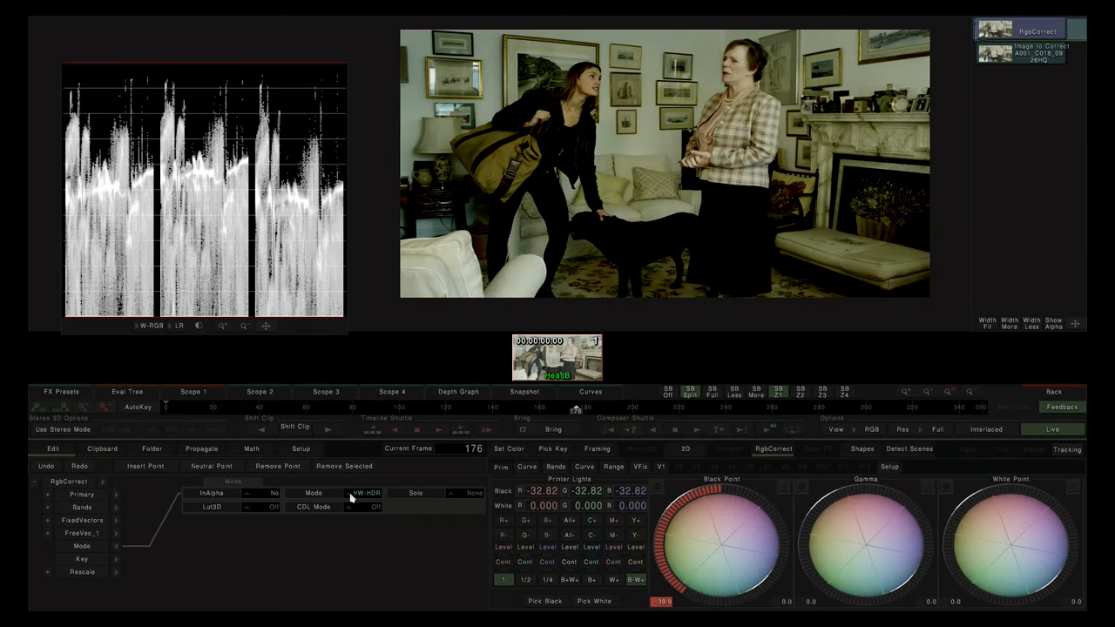
# Switch the waveform scope to W-YUV and lower the Black Point ring further, to a Black printer light value of -41.58
pyautogui.click(150, 327)
pyautogui.click(157, 253)
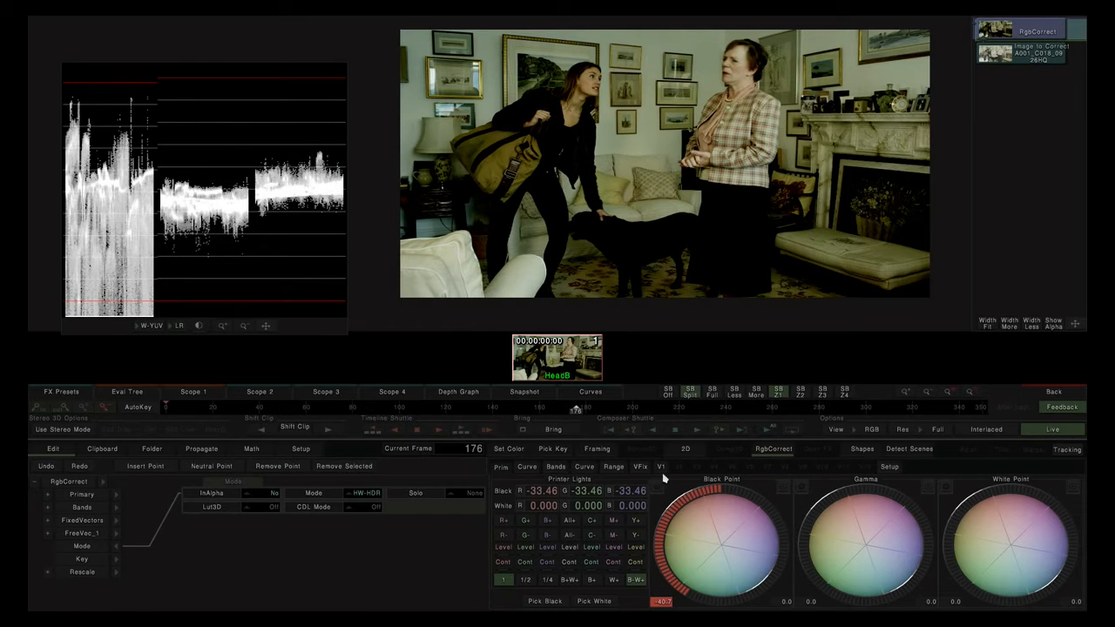
pyautogui.moveTo(672, 503); pyautogui.dragTo(371, 369)
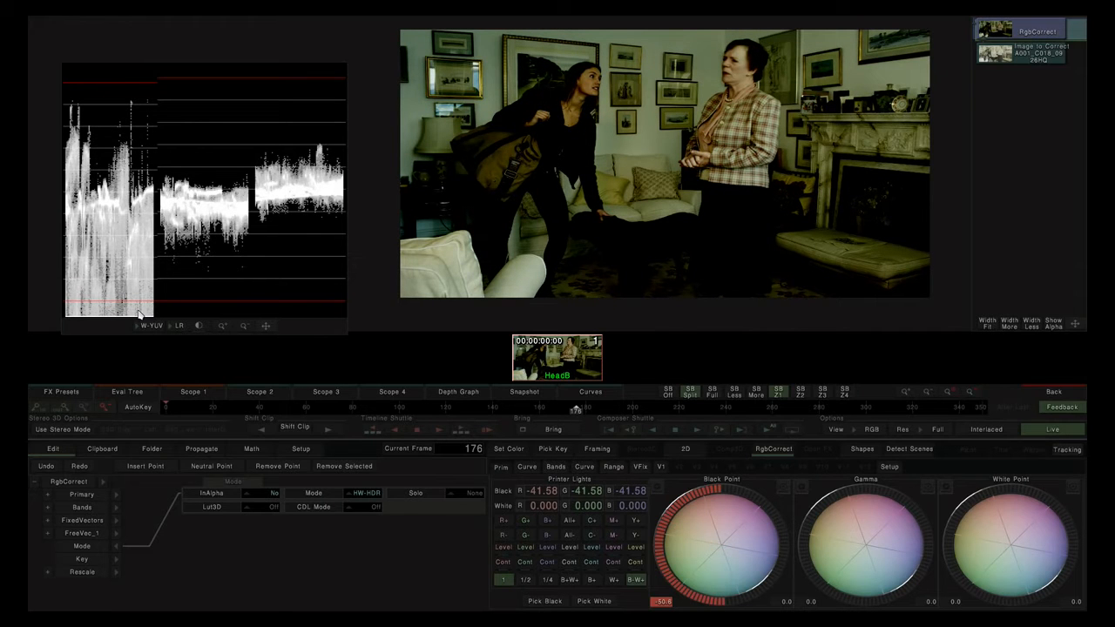
# Add a second RGBCorrect effect above the first and raise its Black Point ring to a Black printer light value of 39.187
pyautogui.click(1054, 392)
pyautogui.click(607, 219)
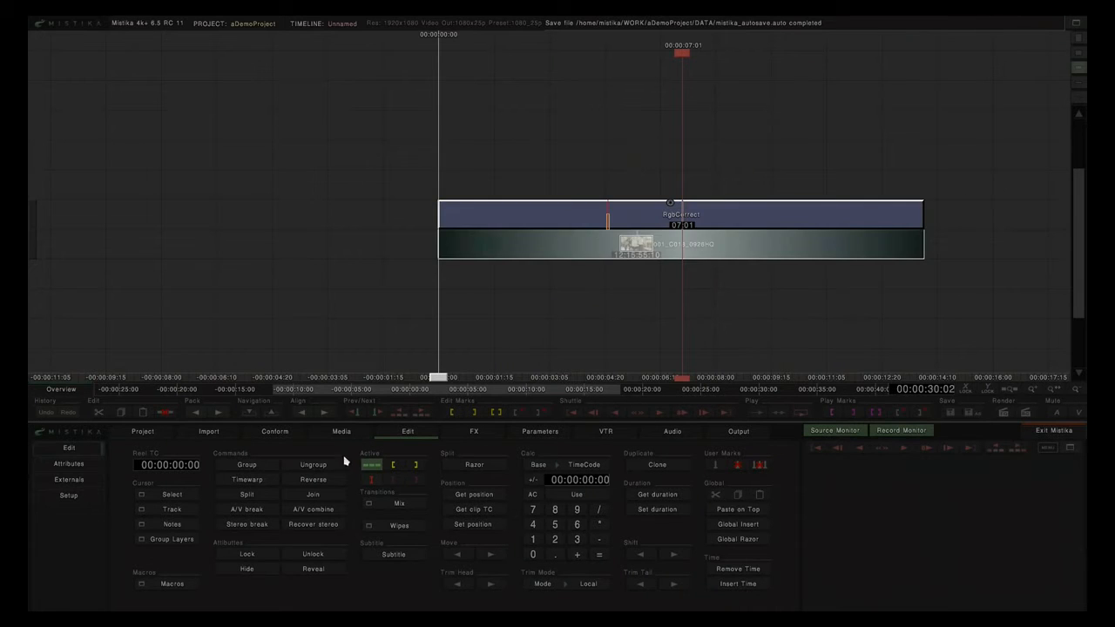
pyautogui.click(470, 439)
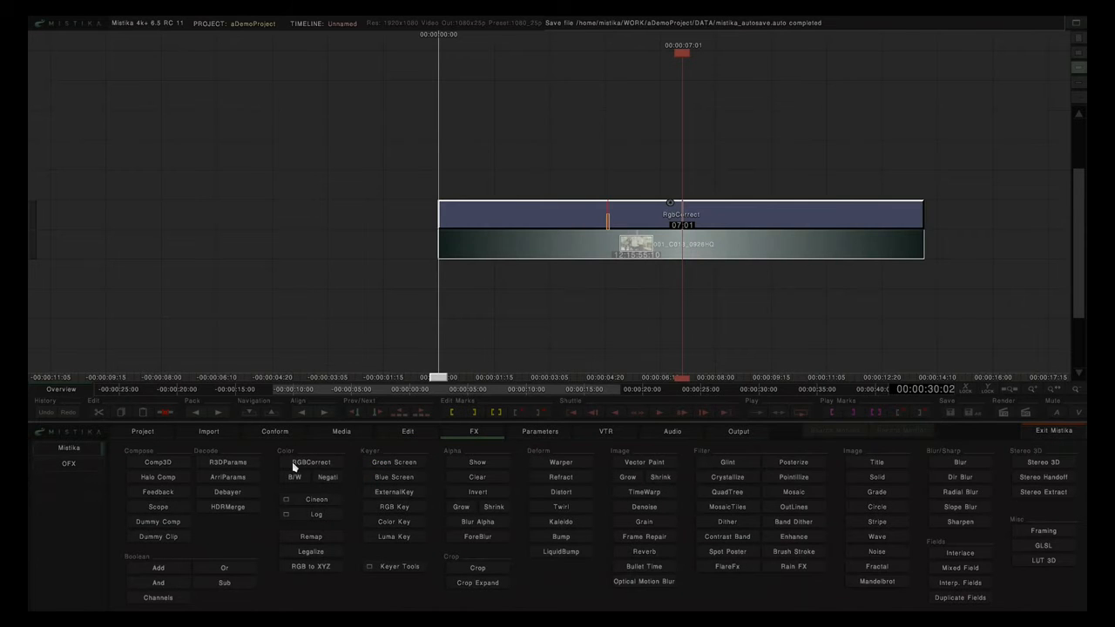
pyautogui.click(293, 462)
pyautogui.doubleClick(579, 191)
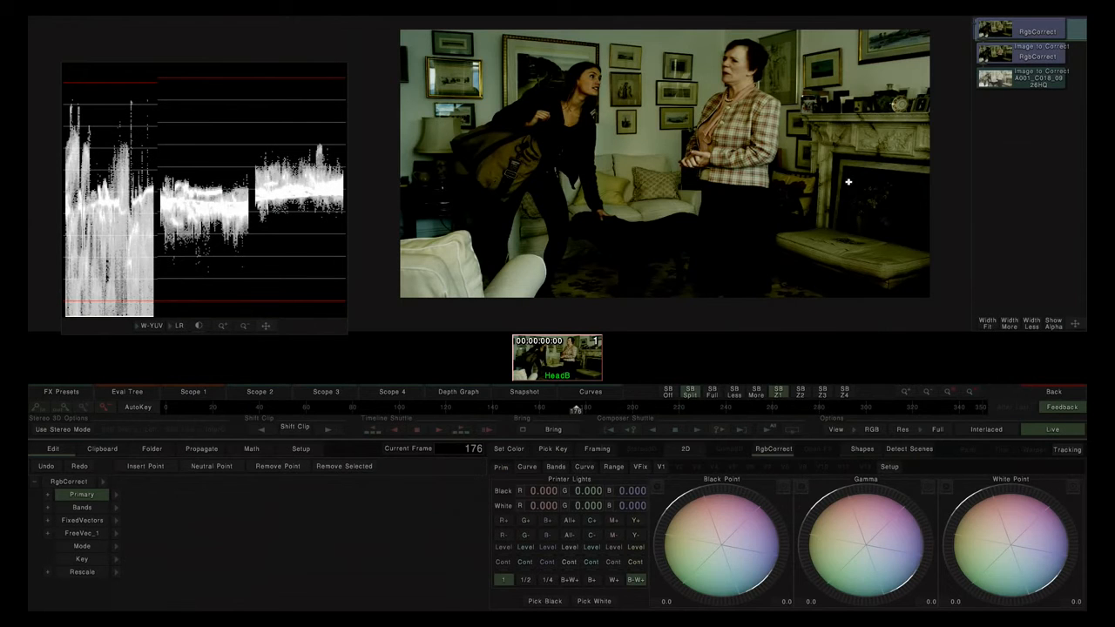
pyautogui.moveTo(673, 508); pyautogui.dragTo(745, 495)
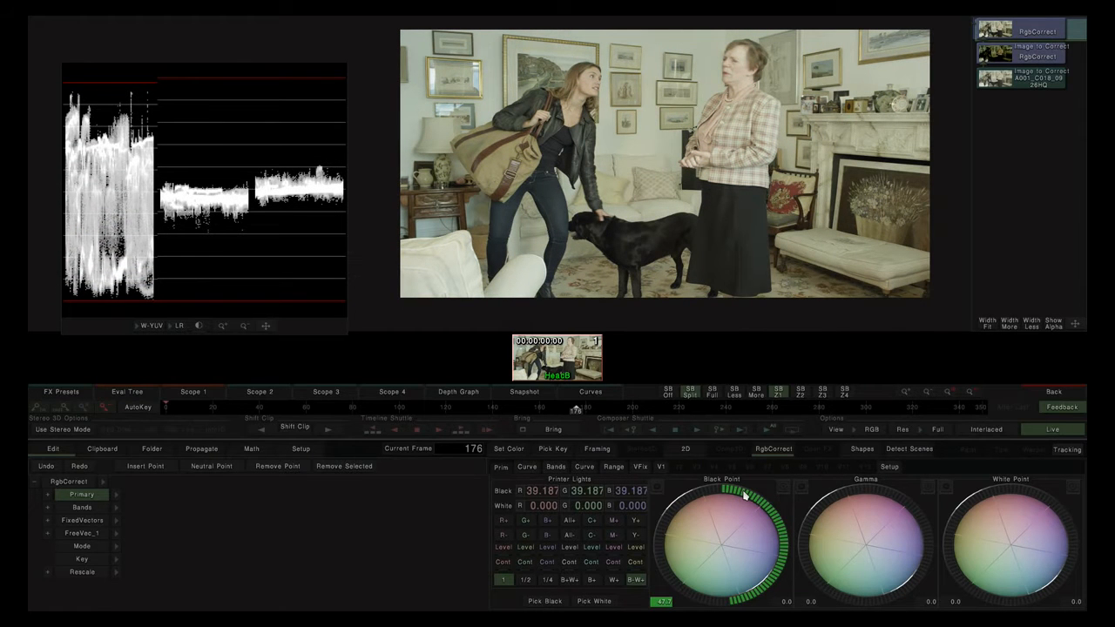
# Compare the image and waveform of the source clip, the lower RgbCorrect and the upper RgbCorrect
pyautogui.click(1030, 81)
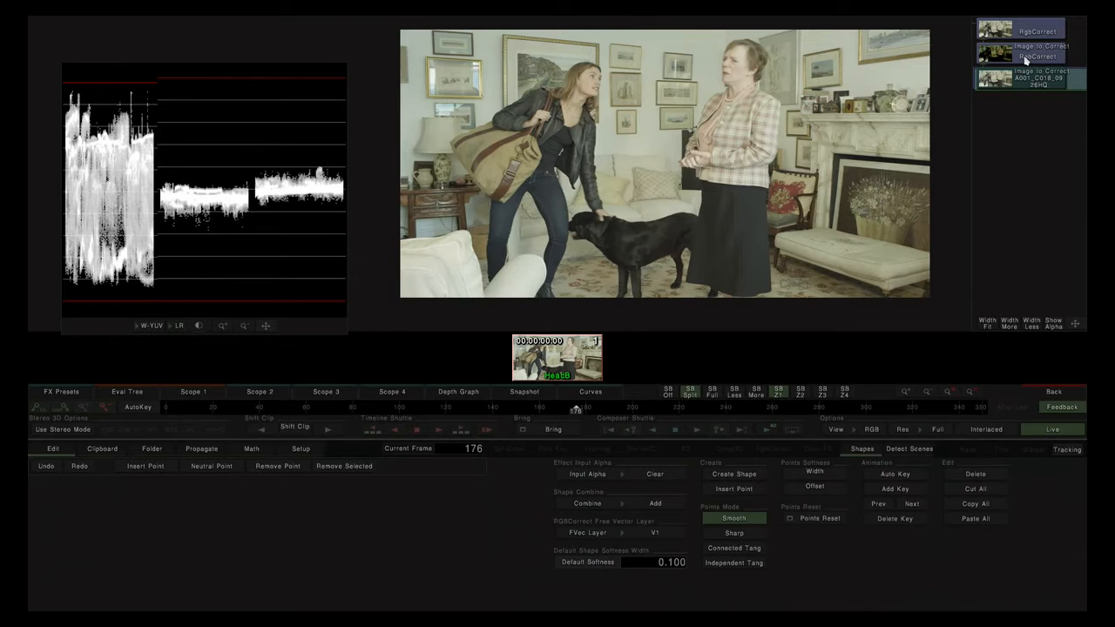
pyautogui.click(1027, 58)
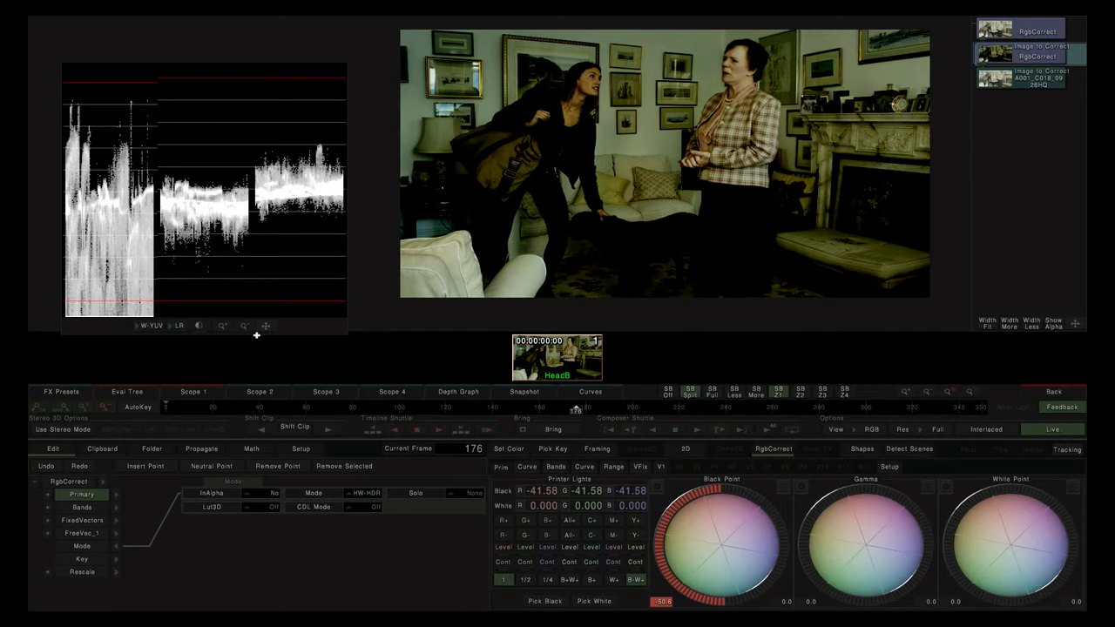
pyautogui.click(1024, 38)
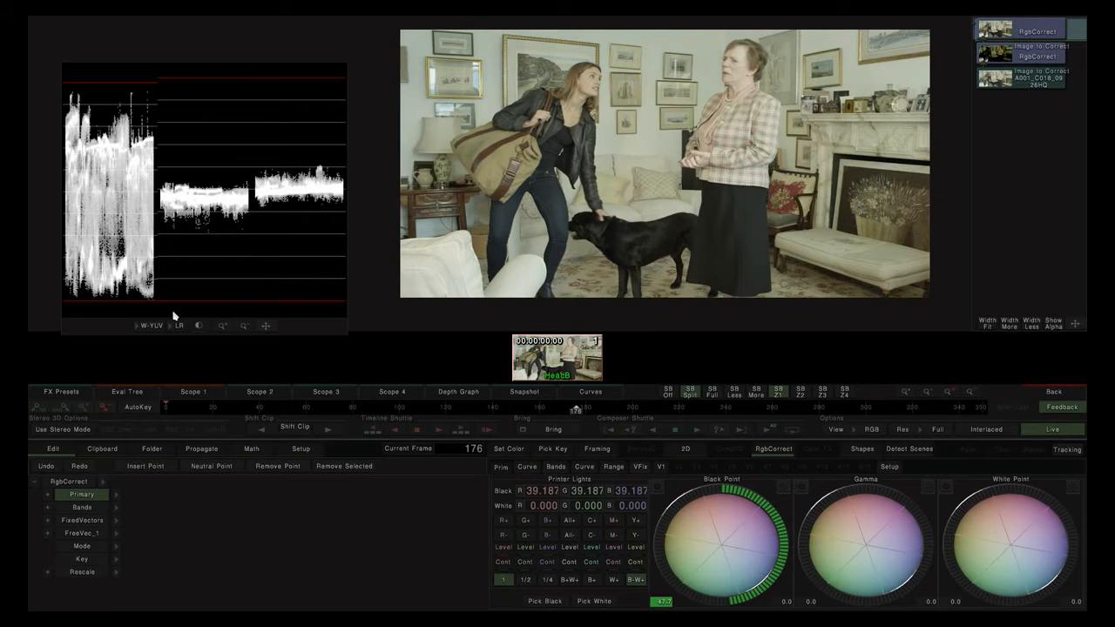
pyautogui.click(1021, 59)
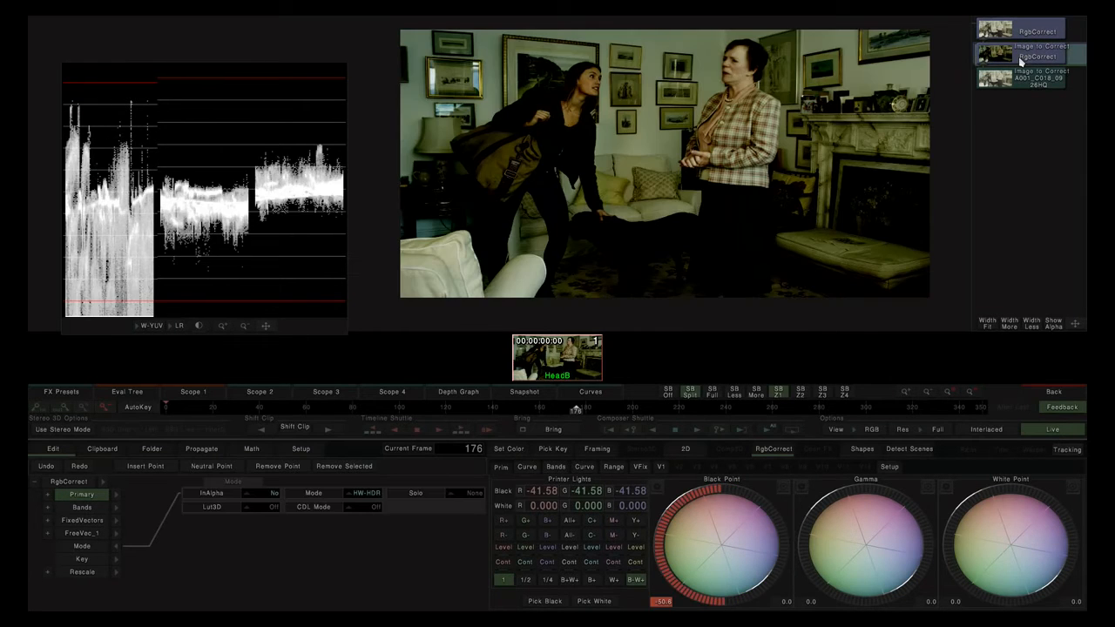
# Set the lower RgbCorrect's processing Mode to HW and inspect the effect on the upper RgbCorrect's image and waveform
pyautogui.click(367, 493)
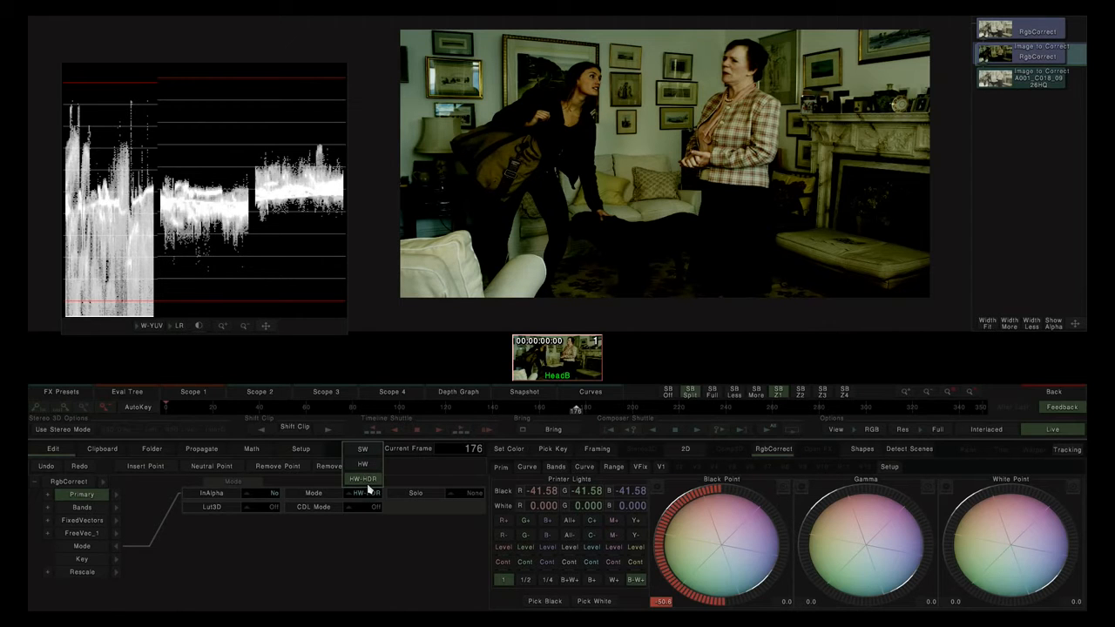
pyautogui.click(366, 469)
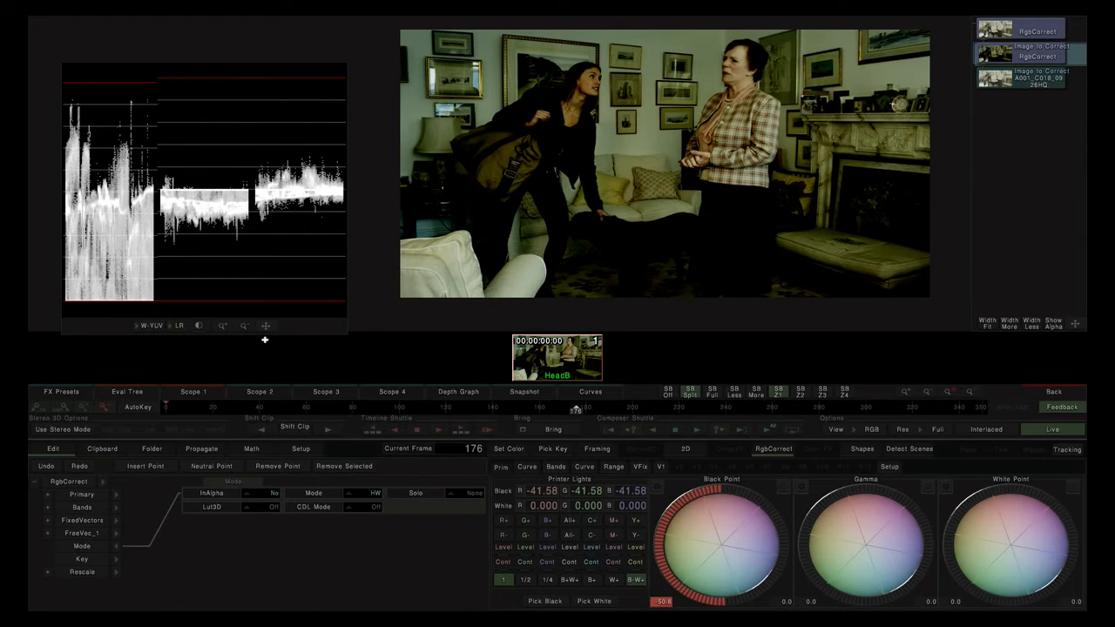
pyautogui.click(1016, 35)
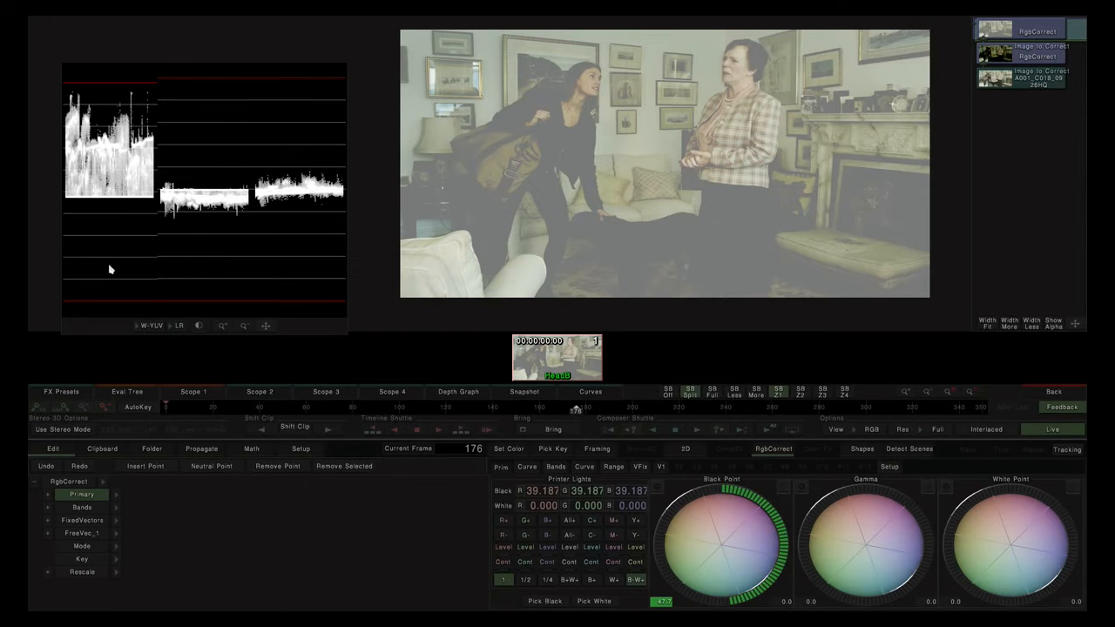
pyautogui.click(1018, 31)
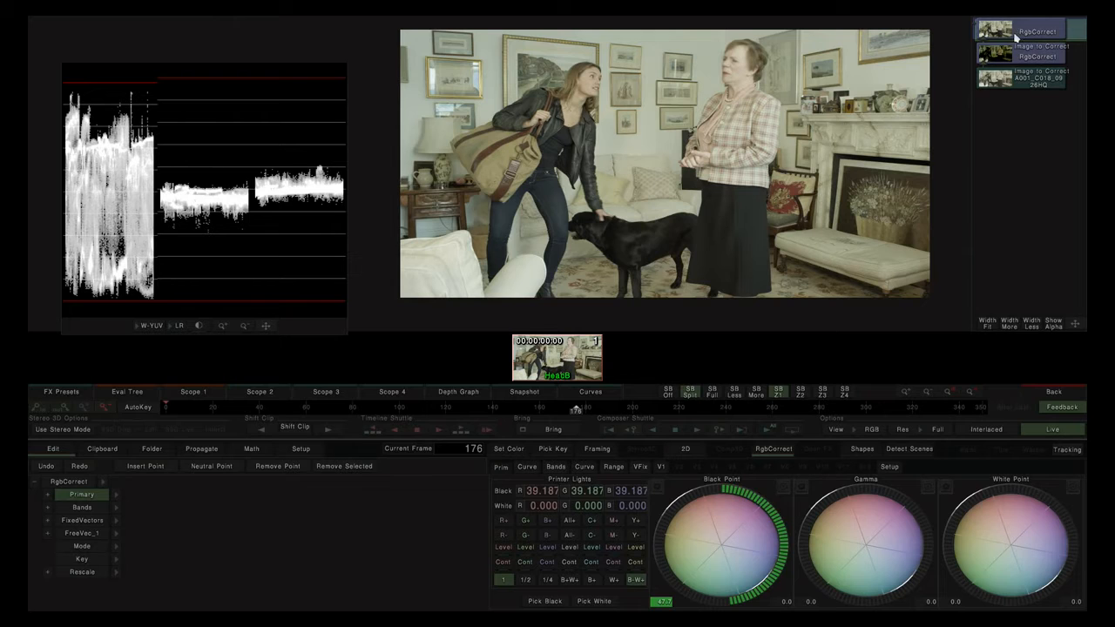
# Reset all parameters of the upper RgbCorrect, set its Mode to HW and compare its waveform with the lower effect's
pyautogui.click(85, 484)
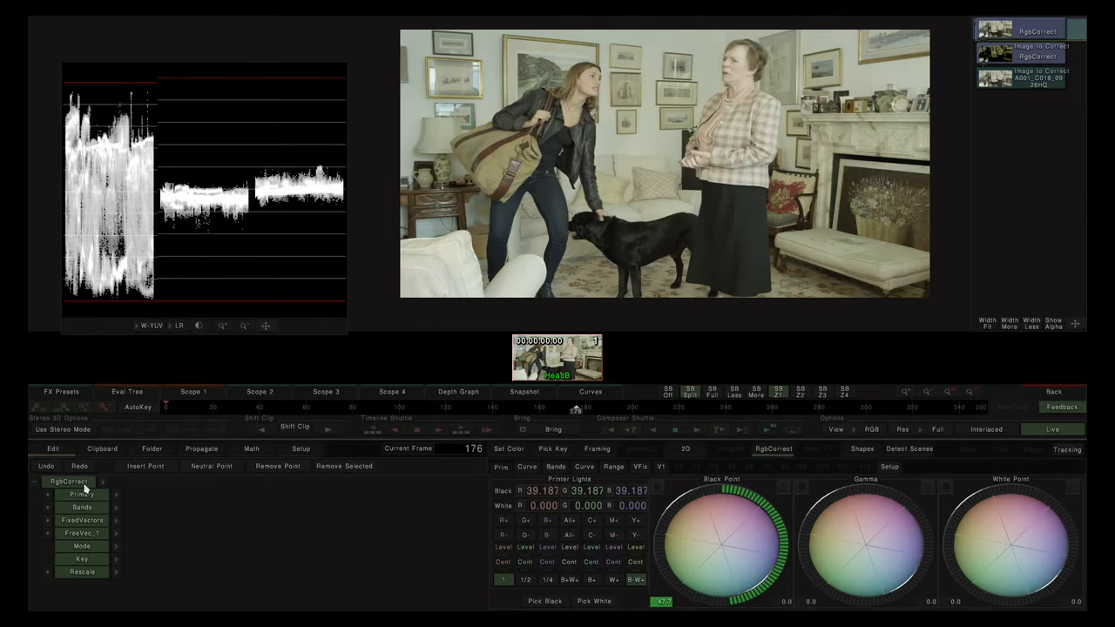
pyautogui.press('Delete')
pyautogui.click(119, 547)
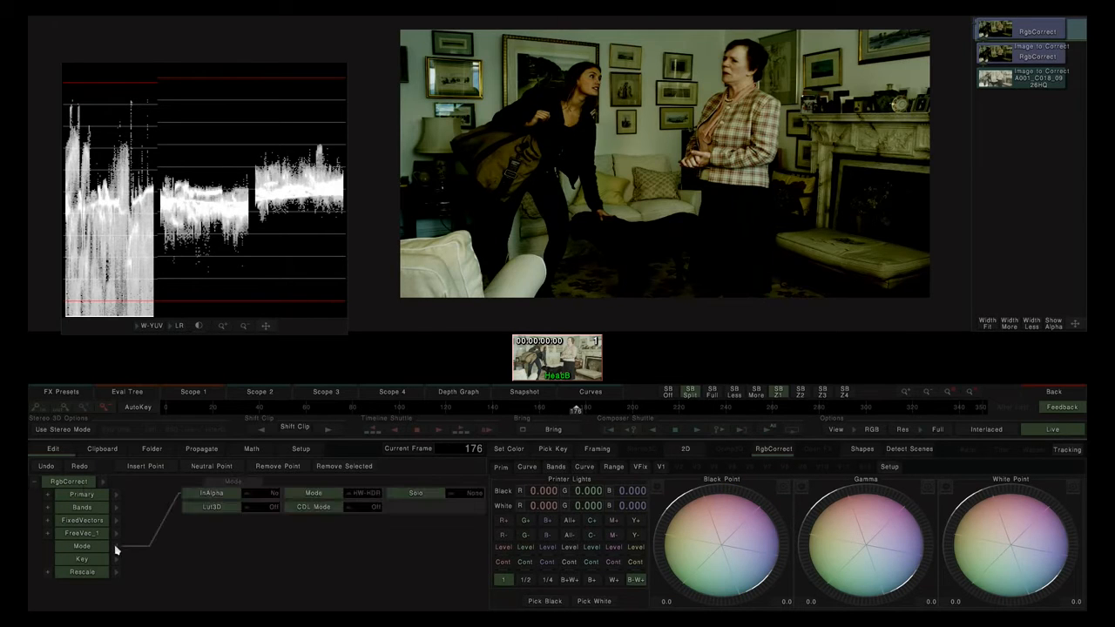
pyautogui.click(370, 496)
pyautogui.click(364, 465)
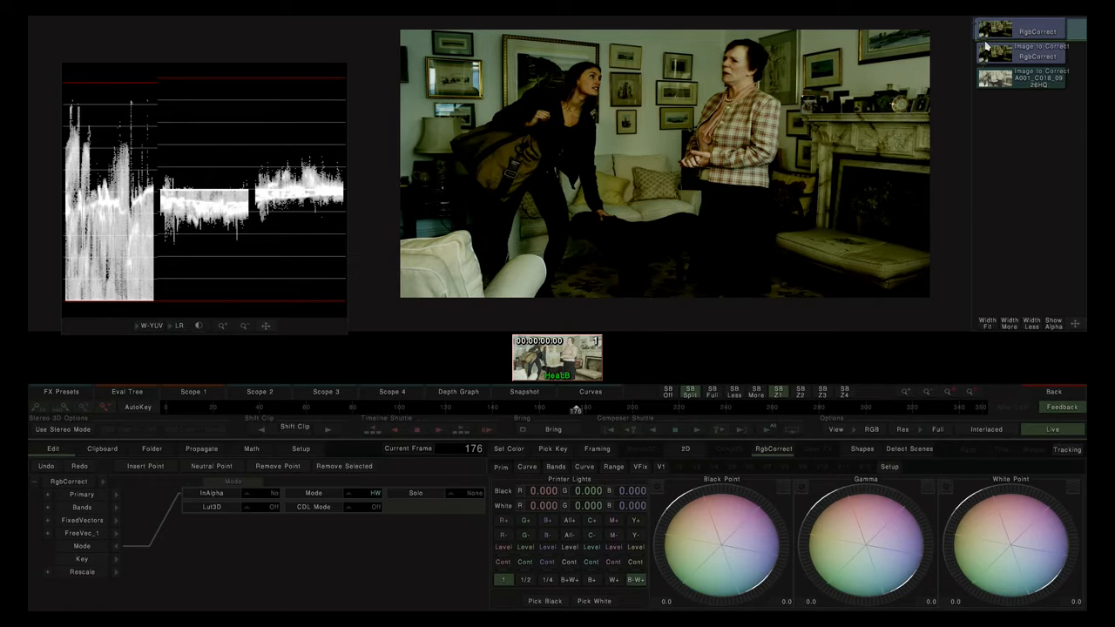
pyautogui.click(1001, 55)
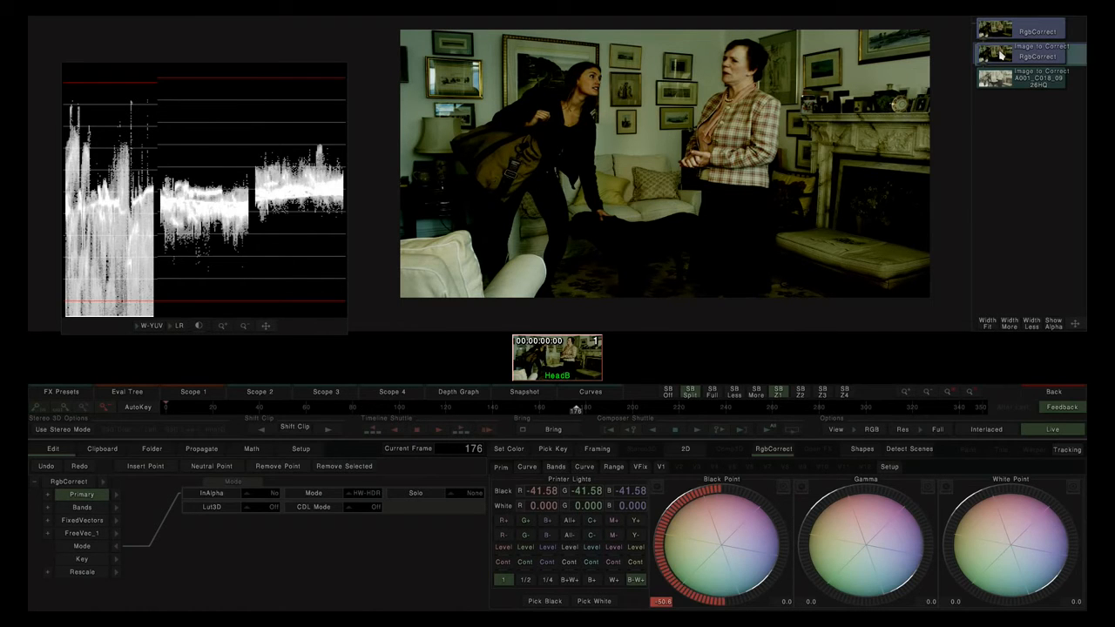
pyautogui.click(1009, 32)
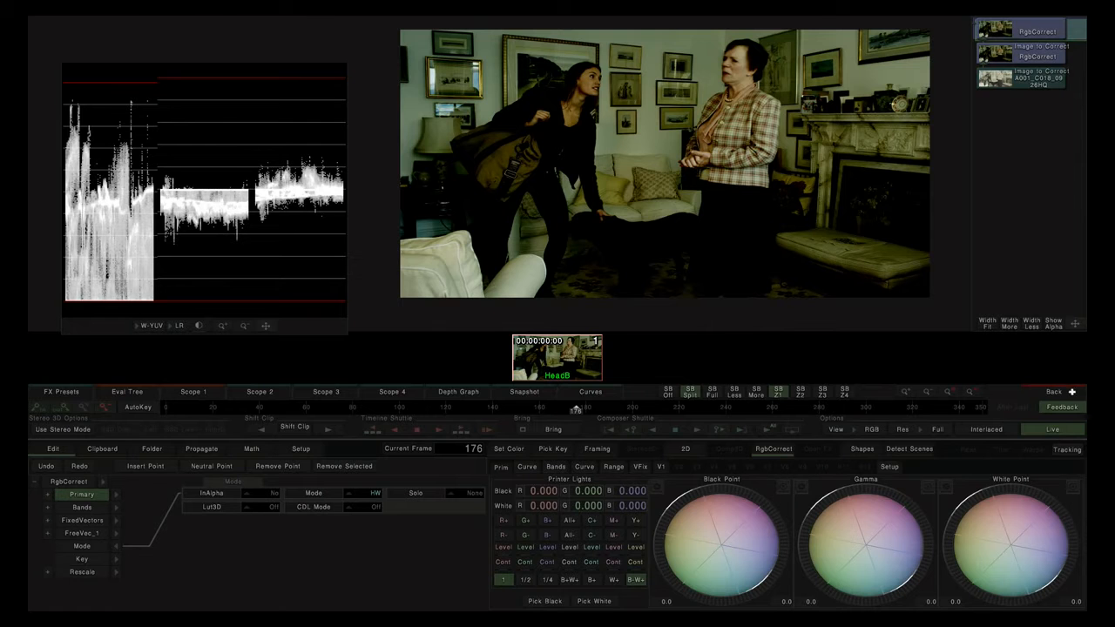
# Return to the timeline and delete the second RGBCorrect effect above the first one
pyautogui.click(1072, 392)
pyautogui.click(637, 190)
pyautogui.press('Delete')
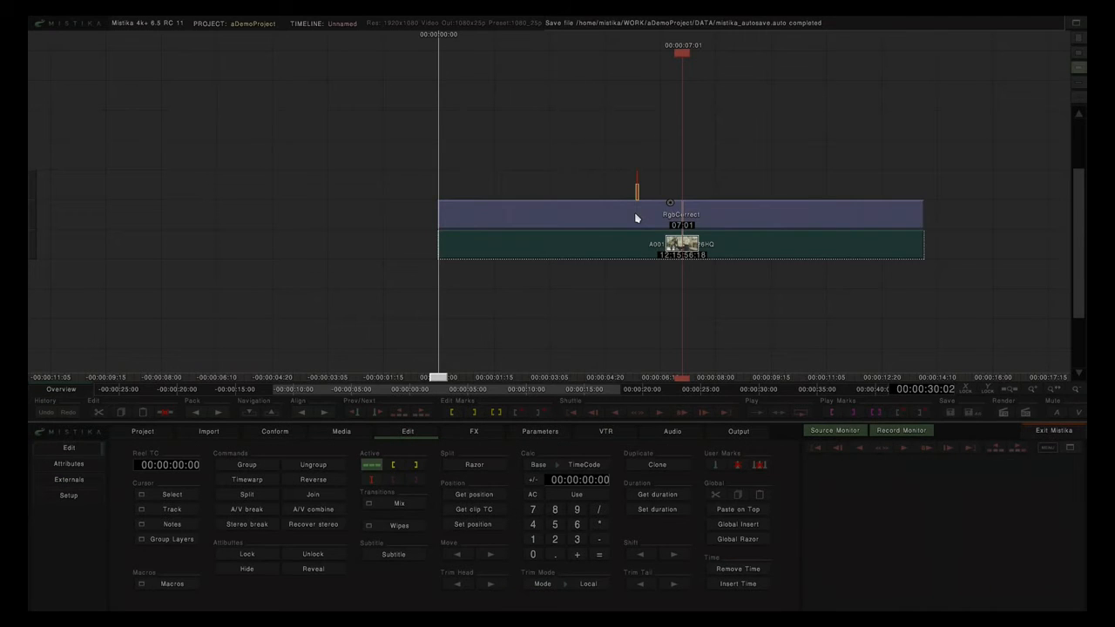
# Reset all parameters of the remaining RgbCorrect effect to their defaults and collapse its Mode parameter group
pyautogui.doubleClick(635, 214)
pyautogui.click(71, 485)
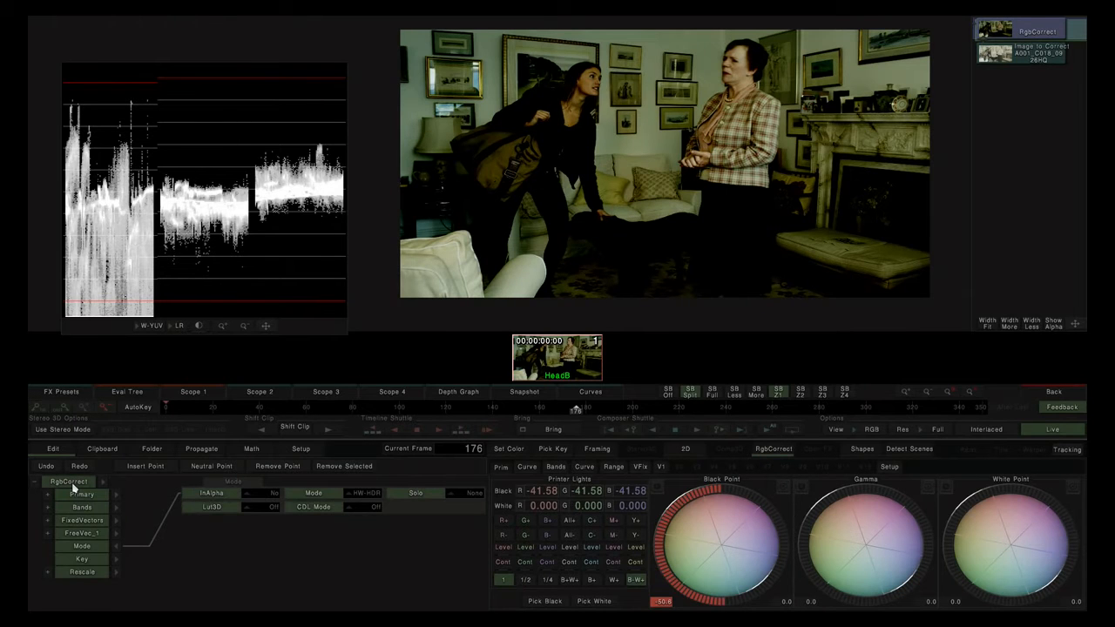
pyautogui.click(116, 547)
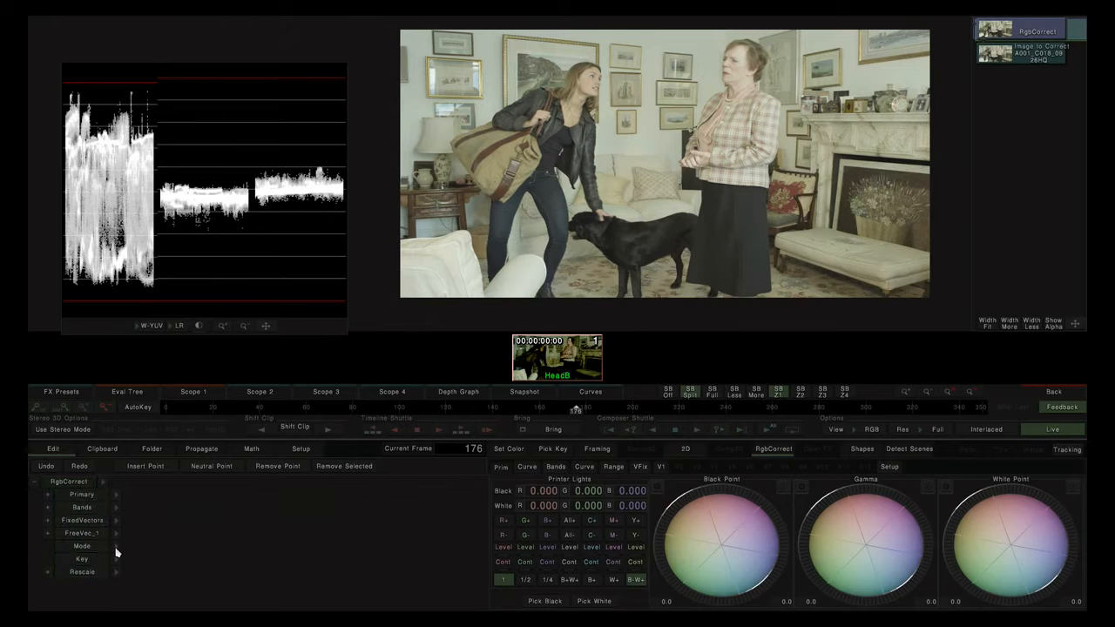
# Expand the Rescale parameter group and turn on Rescale Apply in the Framing controls
pyautogui.click(115, 574)
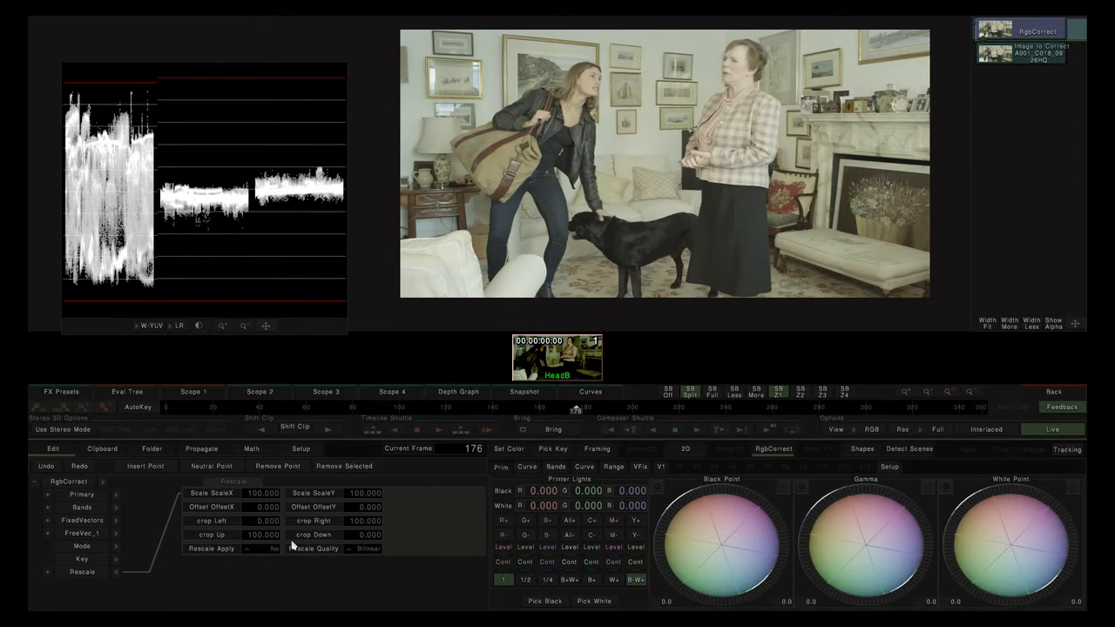
pyautogui.click(595, 451)
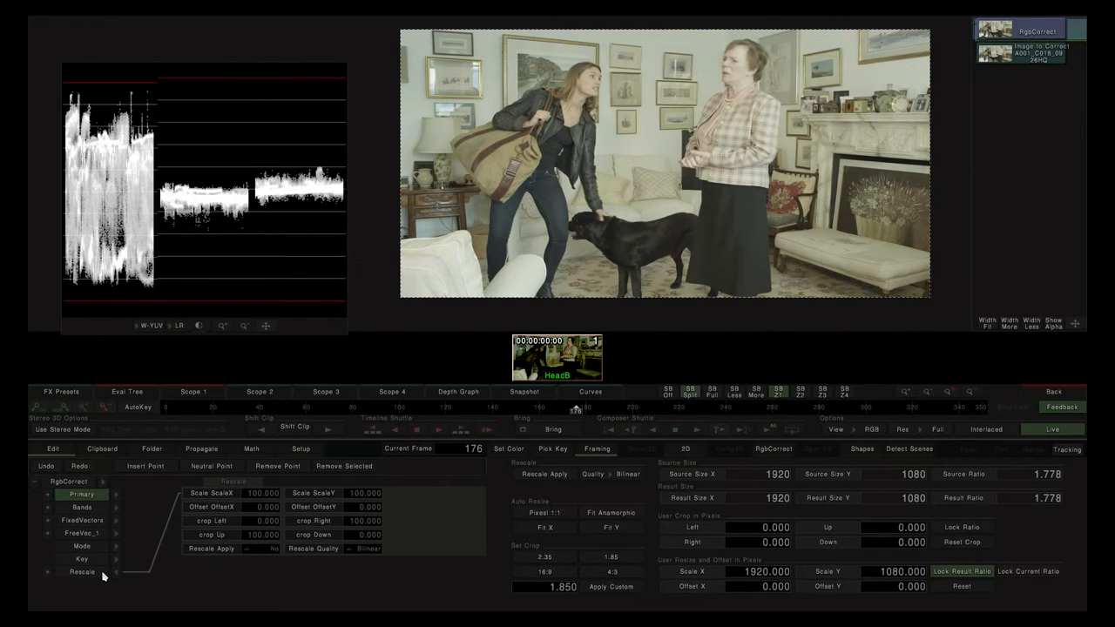
pyautogui.click(261, 551)
pyautogui.click(266, 540)
pyautogui.click(266, 549)
pyautogui.click(266, 526)
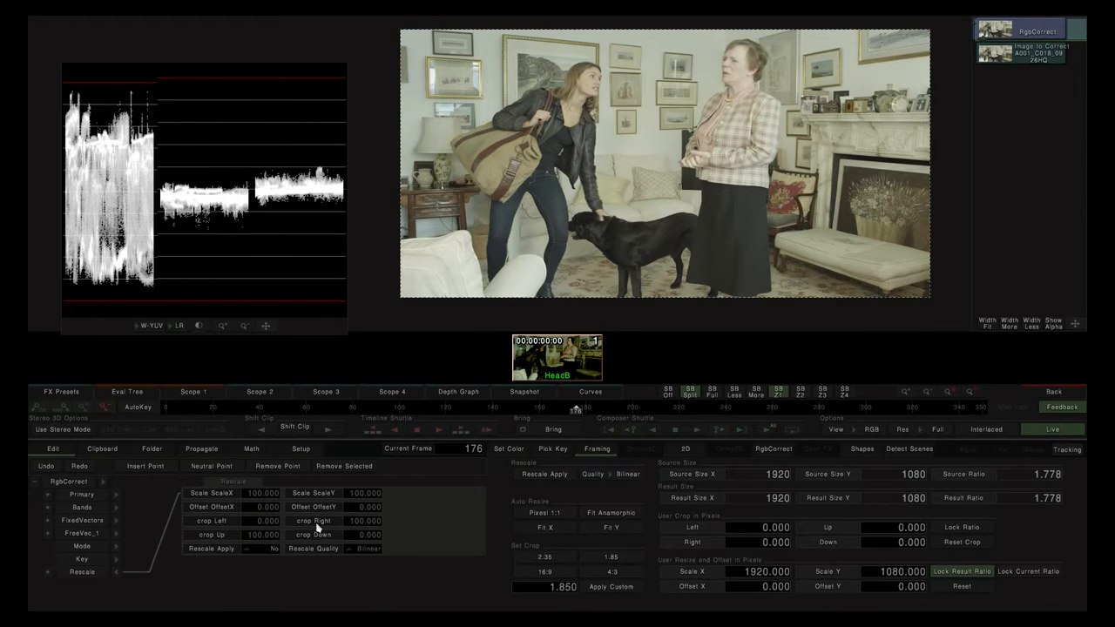
pyautogui.click(544, 475)
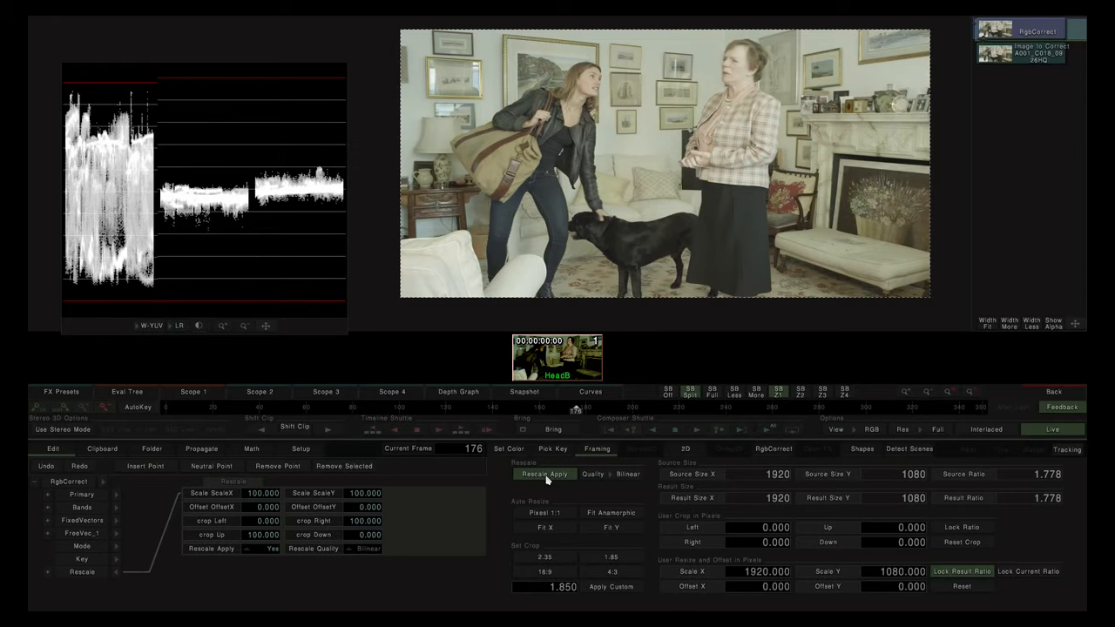
# Turn Rescale Apply back off and collapse the Rescale parameter group
pyautogui.click(118, 572)
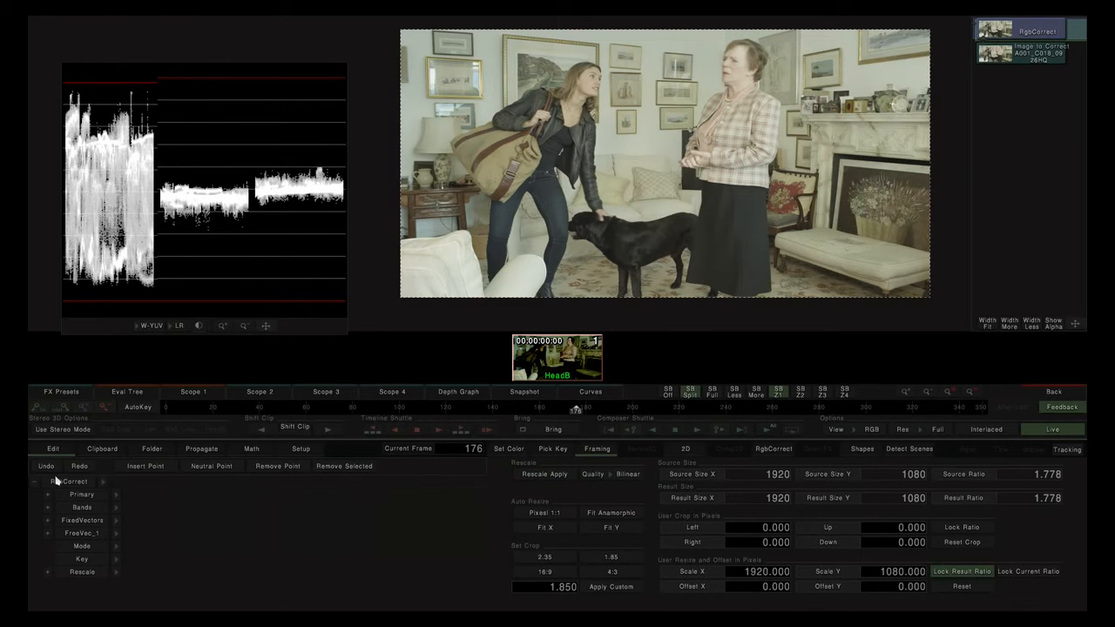
pyautogui.click(55, 481)
# Examine the RgbCorrect pages for the primary curve, Bands, bands curve, Range, fixed vectors, free vector V1 and Setup
pyautogui.click(769, 450)
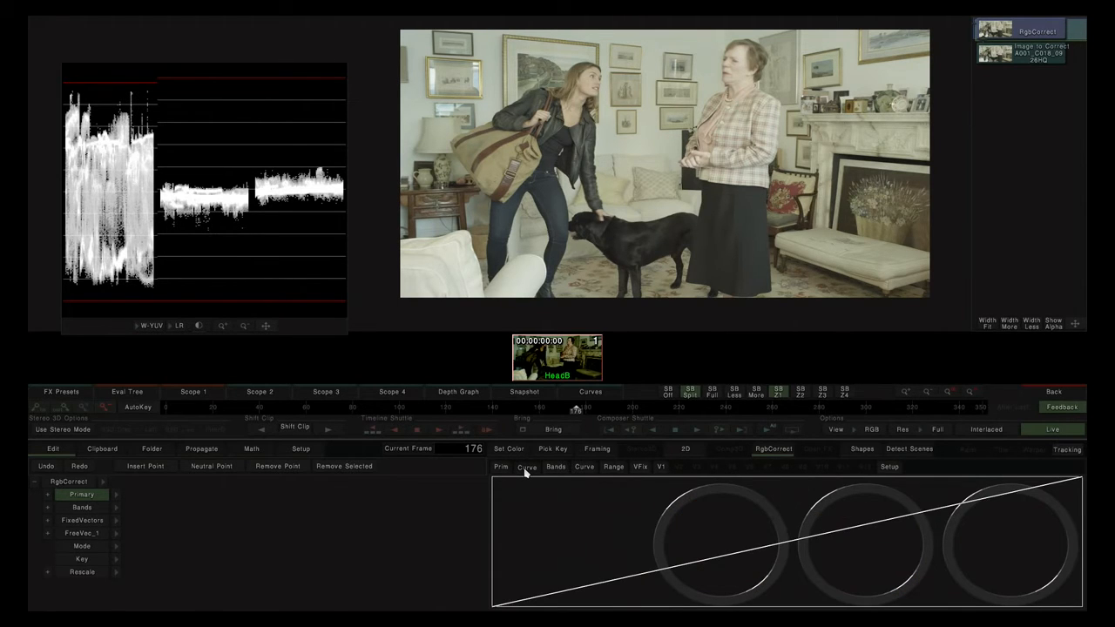
pyautogui.click(555, 468)
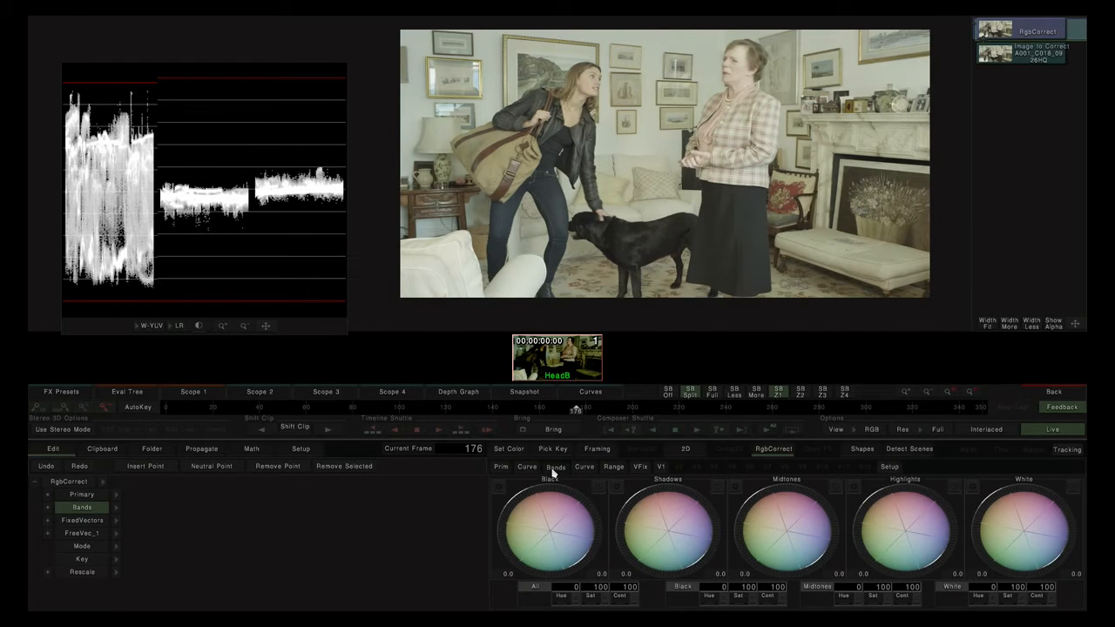
pyautogui.click(581, 467)
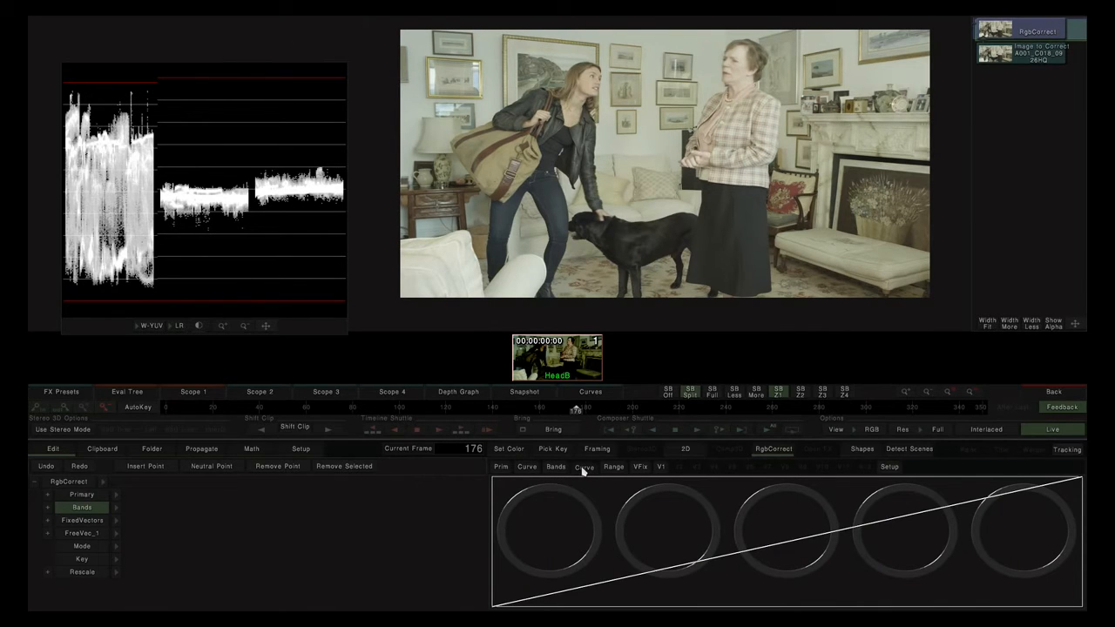
pyautogui.click(612, 468)
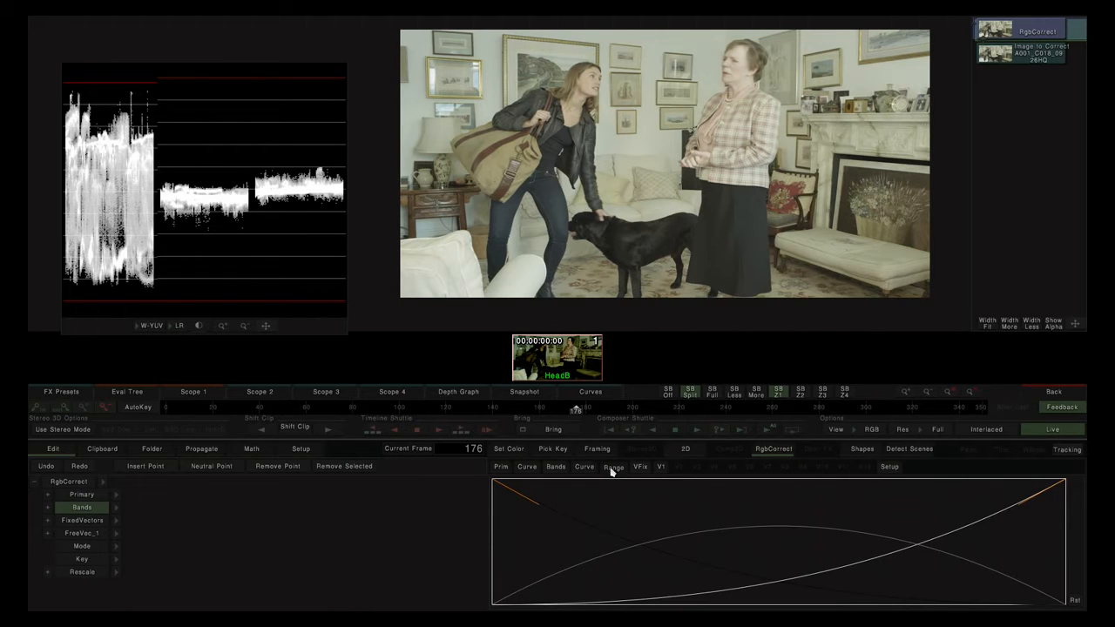
pyautogui.click(638, 467)
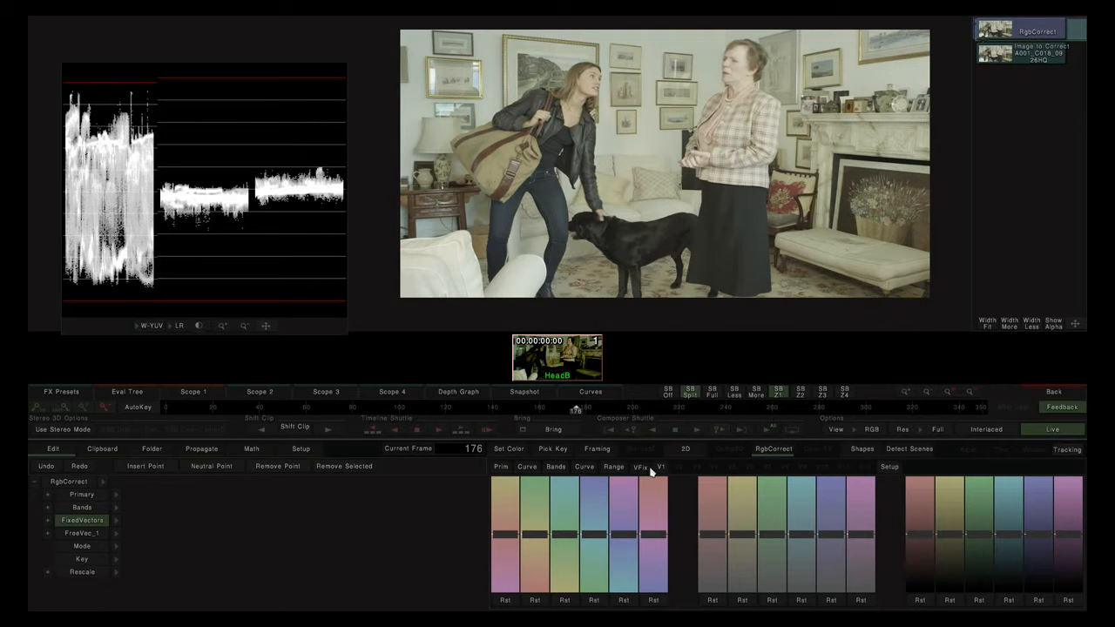
pyautogui.click(660, 468)
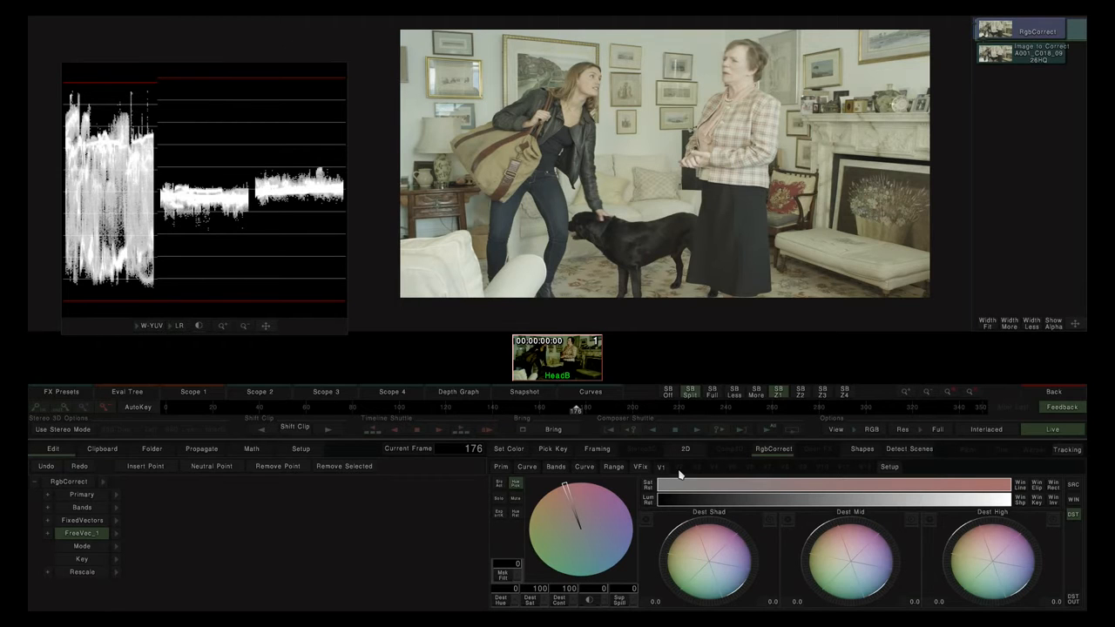
pyautogui.click(888, 468)
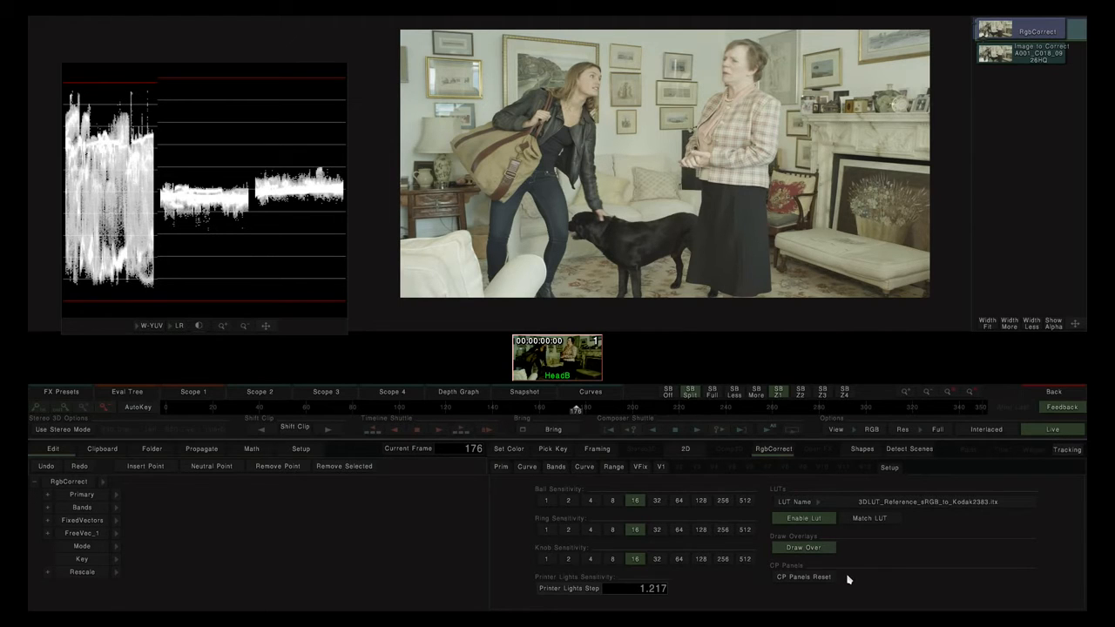
# On the primary grading page, set the printer lights to B+W+ mode and raise the red black and white lights to 18
pyautogui.click(502, 467)
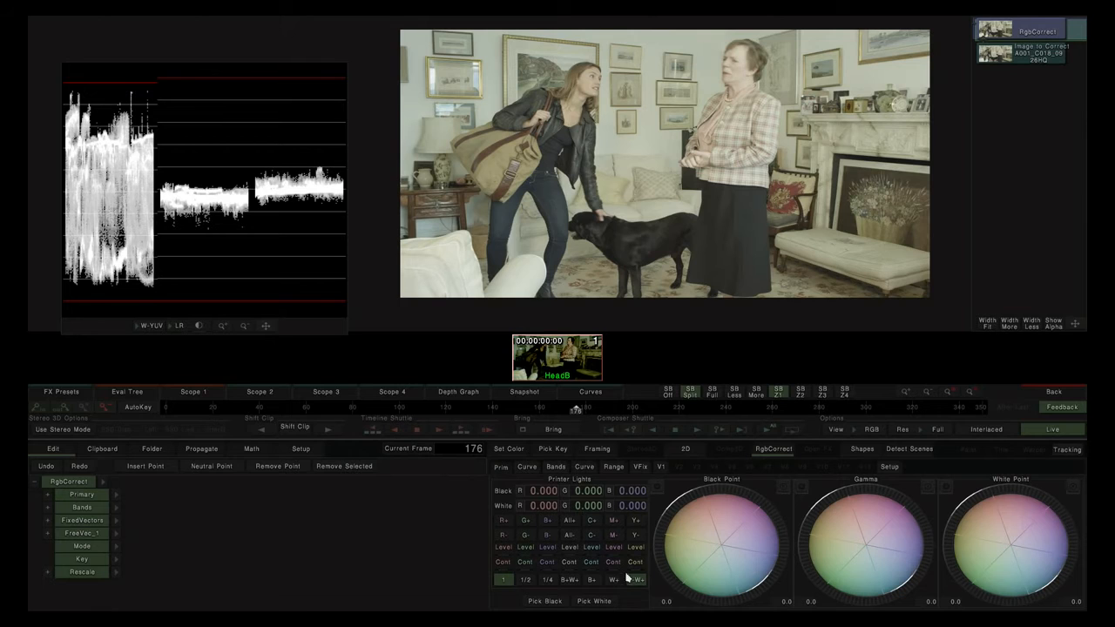
pyautogui.click(570, 580)
pyautogui.click(502, 522)
pyautogui.click(502, 523)
pyautogui.click(502, 523)
pyautogui.click(503, 523)
pyautogui.click(502, 523)
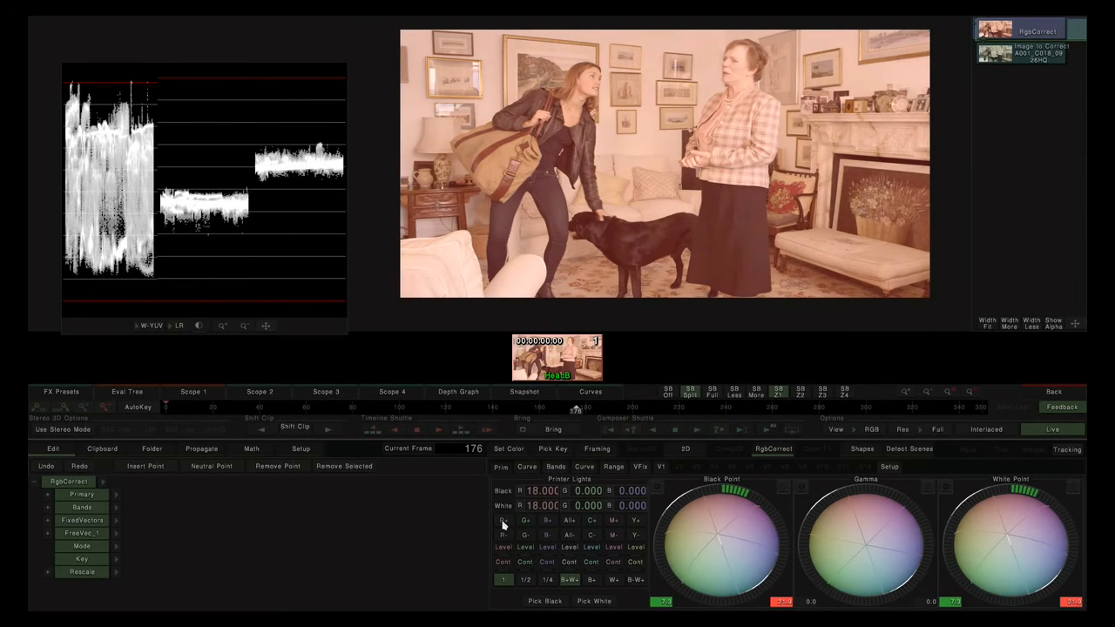
# Lower the red printer lights for both black and white to 7
pyautogui.click(502, 537)
pyautogui.click(503, 537)
pyautogui.click(503, 536)
pyautogui.click(503, 537)
pyautogui.click(503, 537)
pyautogui.click(502, 537)
pyautogui.click(503, 536)
pyautogui.click(503, 536)
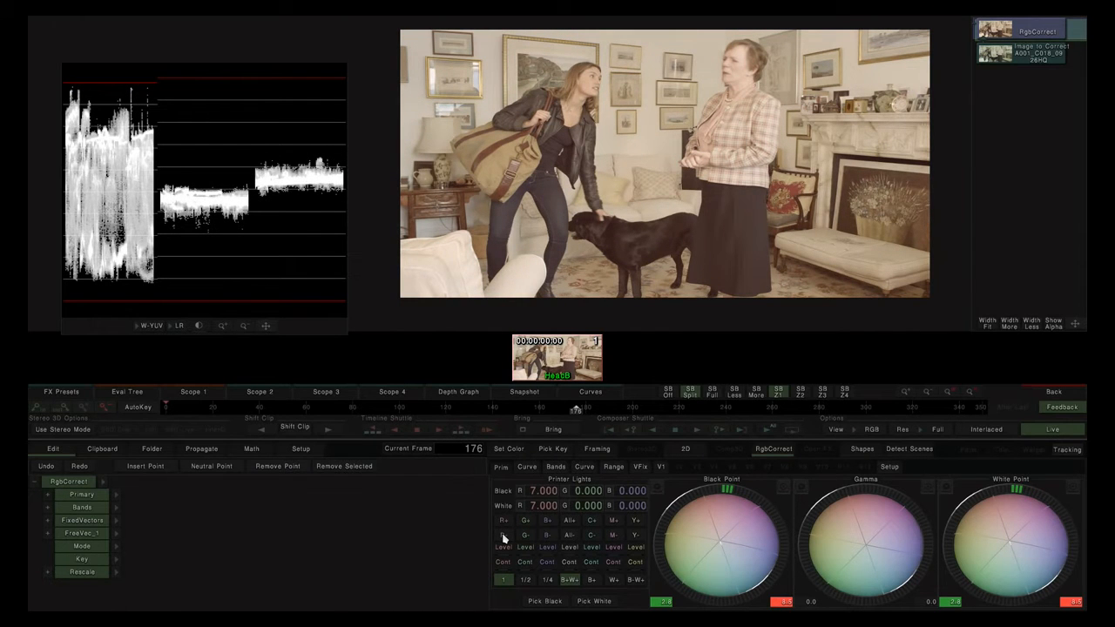
# Raise the red printer lights for both black and white to 23
pyautogui.click(502, 523)
pyautogui.click(503, 522)
pyautogui.click(502, 522)
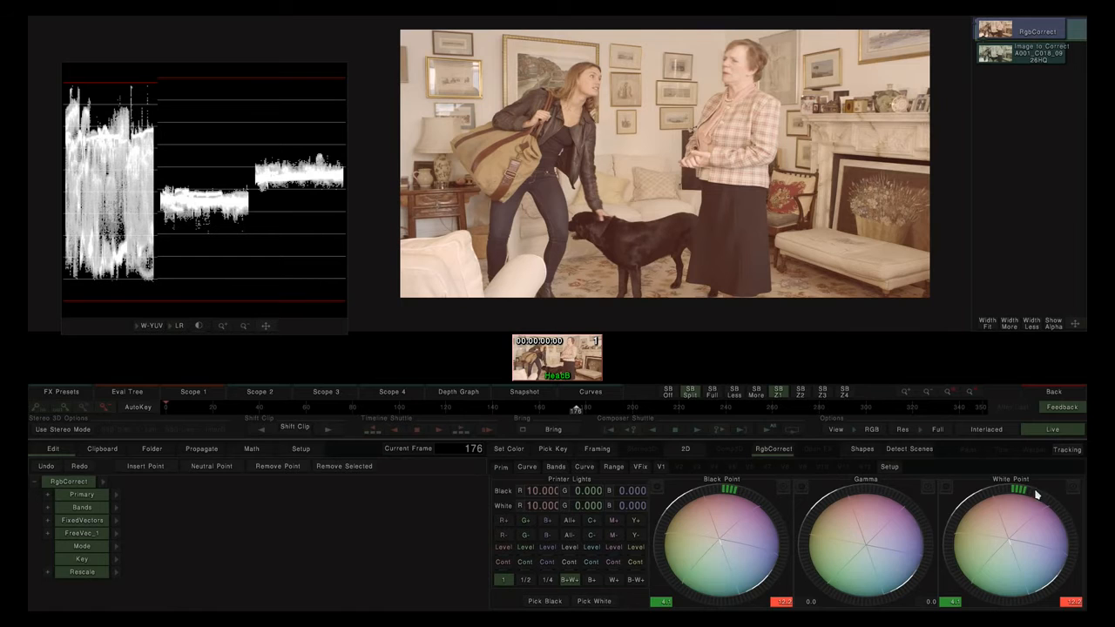
pyautogui.click(502, 522)
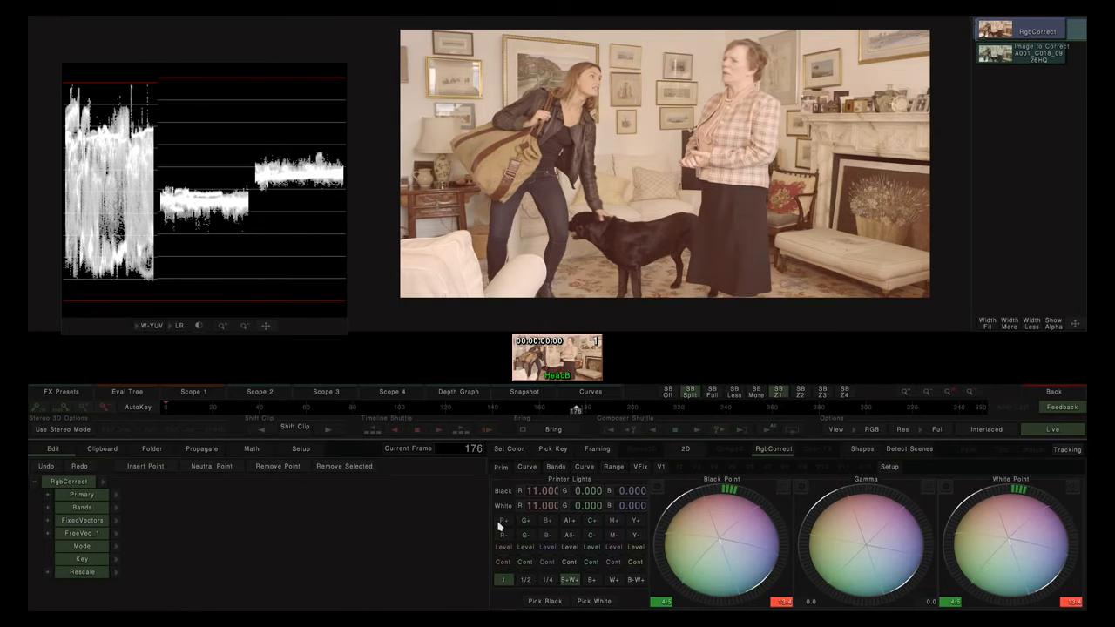
pyautogui.click(503, 522)
pyautogui.click(502, 522)
pyautogui.click(503, 523)
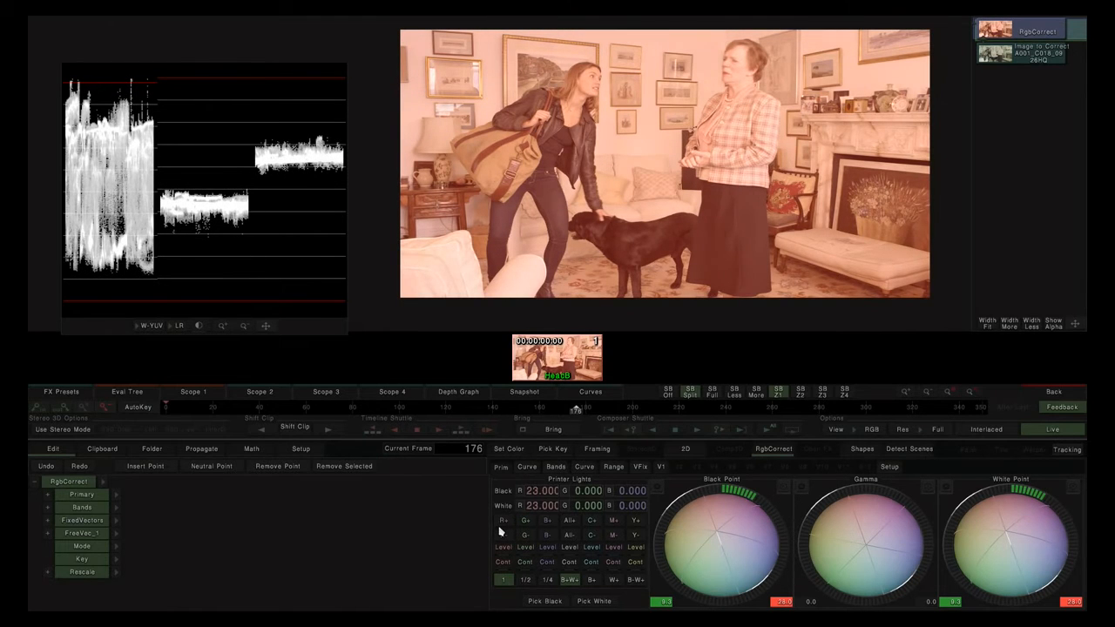
# Bring the red printer lights for both black and white back down to 11
pyautogui.click(504, 537)
pyautogui.click(503, 537)
pyautogui.click(503, 537)
pyautogui.click(504, 536)
pyautogui.click(503, 537)
pyautogui.click(503, 537)
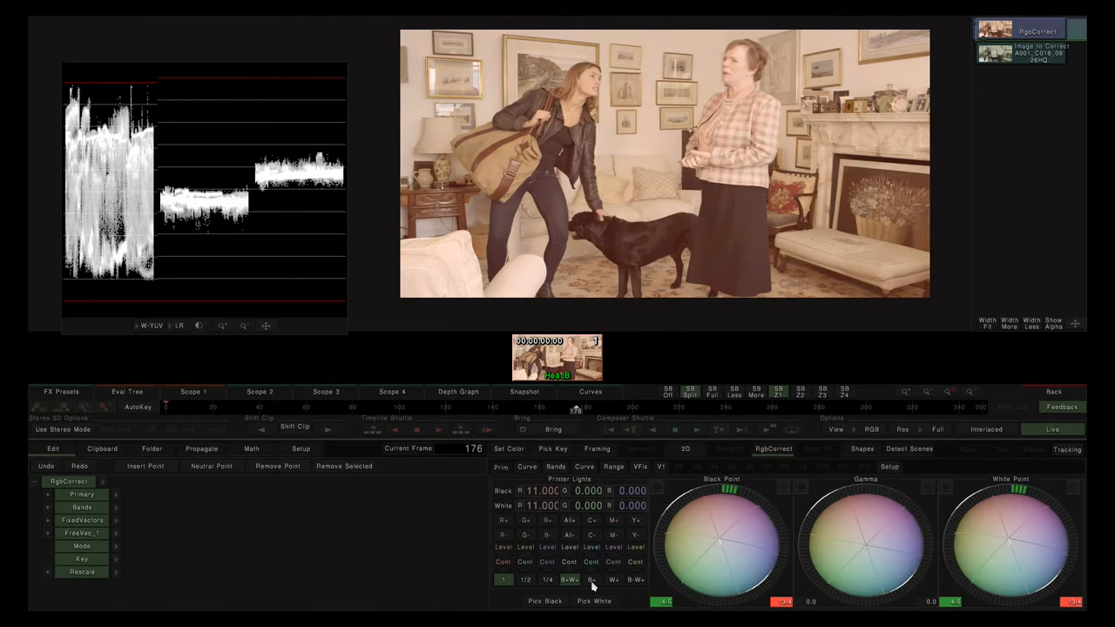
# Raise only the black red printer light to 23 using B+ mode
pyautogui.click(502, 522)
pyautogui.click(502, 523)
pyautogui.click(502, 522)
pyautogui.click(503, 523)
# Raise only the white red printer light to 21 using W+ mode
pyautogui.click(613, 579)
pyautogui.click(505, 523)
pyautogui.click(505, 522)
pyautogui.click(504, 523)
pyautogui.click(505, 523)
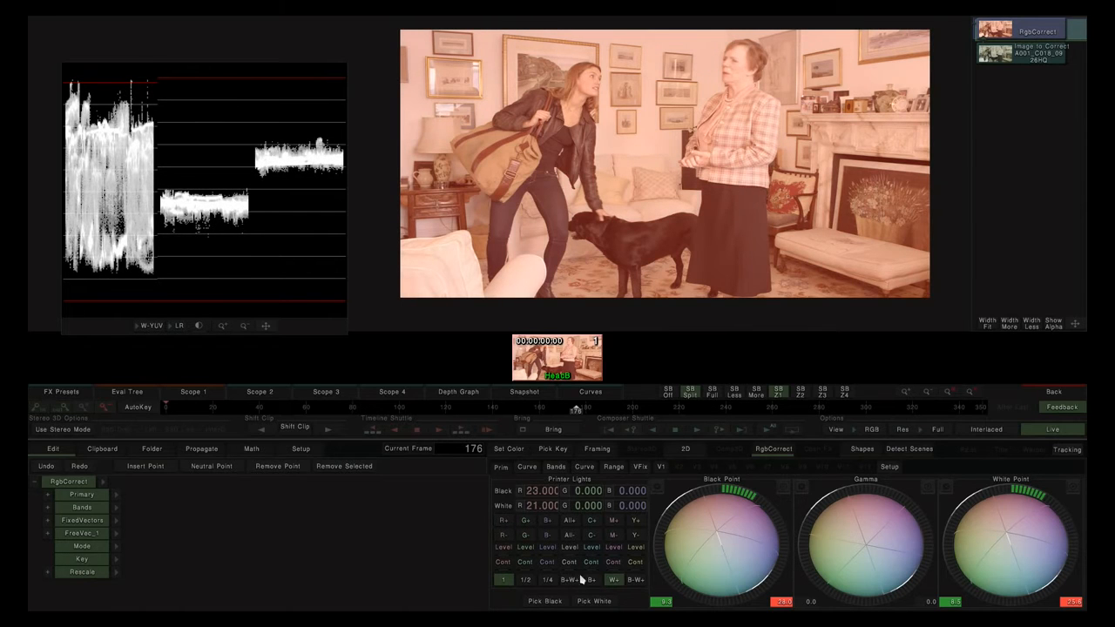
# In B-W+ mode, shift the red printer lights to black 6 and white 38, and reset the whole RgbCorrect effect
pyautogui.click(637, 580)
pyautogui.click(505, 522)
pyautogui.click(505, 522)
pyautogui.click(505, 522)
pyautogui.click(505, 523)
pyautogui.click(505, 523)
pyautogui.click(505, 522)
pyautogui.click(505, 522)
pyautogui.click(505, 522)
pyautogui.click(505, 522)
pyautogui.click(506, 523)
pyautogui.click(505, 522)
pyautogui.click(505, 523)
pyautogui.click(506, 523)
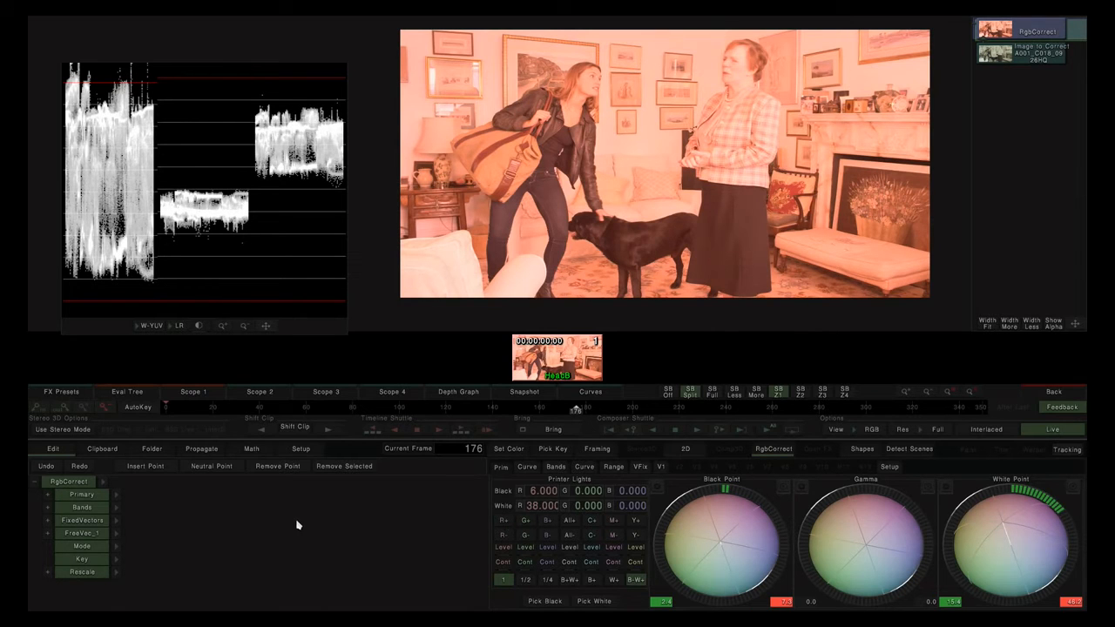
pyautogui.doubleClick(63, 484)
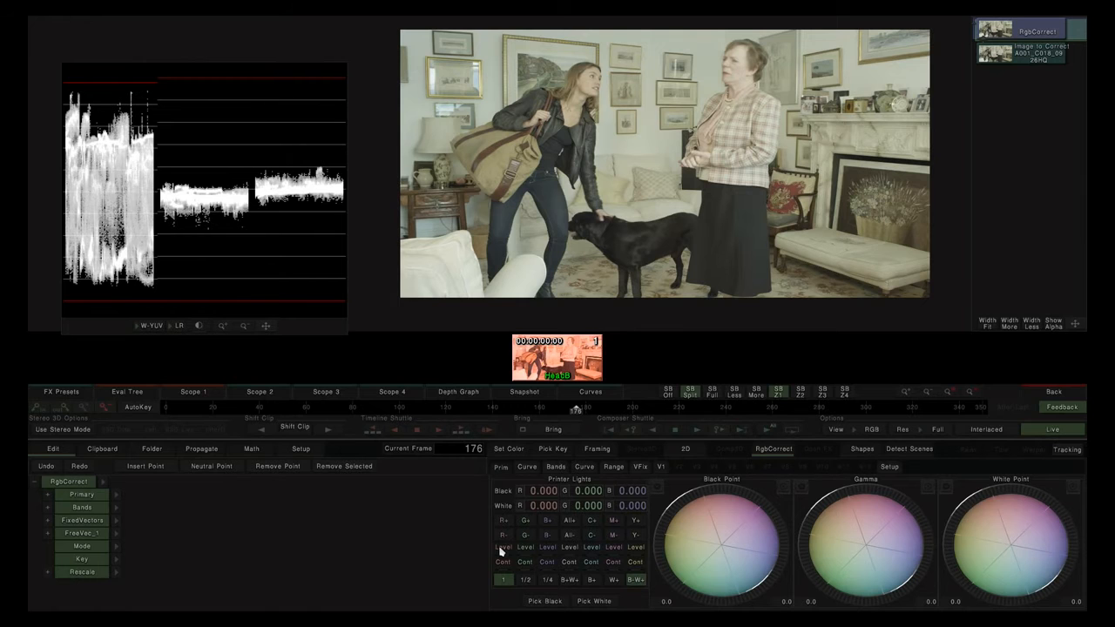
# Try the continuous blue Level and Cont printer lights, reaching black 13 and white 22, and reset the RgbCorrect effect
pyautogui.click(546, 546)
pyautogui.moveTo(545, 552); pyautogui.dragTo(570, 564)
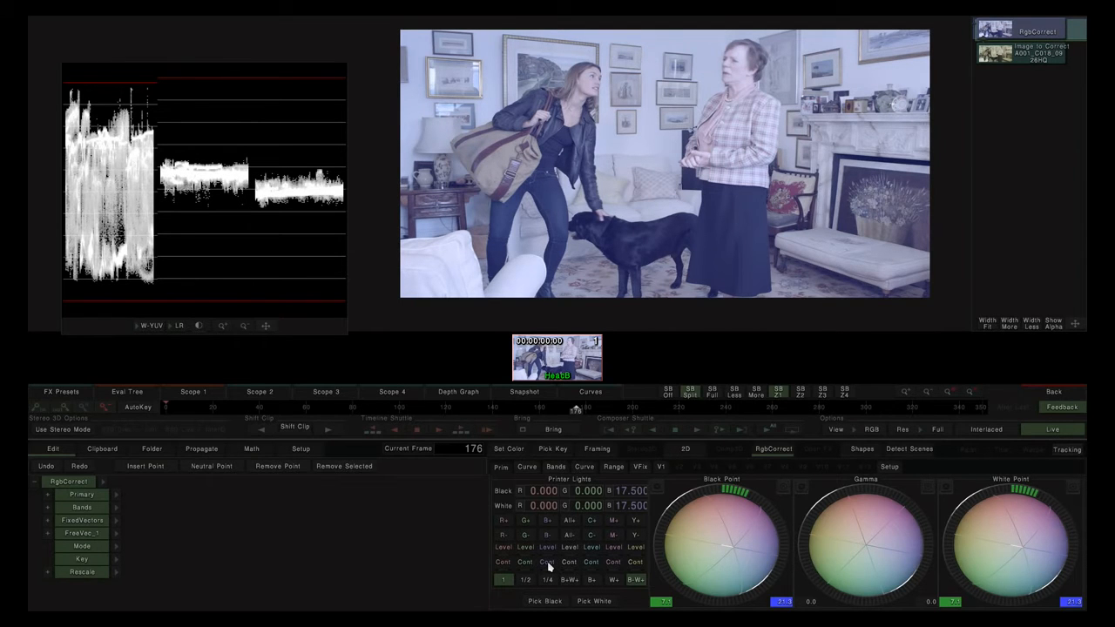
pyautogui.moveTo(547, 566)
pyautogui.mouseDown()
pyautogui.moveTo(578, 568)
pyautogui.moveTo(534, 570)
pyautogui.moveTo(579, 569)
pyautogui.moveTo(541, 568)
pyautogui.mouseUp()
pyautogui.moveTo(591, 568); pyautogui.dragTo(560, 566)
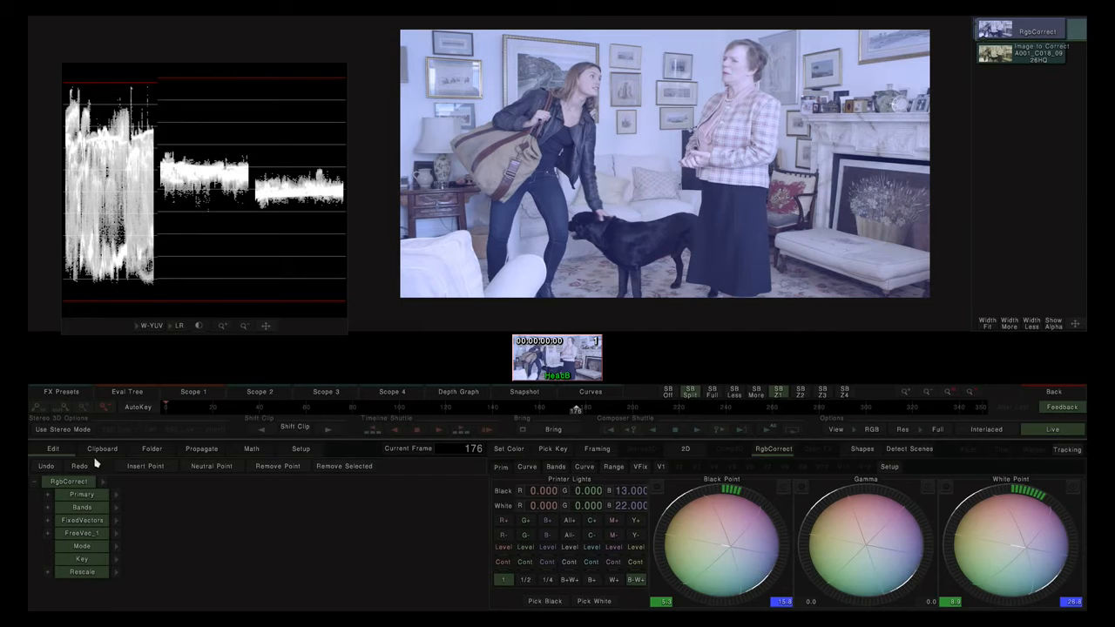
pyautogui.click(64, 484)
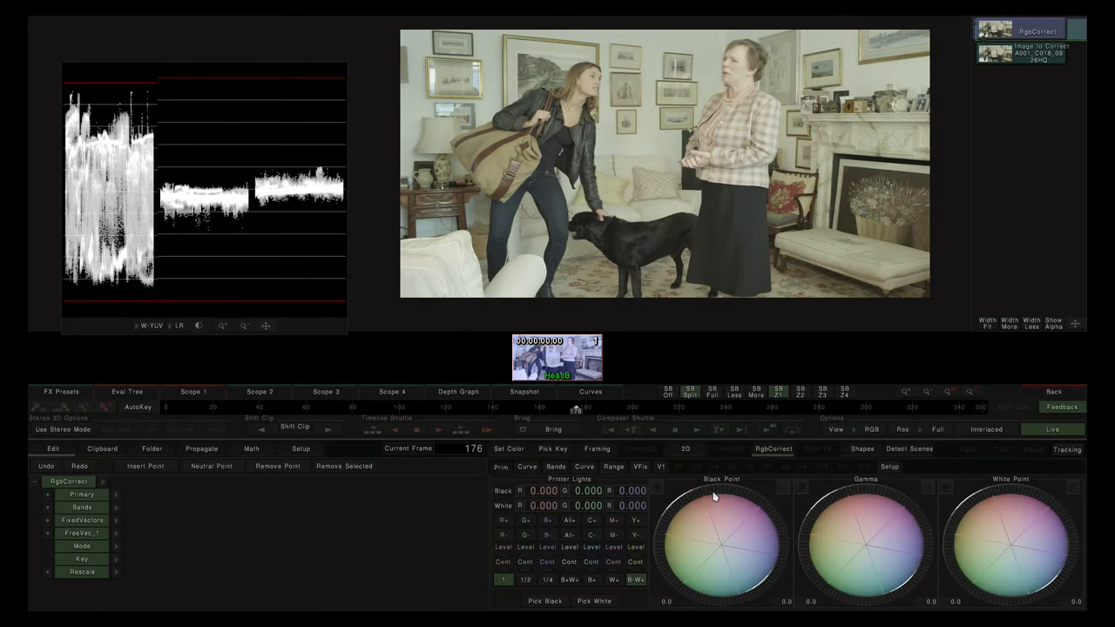
# Adjust the Black Point, Gamma and White Point wheels, raising black and white and tinting them orange while pushing gamma towards purple
pyautogui.moveTo(723, 494); pyautogui.dragTo(824, 466)
pyautogui.moveTo(1011, 488); pyautogui.dragTo(1039, 491)
pyautogui.moveTo(724, 570); pyautogui.dragTo(714, 542)
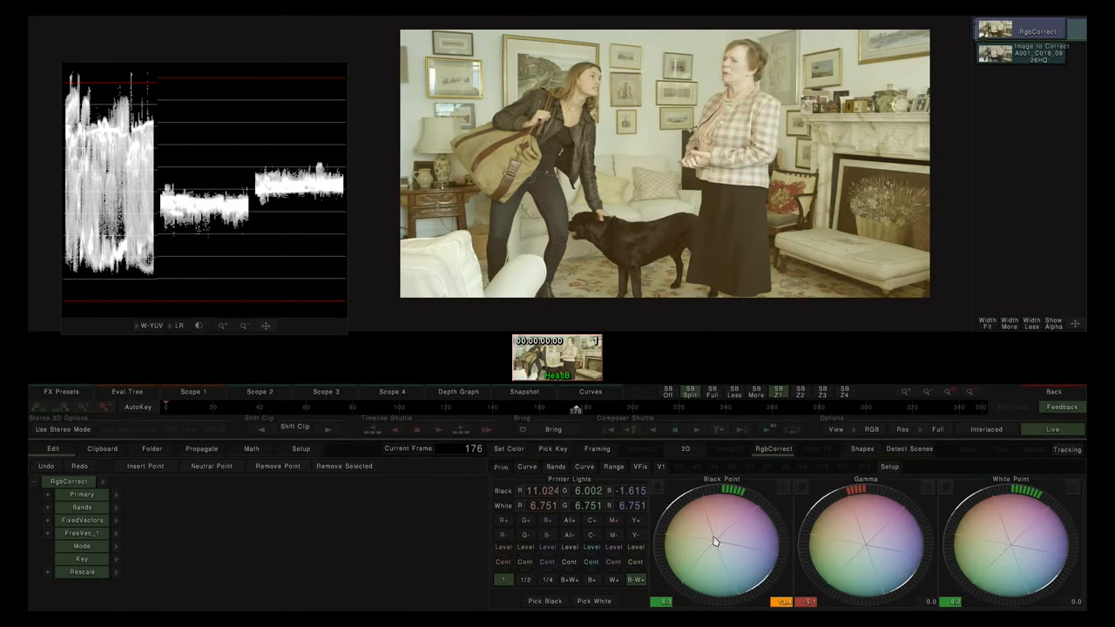
pyautogui.moveTo(849, 563); pyautogui.dragTo(953, 601)
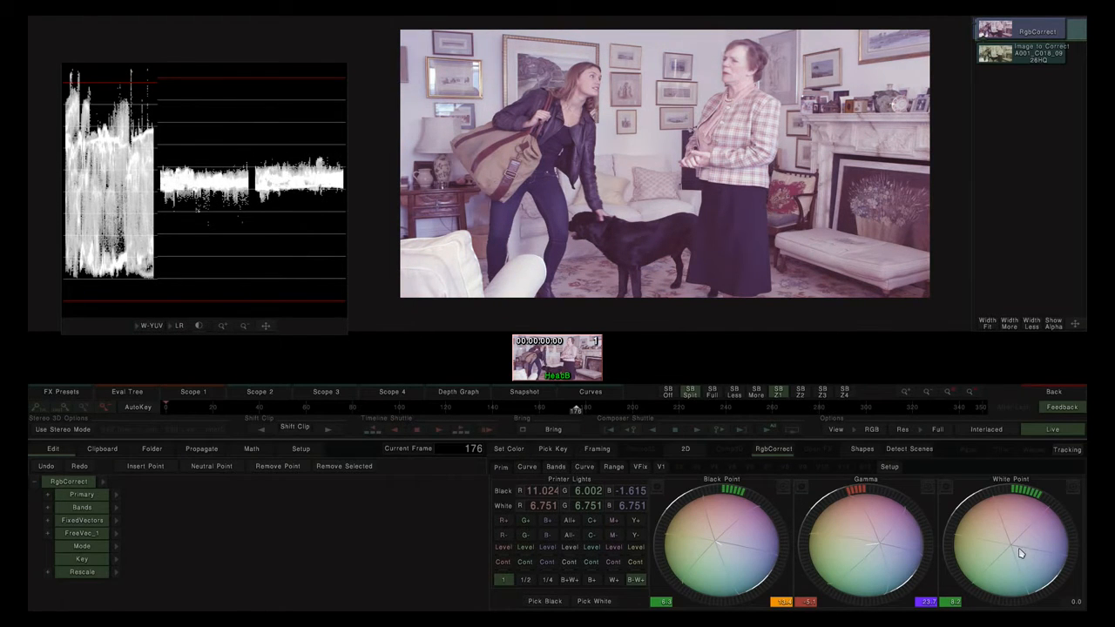
pyautogui.moveTo(1020, 553); pyautogui.dragTo(792, 448)
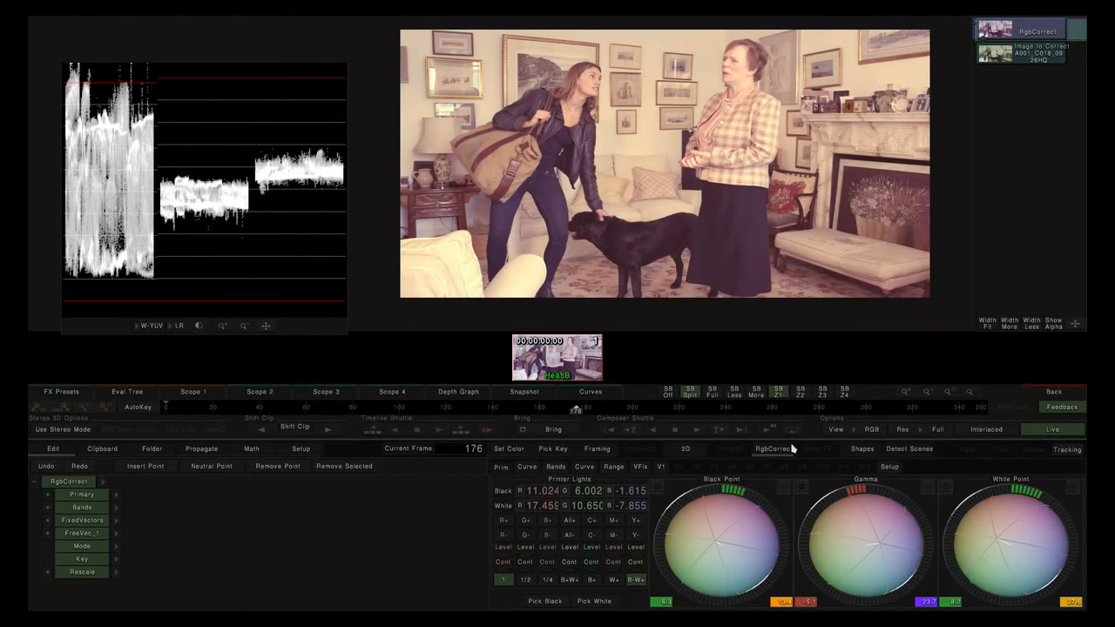
# Reset the colour balance and level of the Black Point, Gamma and White Point wheels individually
pyautogui.click(658, 493)
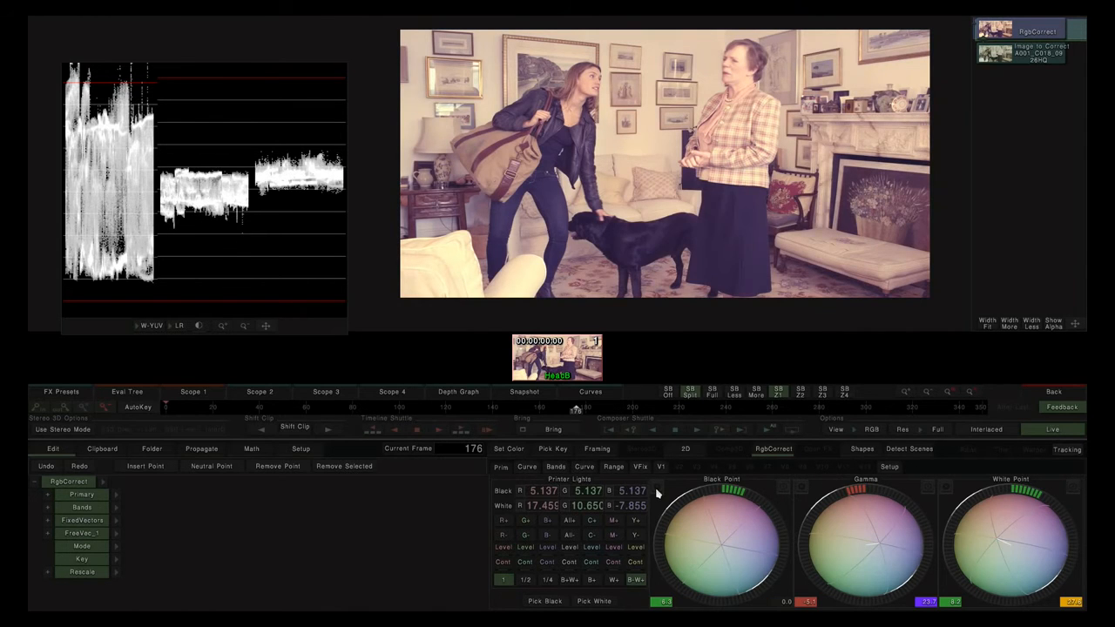
pyautogui.click(779, 491)
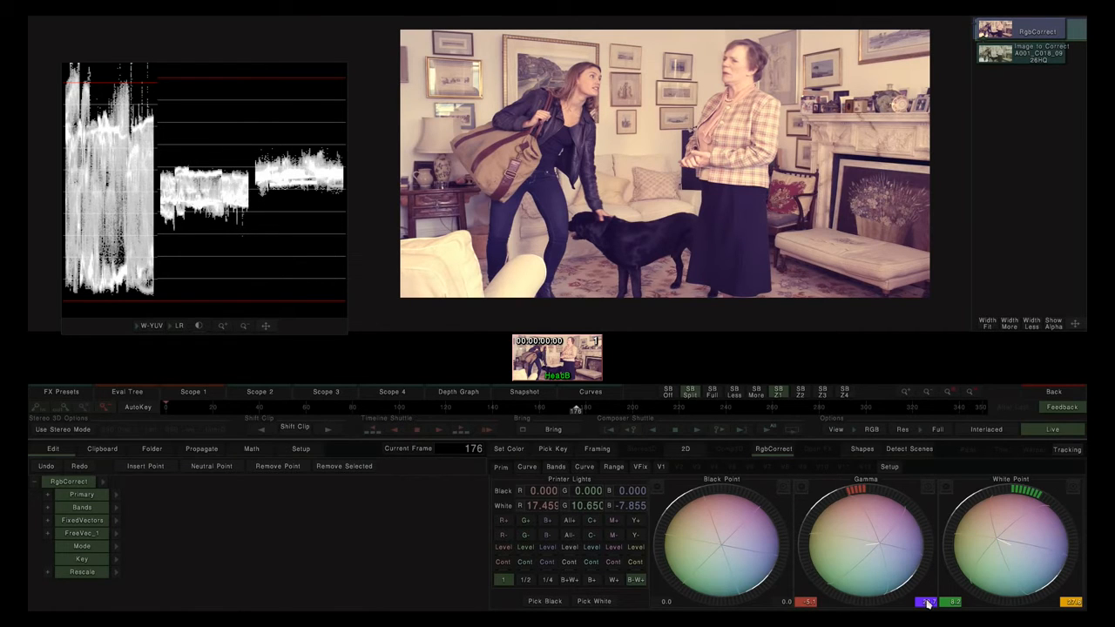
pyautogui.click(928, 491)
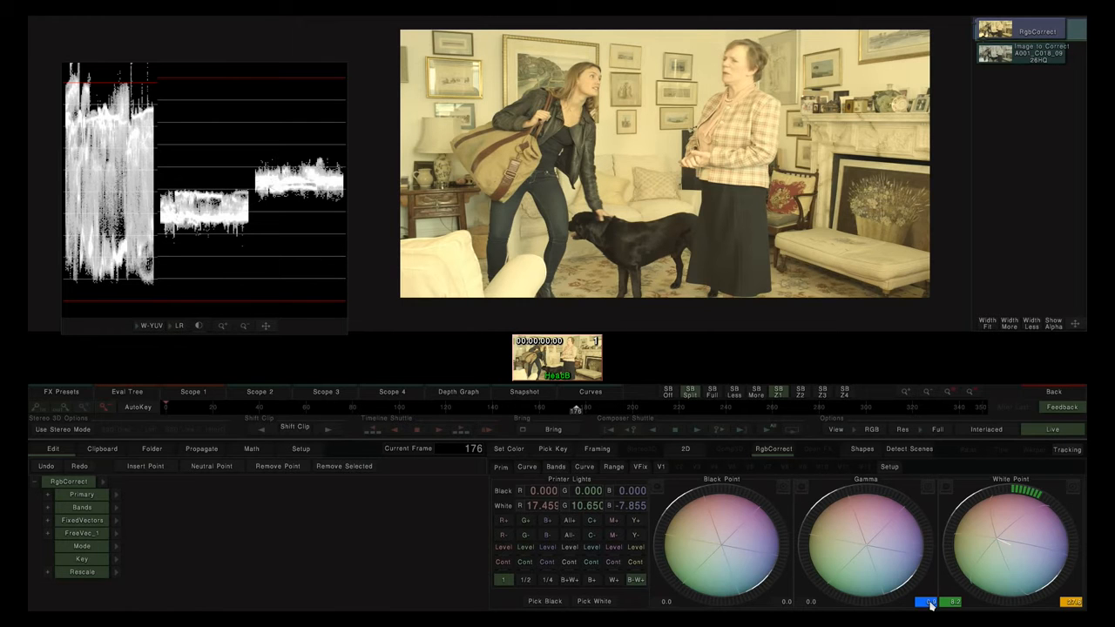
pyautogui.click(1071, 487)
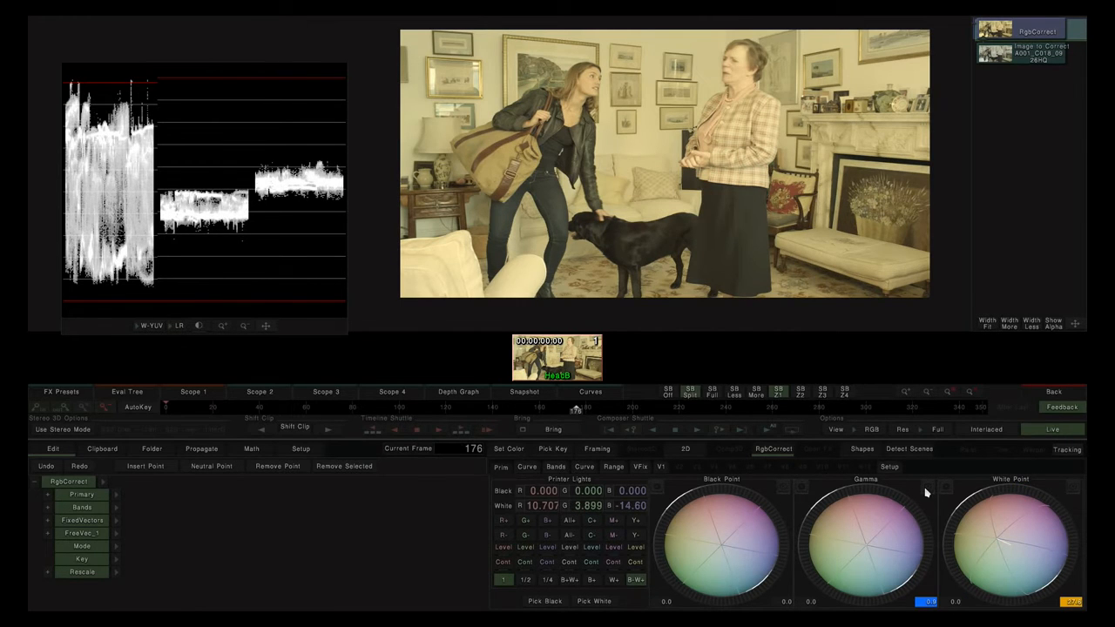
pyautogui.click(802, 487)
pyautogui.click(946, 488)
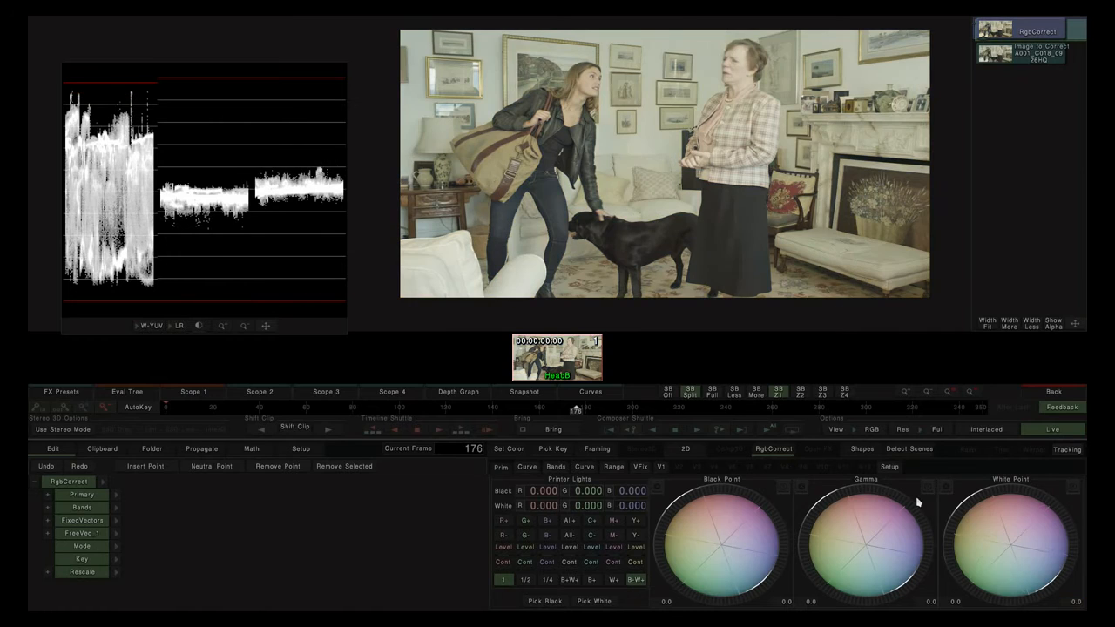
# Pick the black reference from the black dog's back and the white reference from the wall above the mantelpiece
pyautogui.click(546, 601)
pyautogui.click(635, 227)
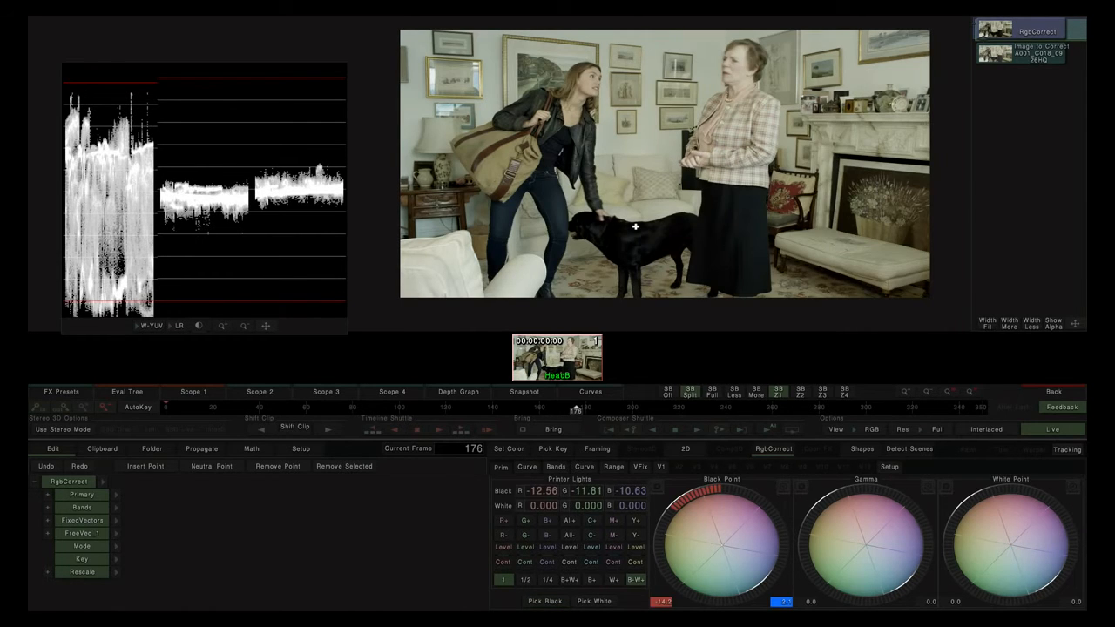
pyautogui.click(591, 602)
pyautogui.click(869, 82)
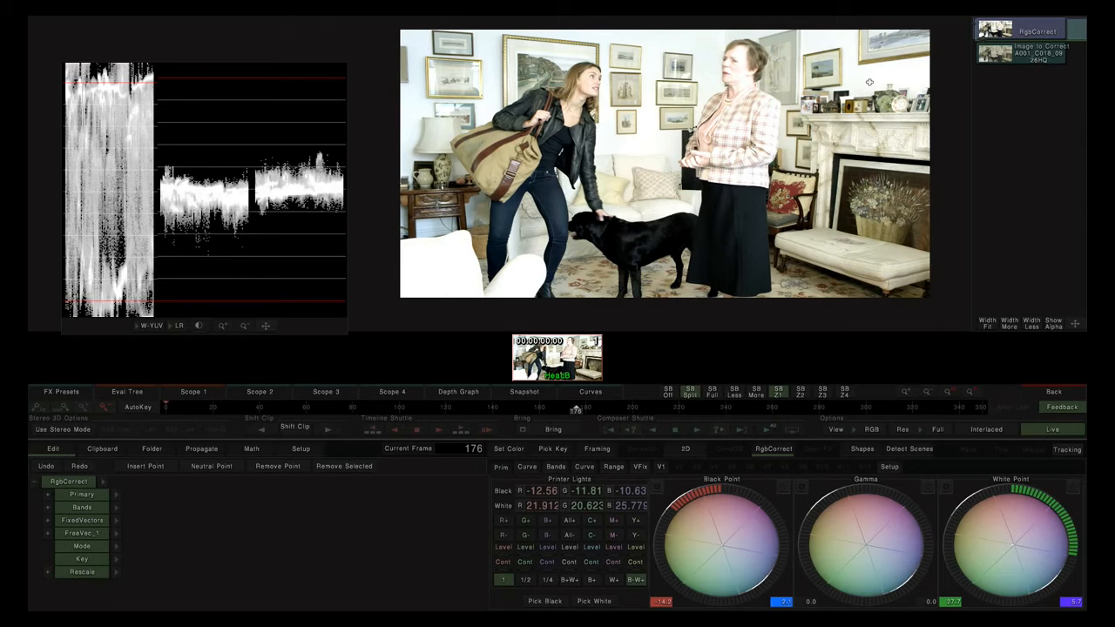
# Ease the Black Point level to about -5.2 and the White Point level to about 17
pyautogui.moveTo(679, 514); pyautogui.dragTo(766, 485)
pyautogui.moveTo(1010, 493); pyautogui.dragTo(876, 493)
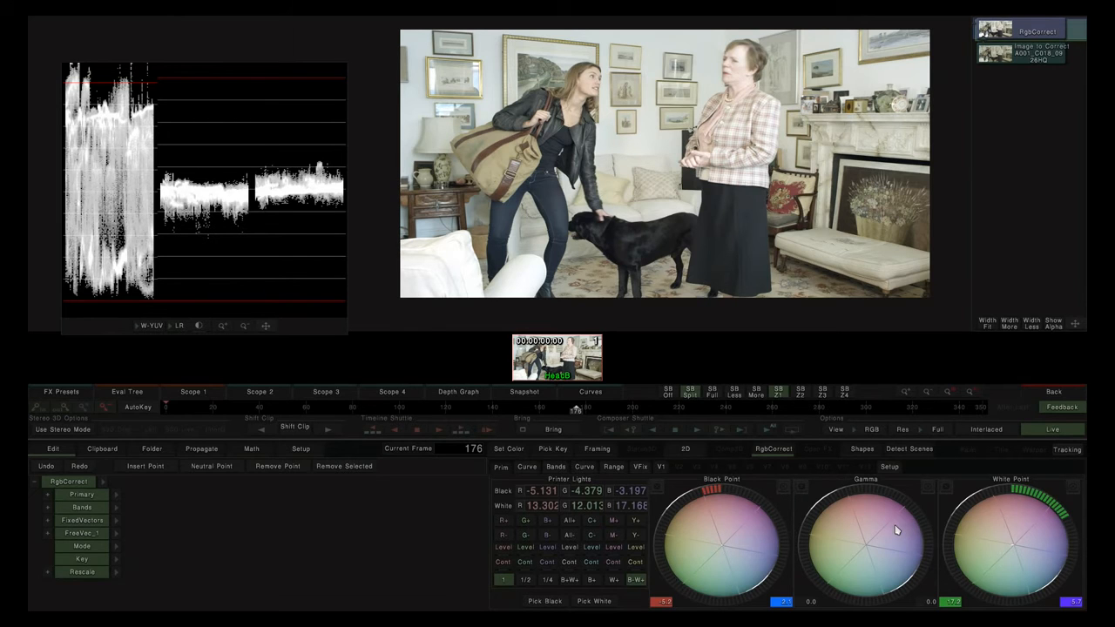
# On the primary curve page, push the gamma towards red and lift the black point slightly
pyautogui.click(527, 467)
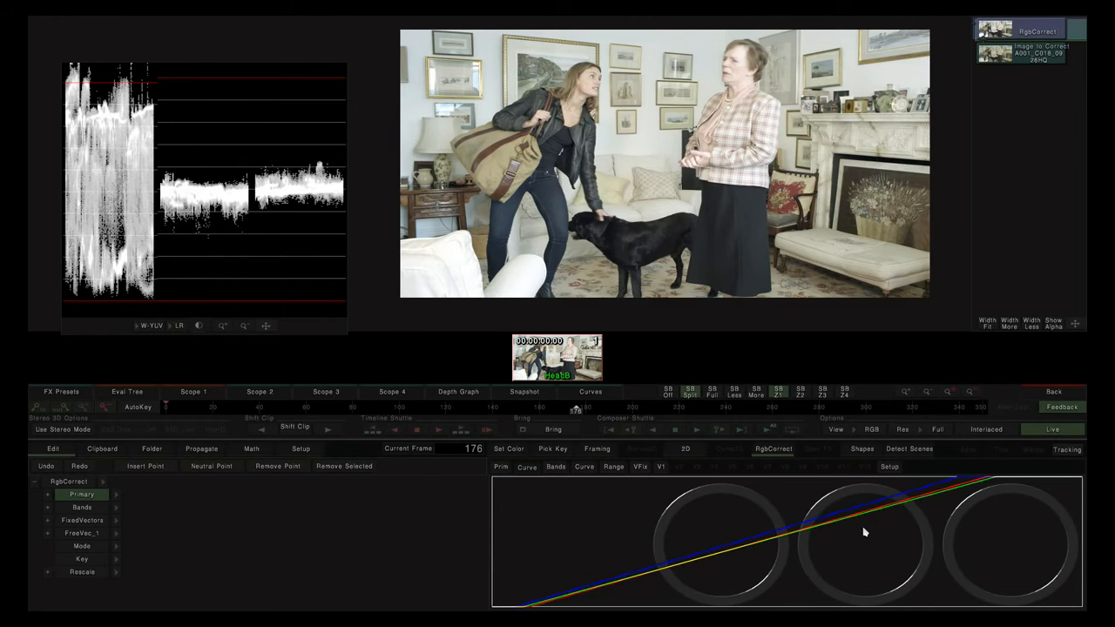
pyautogui.moveTo(860, 551); pyautogui.dragTo(726, 491)
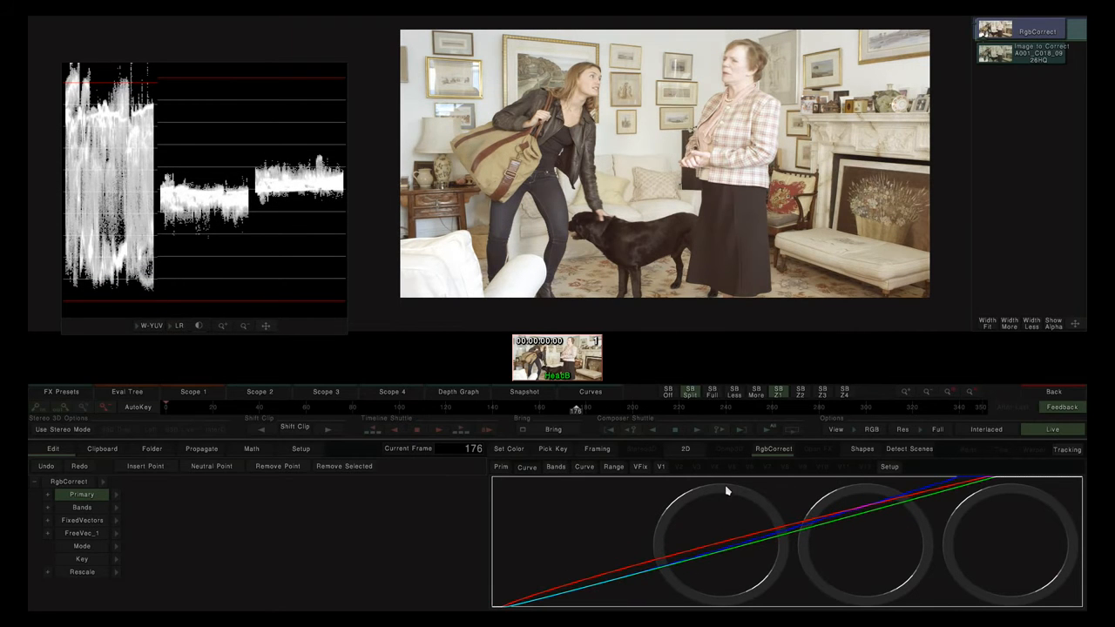
# On the Bands page, try the All controls with hue -13, saturation 96 and raised contrast, and reset all three
pyautogui.click(555, 467)
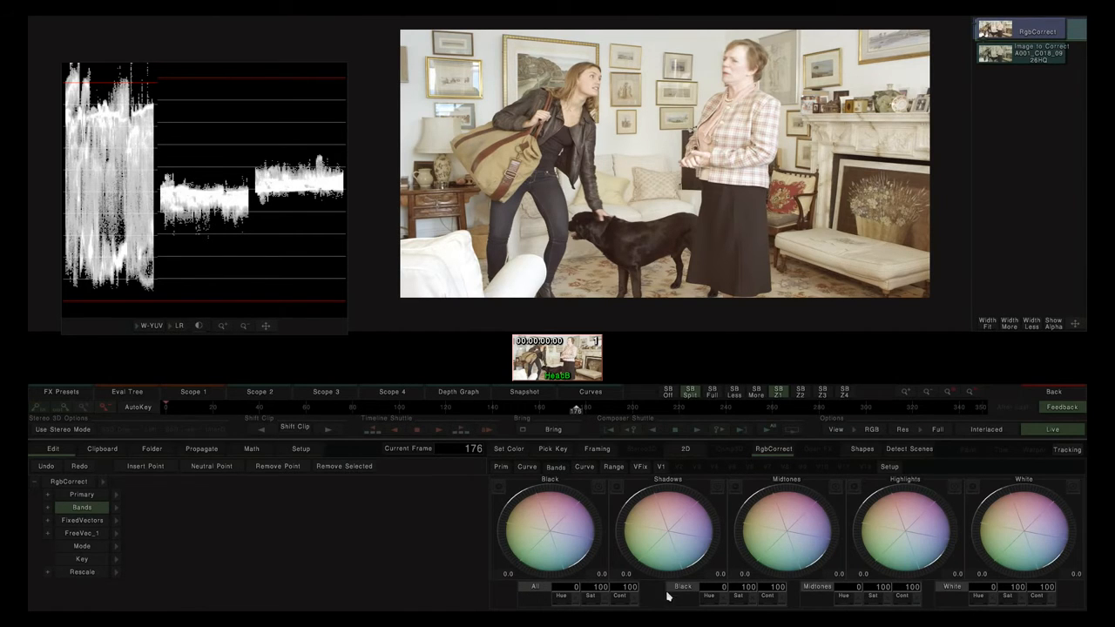
pyautogui.moveTo(844, 569); pyautogui.dragTo(509, 601)
pyautogui.moveTo(620, 591); pyautogui.dragTo(716, 584)
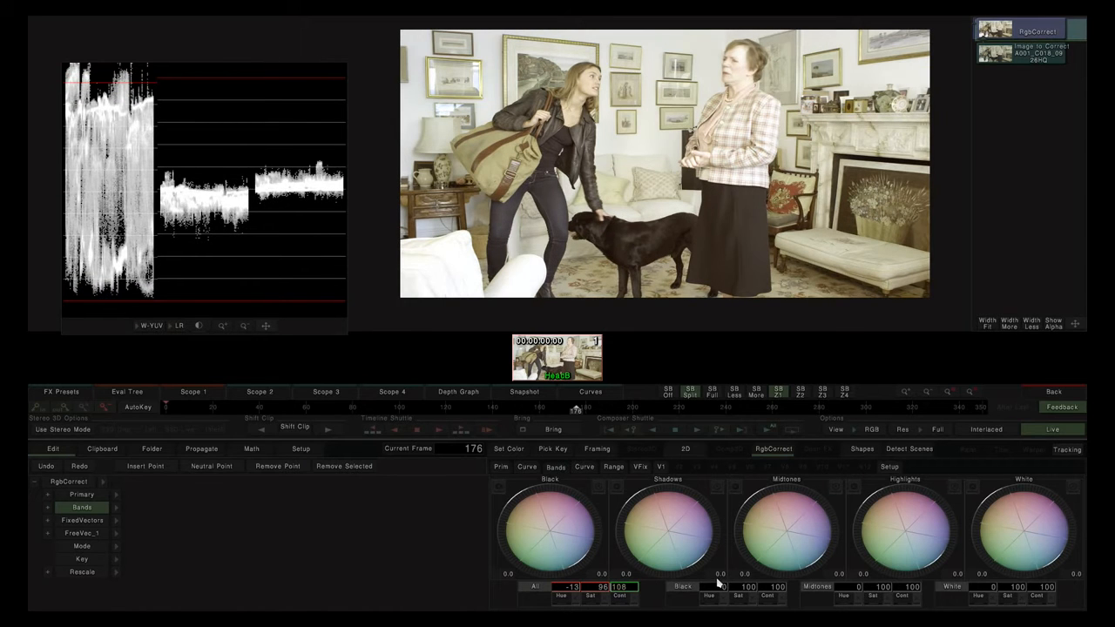
pyautogui.click(633, 600)
pyautogui.click(607, 603)
pyautogui.click(578, 601)
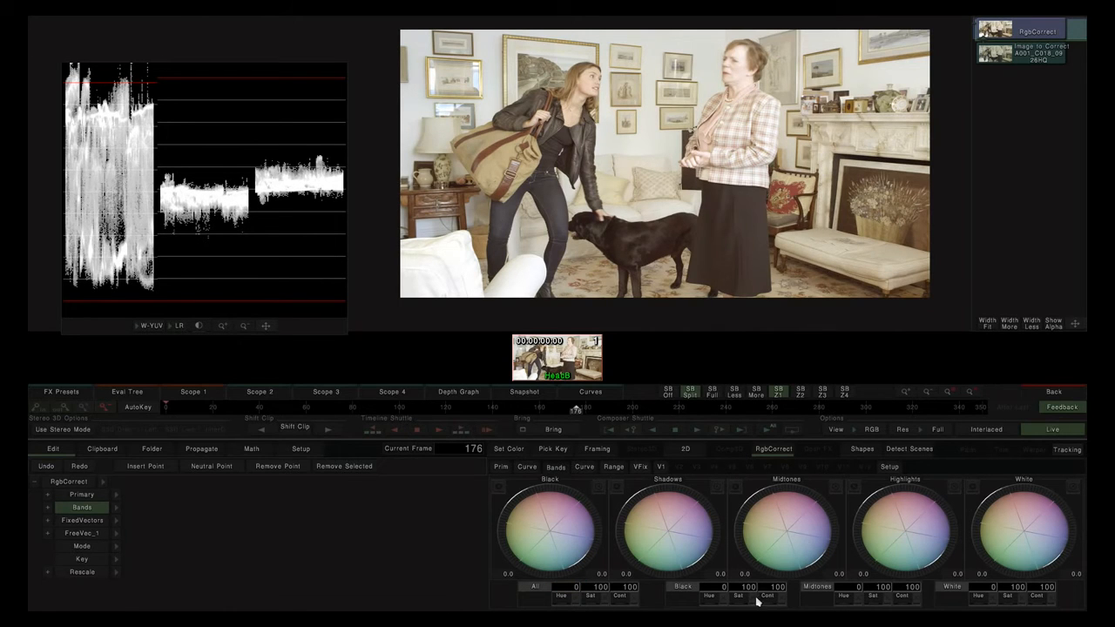
# Try a Black band saturation of 106 and reset it to the default
pyautogui.moveTo(737, 591); pyautogui.dragTo(781, 589)
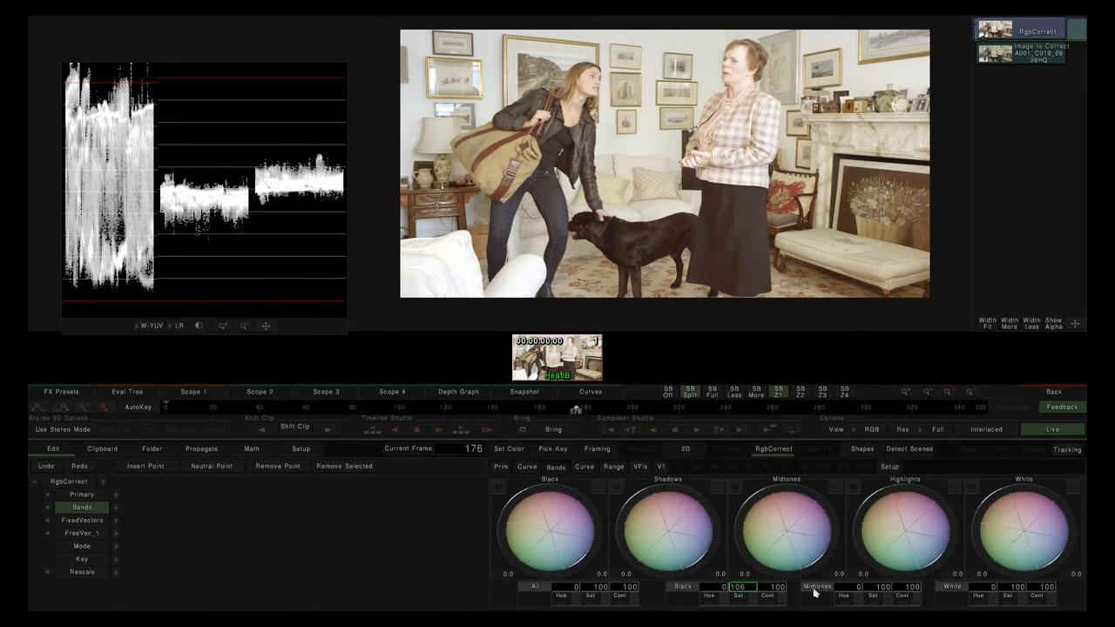
pyautogui.click(754, 598)
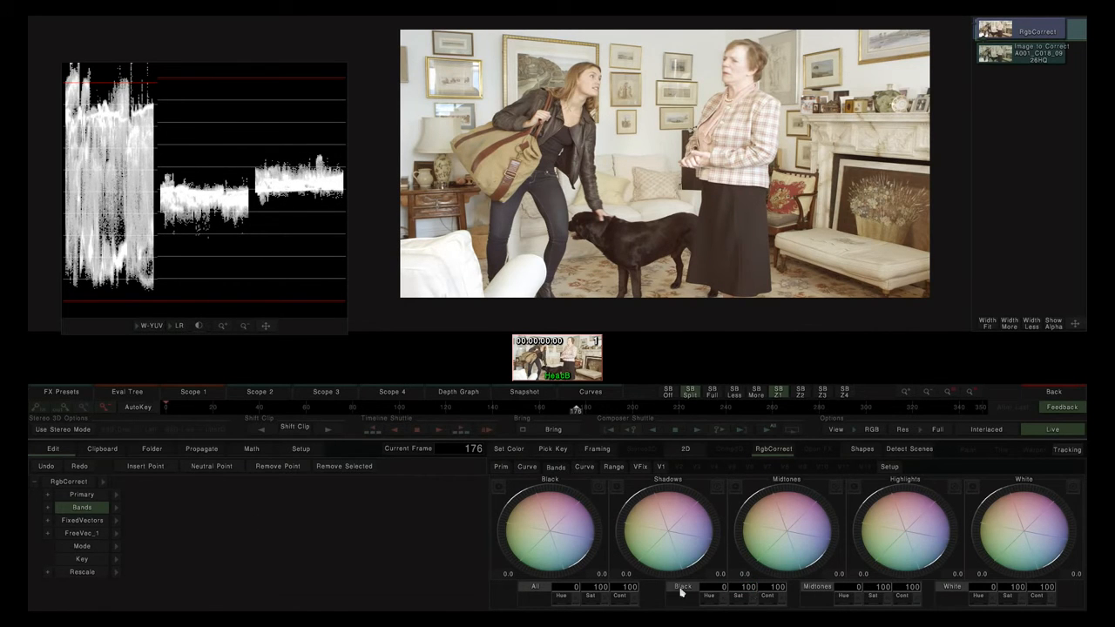
# On the bands curve page, tint the Midtones slightly towards blue
pyautogui.click(585, 467)
pyautogui.moveTo(786, 545); pyautogui.dragTo(808, 552)
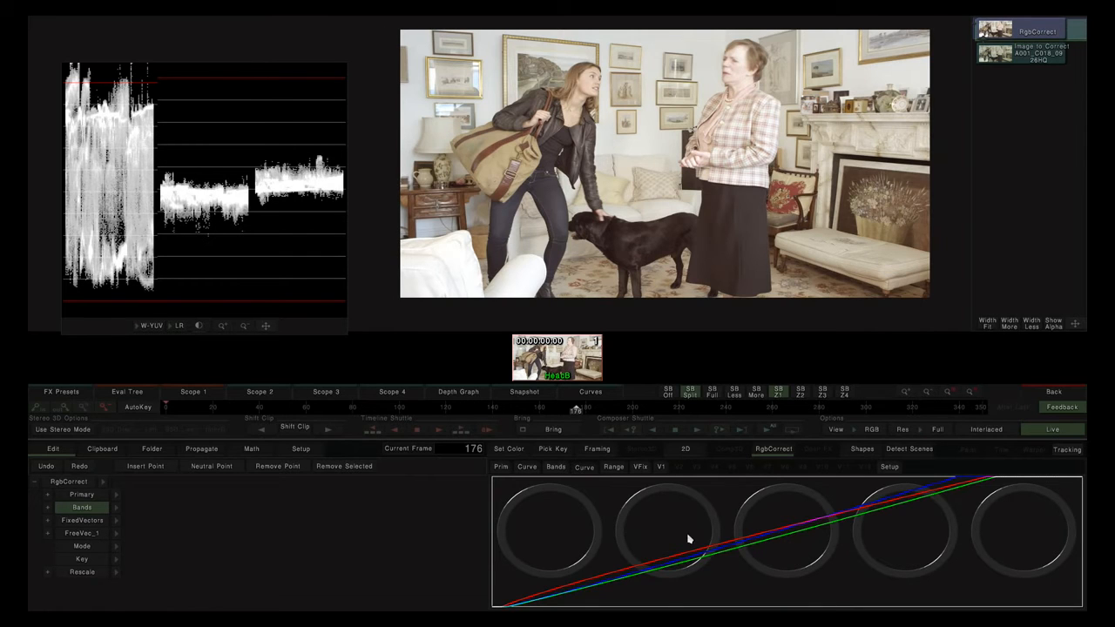
# Examine the Range page's band curves alongside the Bands colour wheels
pyautogui.click(613, 468)
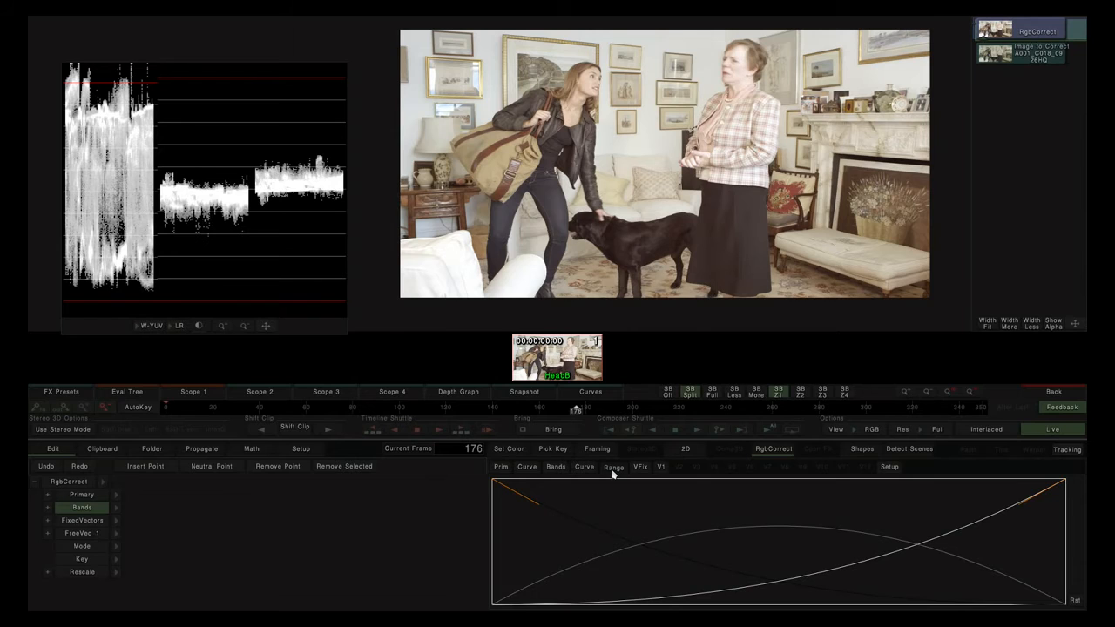
pyautogui.click(561, 468)
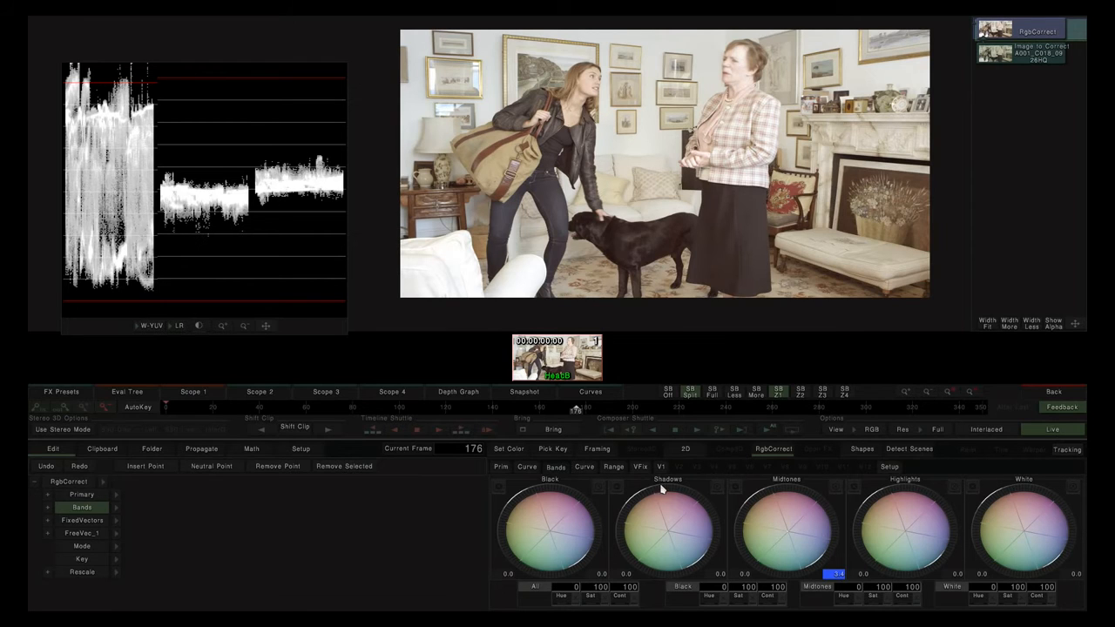
pyautogui.click(614, 467)
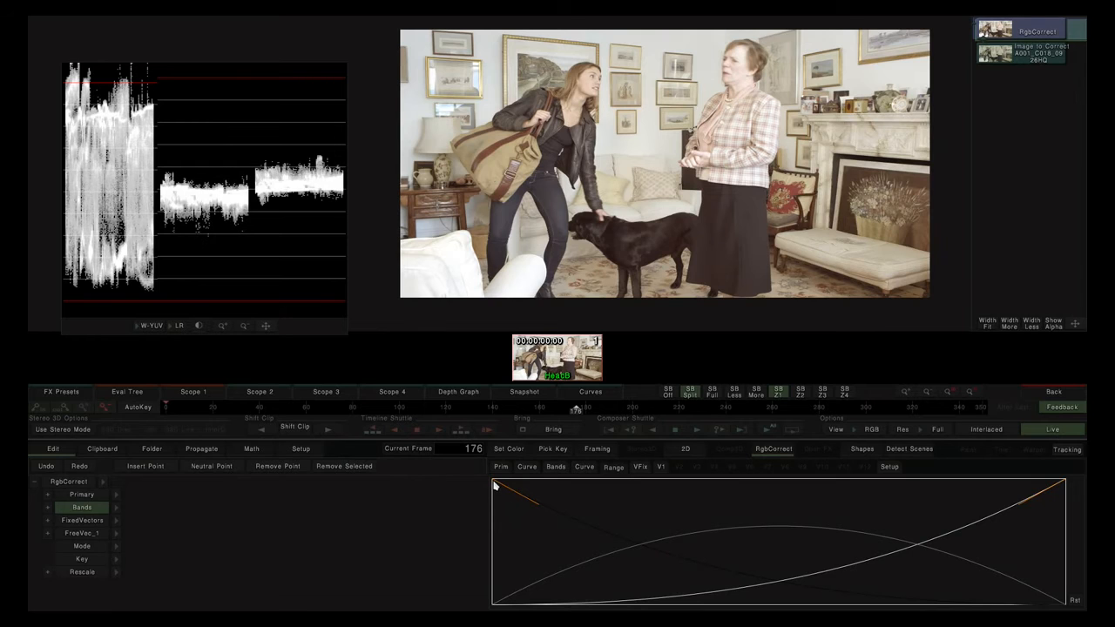
# On the Range page, pull the black and white curve endpoints inward and adjust their slope handles to widen the midtone curve
pyautogui.moveTo(494, 484); pyautogui.dragTo(546, 480)
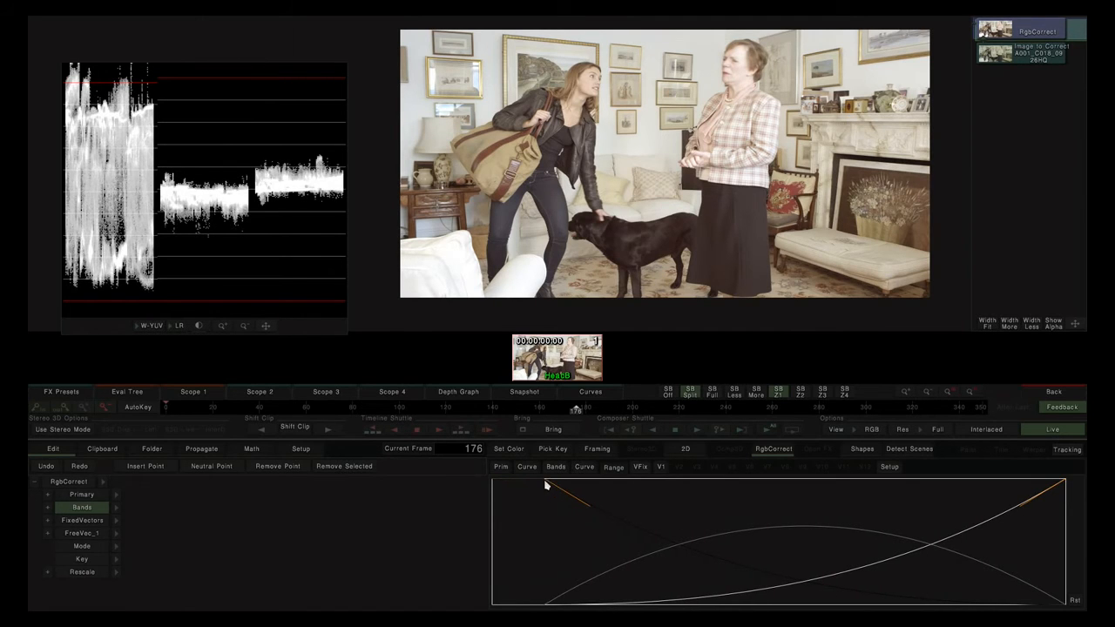
pyautogui.moveTo(1064, 480); pyautogui.dragTo(971, 480)
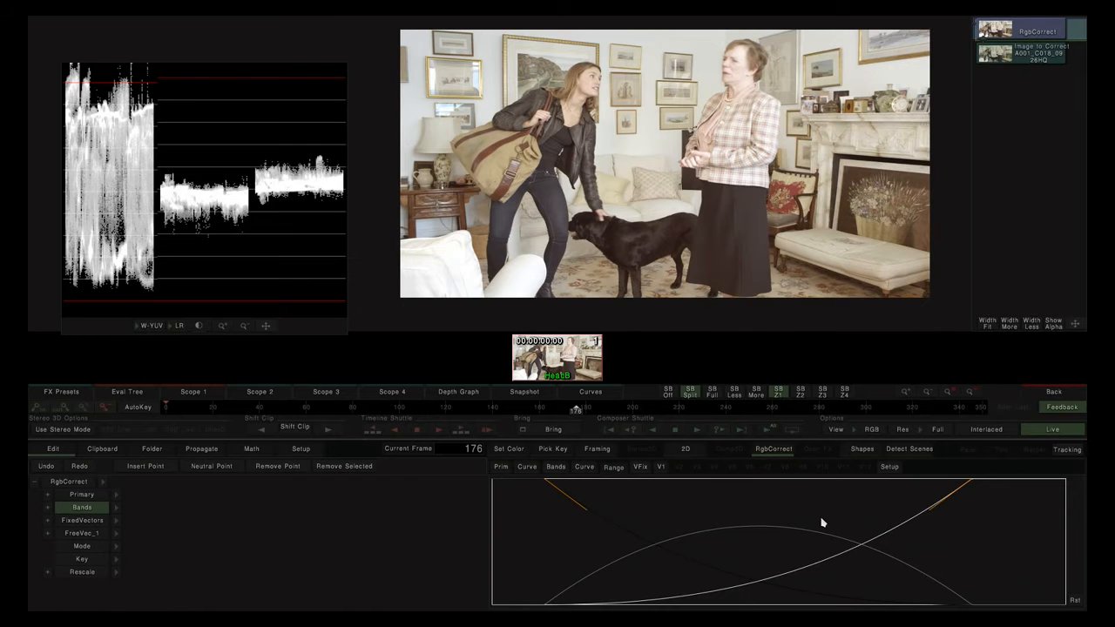
pyautogui.moveTo(587, 513)
pyautogui.mouseDown()
pyautogui.moveTo(617, 500)
pyautogui.moveTo(602, 527)
pyautogui.mouseUp()
pyautogui.moveTo(934, 514)
pyautogui.mouseDown()
pyautogui.moveTo(938, 522)
pyautogui.moveTo(924, 513)
pyautogui.mouseUp()
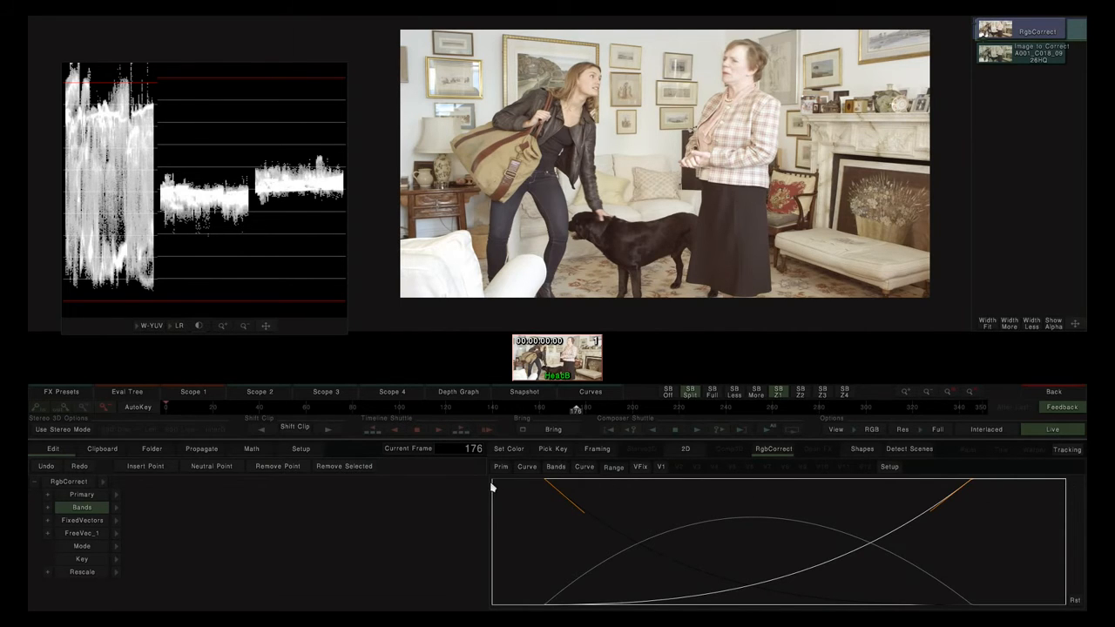
# Compare the Bands colour wheels with their adjusted range curves, and reset the Range page to its defaults
pyautogui.click(552, 470)
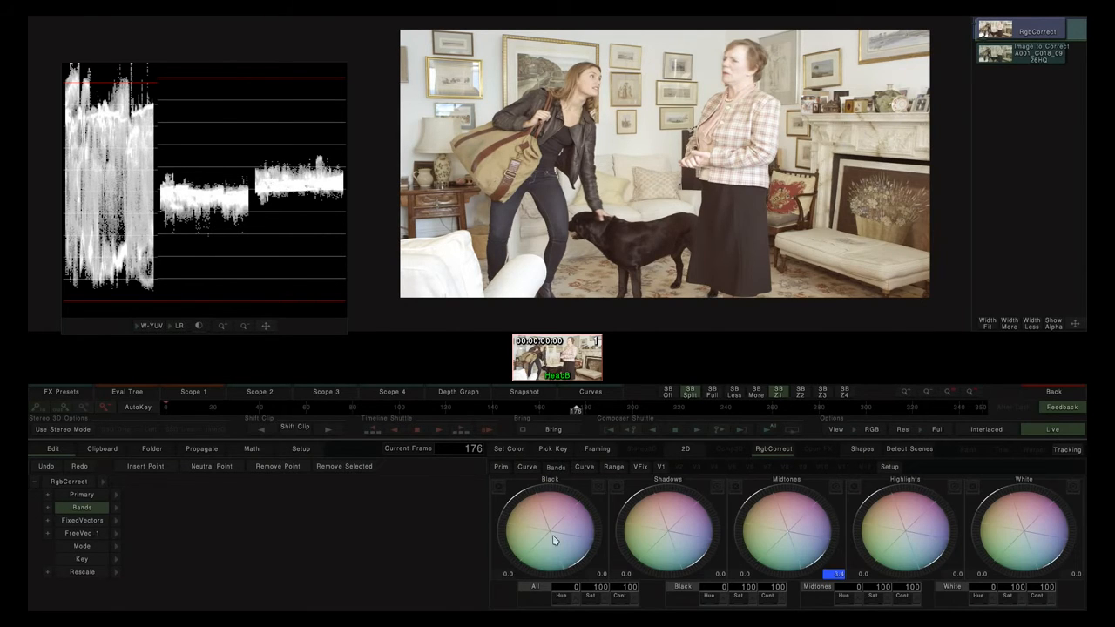
pyautogui.click(615, 470)
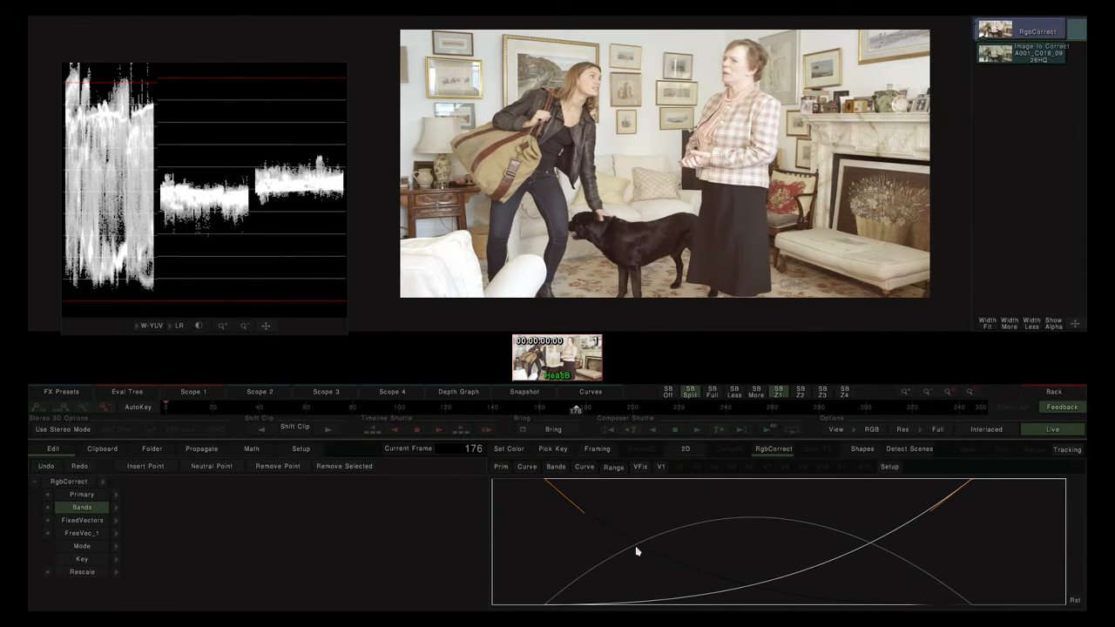
pyautogui.click(555, 470)
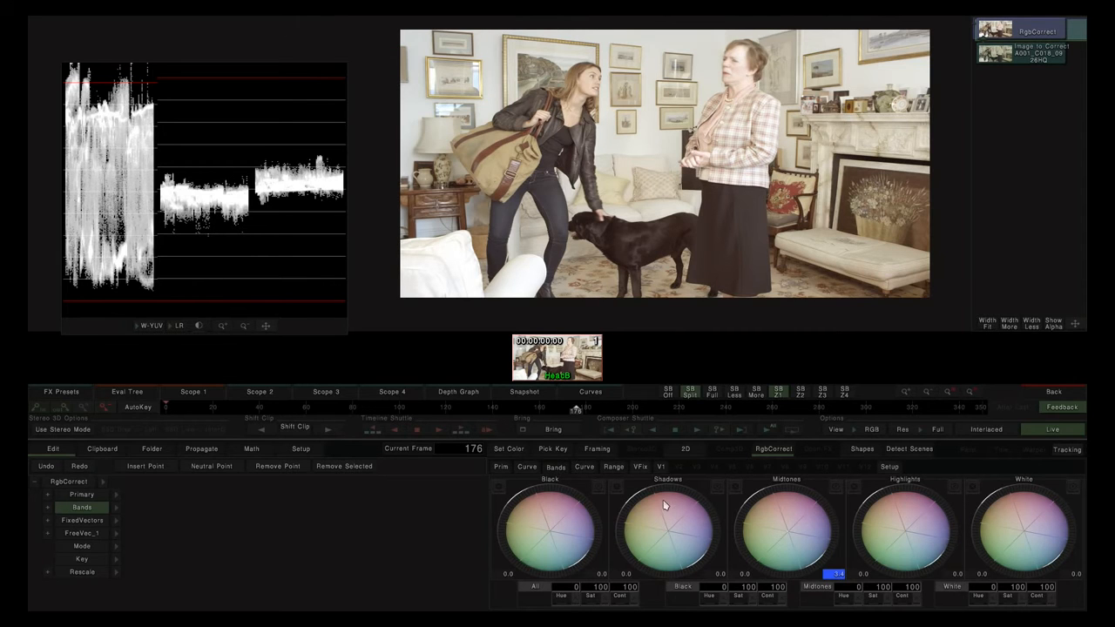
pyautogui.click(617, 470)
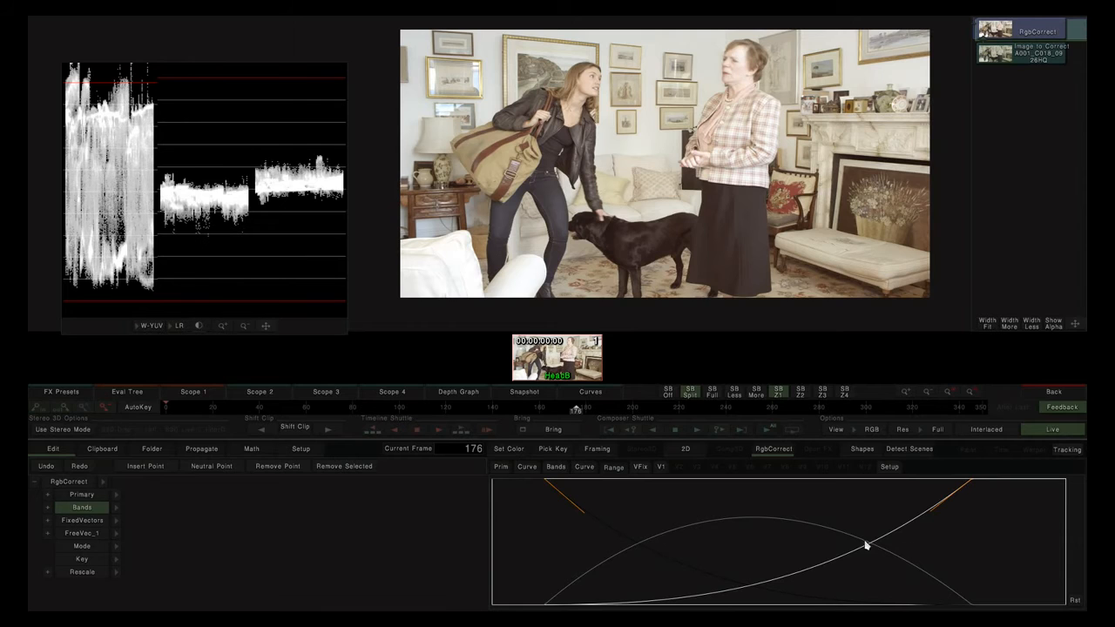
pyautogui.click(556, 467)
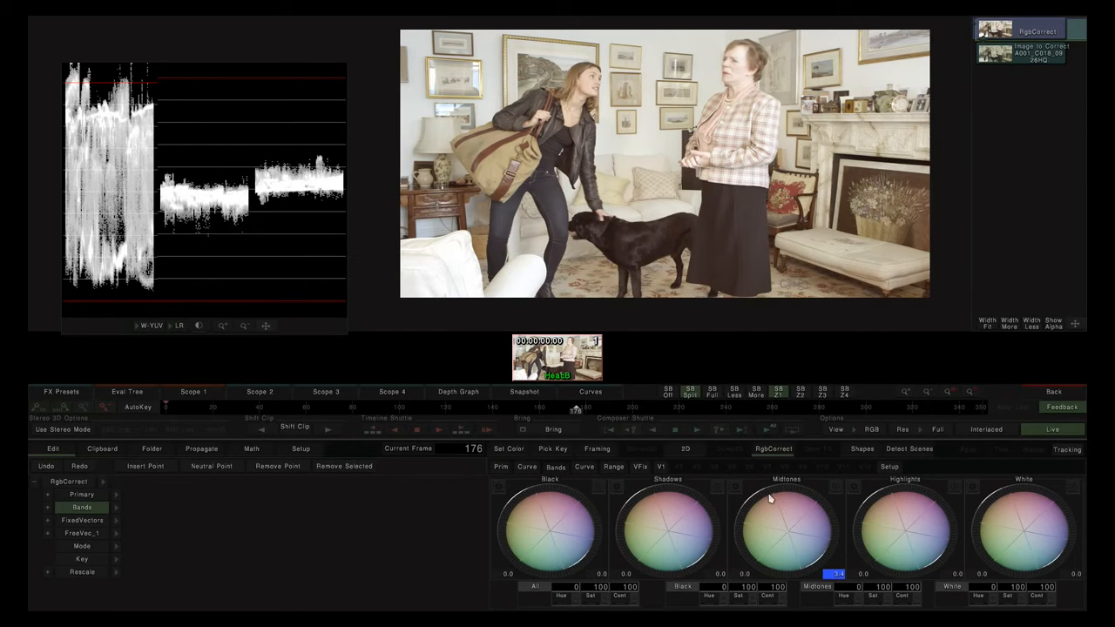
pyautogui.click(614, 466)
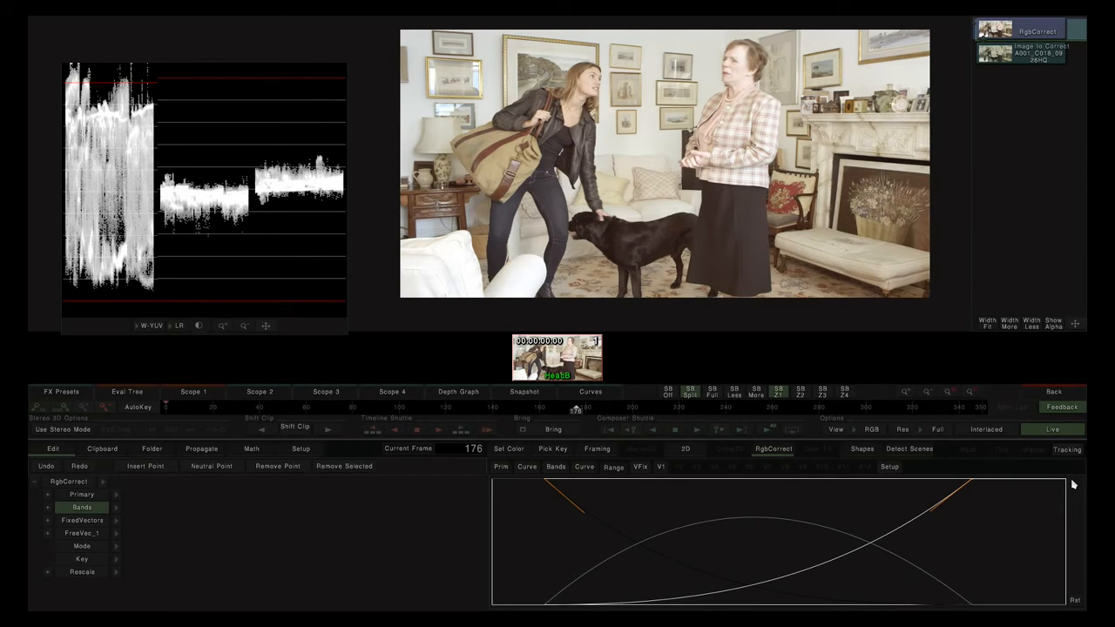
pyautogui.click(1075, 601)
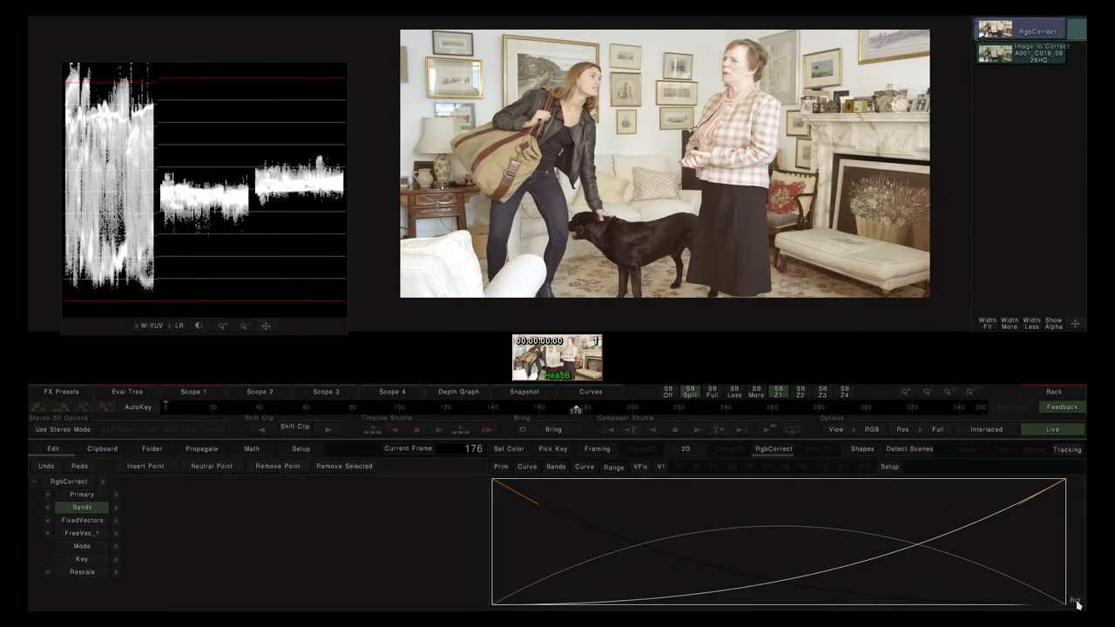
# Examine the three groups of fixed-vector colour sliders on the VFix page
pyautogui.click(639, 467)
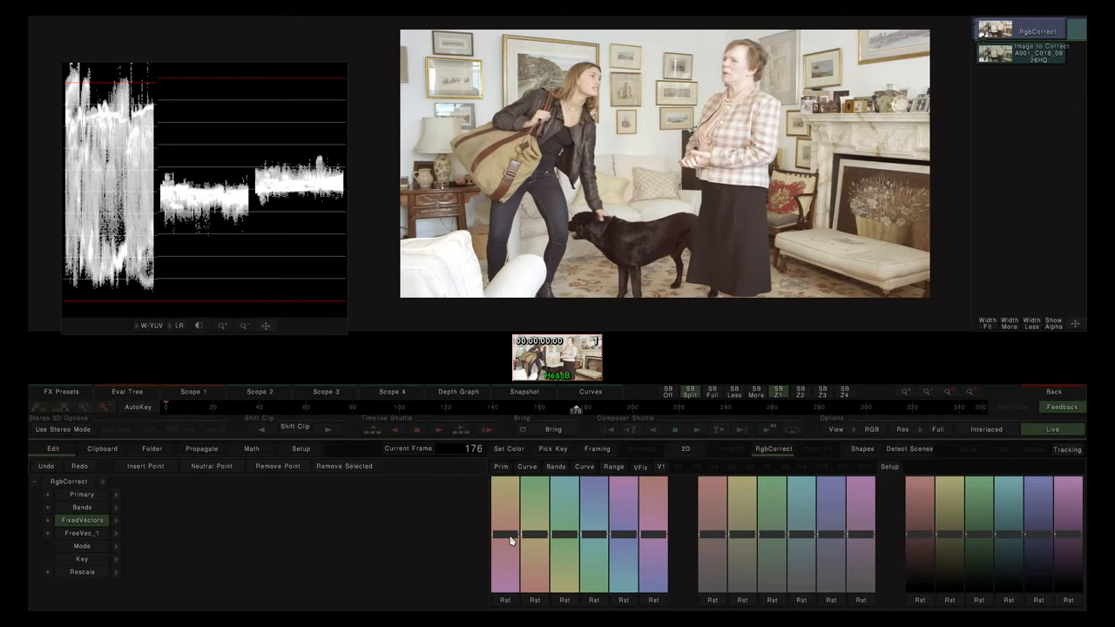
pyautogui.moveTo(510, 541)
pyautogui.mouseDown()
pyautogui.moveTo(516, 562)
pyautogui.moveTo(525, 496)
pyautogui.moveTo(531, 544)
pyautogui.moveTo(523, 503)
pyautogui.moveTo(520, 546)
pyautogui.moveTo(527, 502)
pyautogui.moveTo(505, 527)
pyautogui.moveTo(532, 537)
pyautogui.mouseUp()
pyautogui.moveTo(714, 535)
pyautogui.mouseDown()
pyautogui.moveTo(714, 512)
pyautogui.moveTo(712, 576)
pyautogui.moveTo(712, 490)
pyautogui.moveTo(720, 541)
pyautogui.mouseUp()
pyautogui.moveTo(923, 540)
pyautogui.mouseDown()
pyautogui.moveTo(921, 498)
pyautogui.moveTo(926, 562)
pyautogui.moveTo(923, 491)
pyautogui.moveTo(921, 567)
pyautogui.moveTo(936, 540)
pyautogui.mouseUp()
# Open the V1 free vector page and raise the Dest Mid level slightly
pyautogui.click(662, 469)
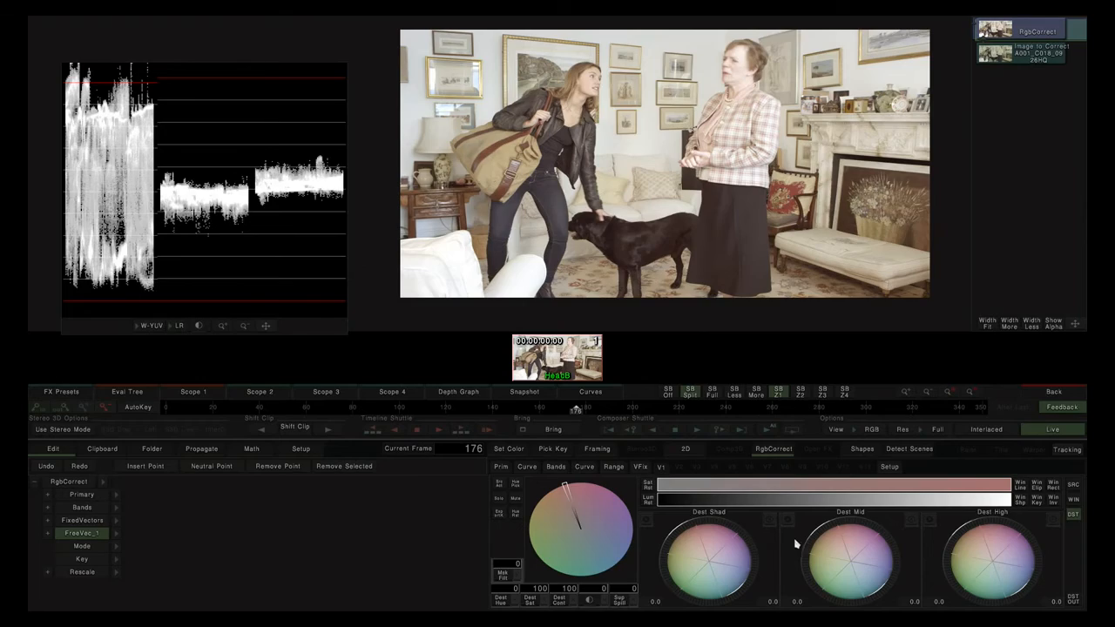
pyautogui.moveTo(842, 532); pyautogui.dragTo(835, 529)
pyautogui.moveTo(727, 539); pyautogui.dragTo(846, 515)
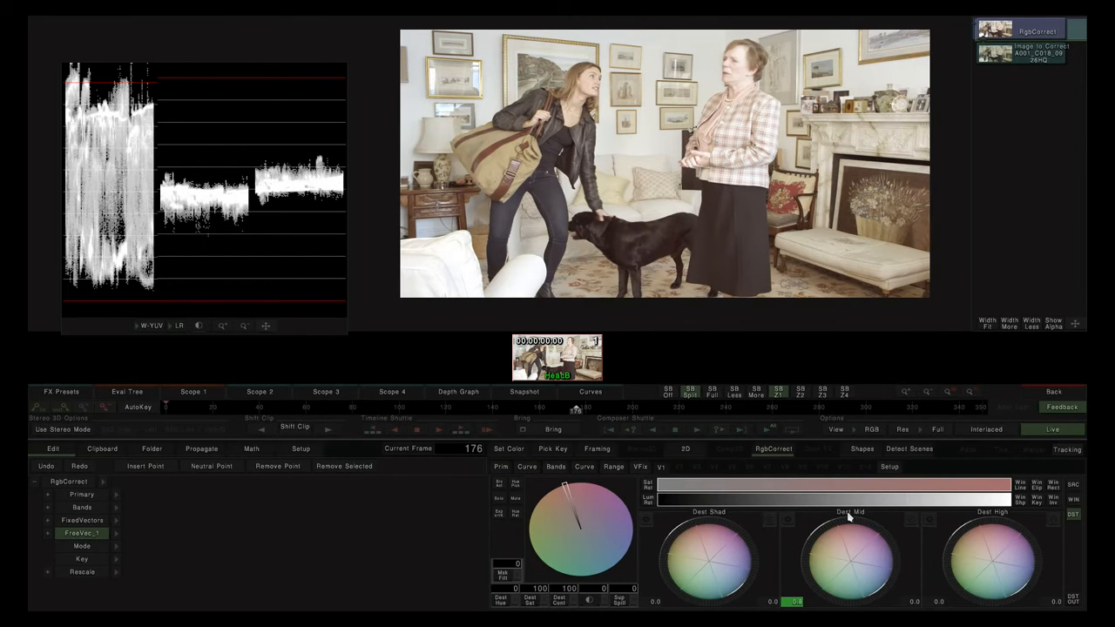
# Try the line and rectangle windows on V1, choose the ellipse window, and lower the Dest Mid level inside it to -24.5
pyautogui.click(1021, 487)
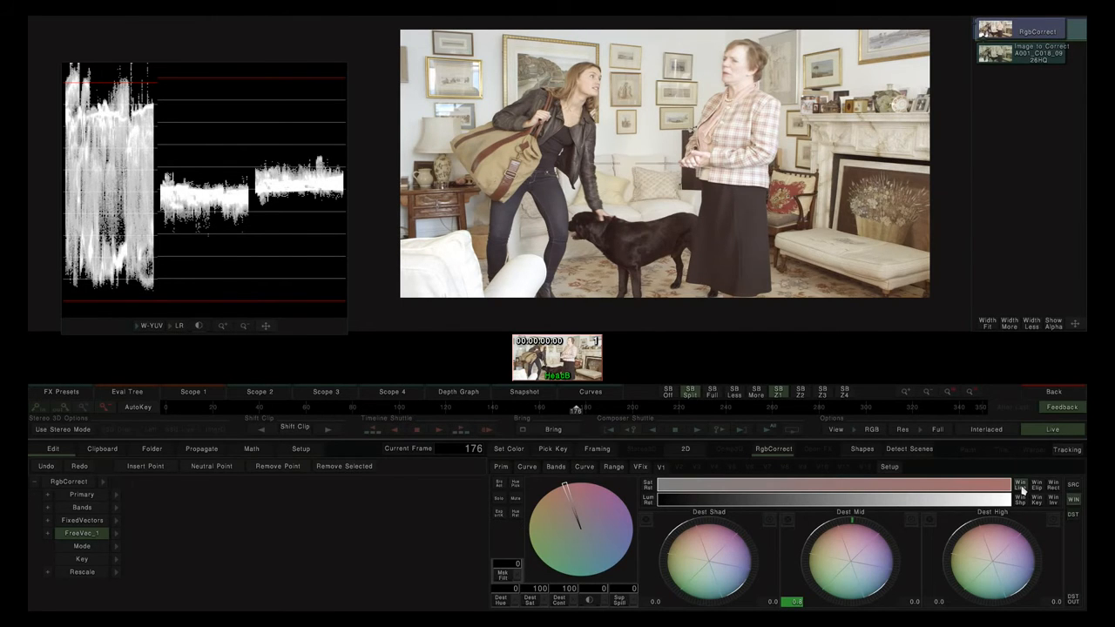
pyautogui.click(1041, 489)
pyautogui.click(1053, 488)
pyautogui.click(1038, 488)
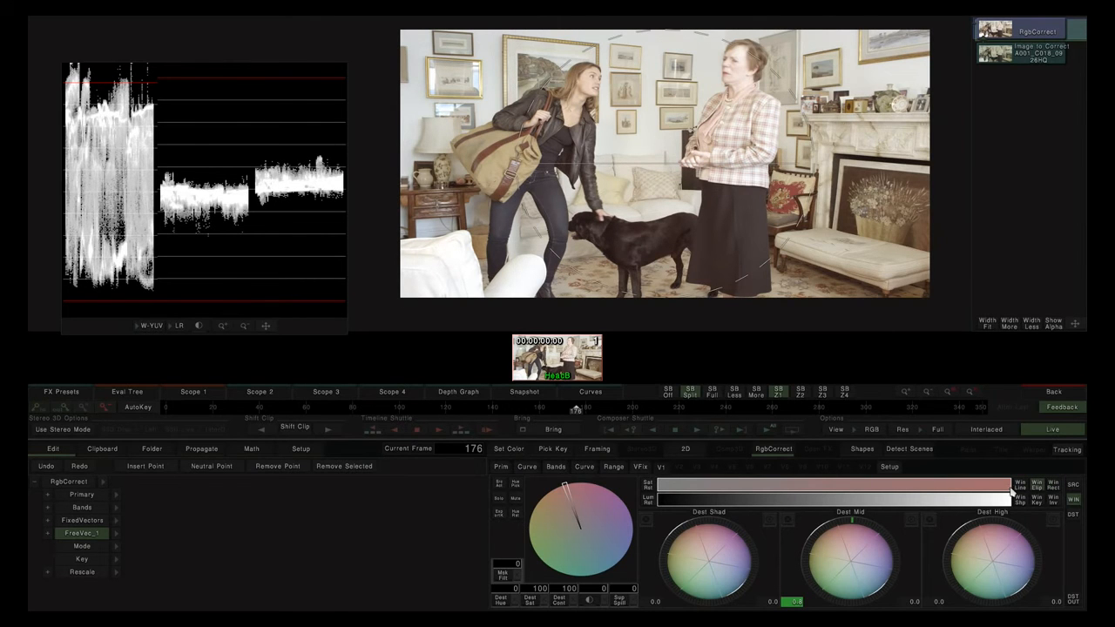
pyautogui.moveTo(861, 524); pyautogui.dragTo(690, 509)
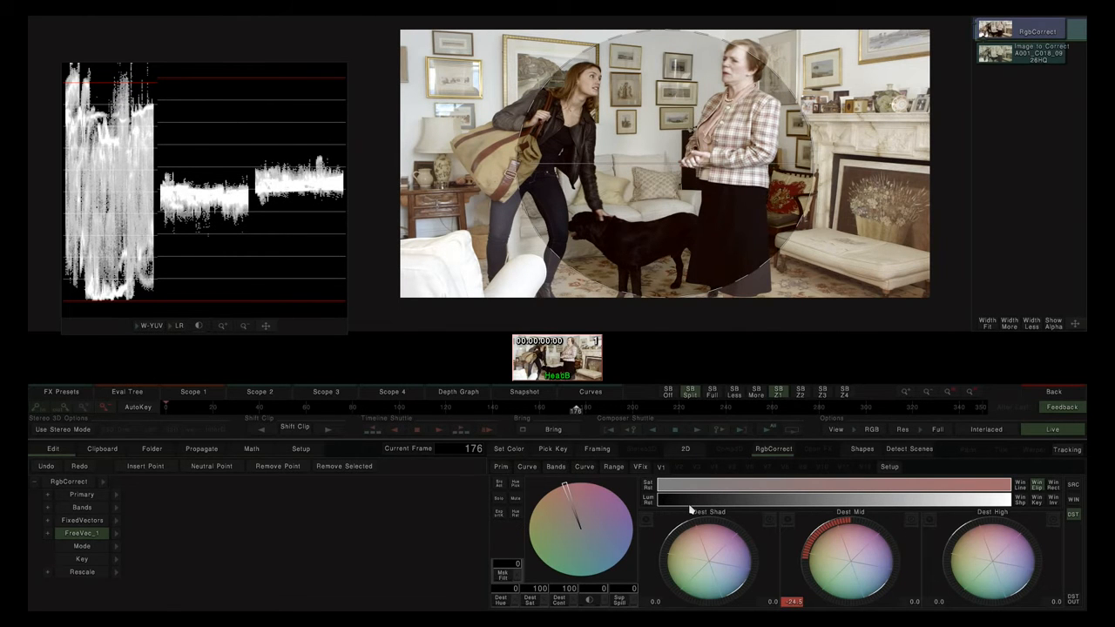
# Tint the midtones outside the ellipse strongly orange with the DST OUT controls, and compare the inside and outside settings
pyautogui.click(1073, 600)
pyautogui.click(1073, 601)
pyautogui.click(1073, 601)
pyautogui.click(1073, 601)
pyautogui.click(1073, 601)
pyautogui.moveTo(851, 564); pyautogui.dragTo(646, 448)
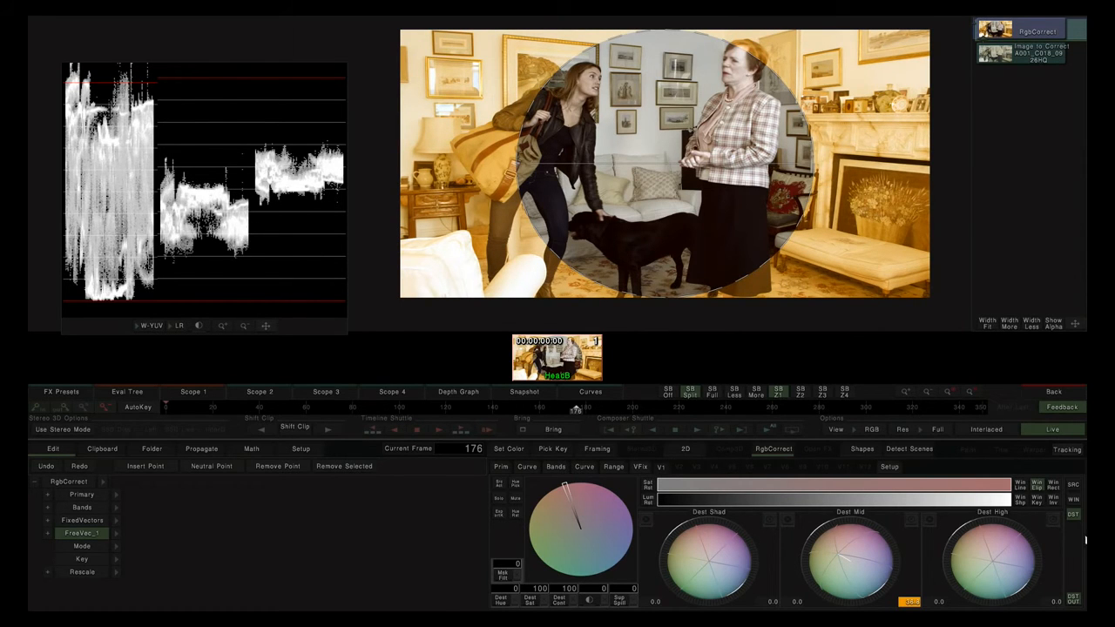
pyautogui.click(1075, 602)
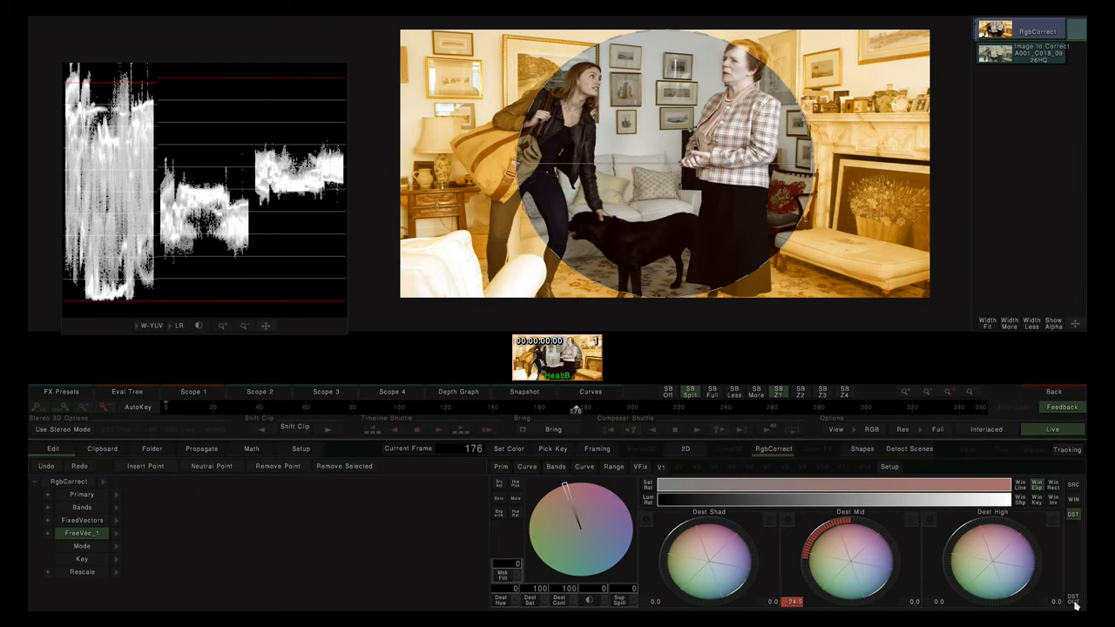
pyautogui.click(1074, 602)
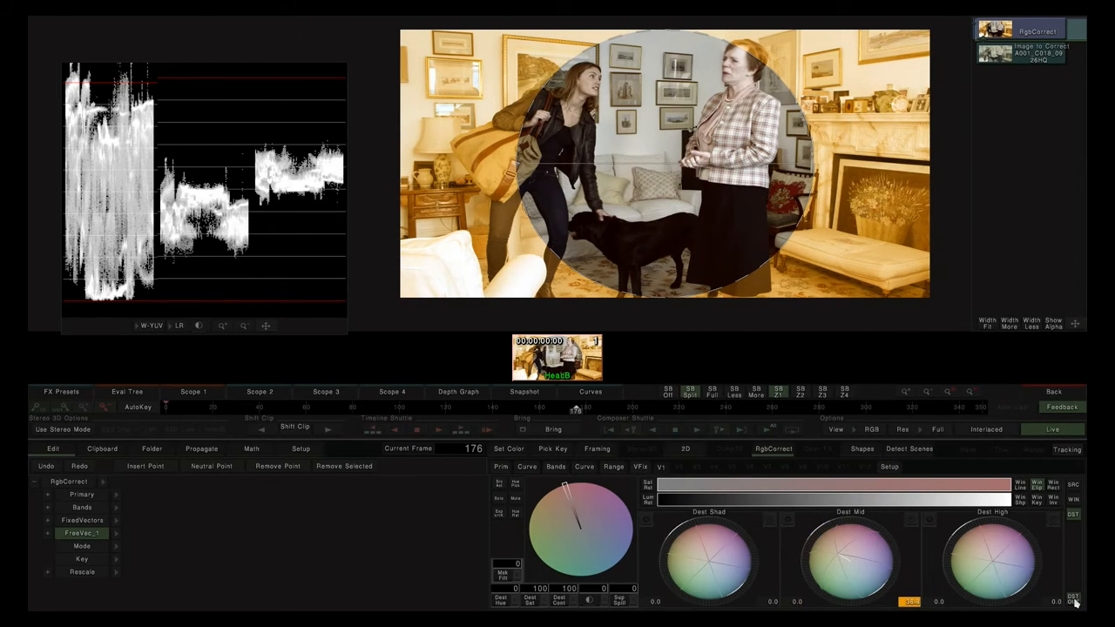
pyautogui.click(1075, 603)
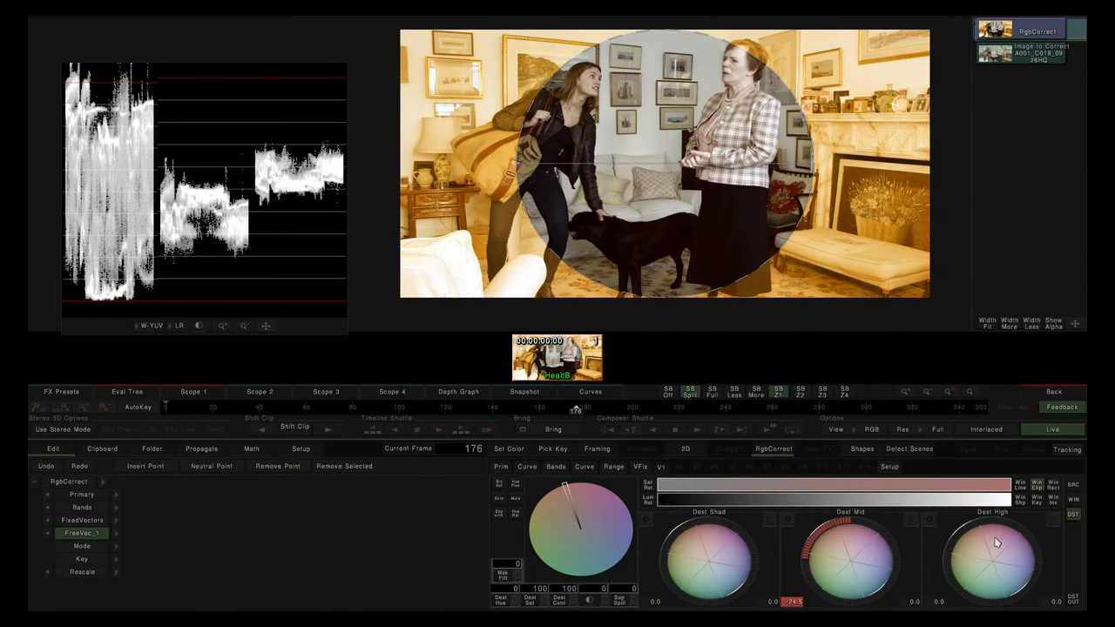
# Spread the ellipse window's soft edge beyond the frame, and toggle the window inversion on and off to compare both results
pyautogui.moveTo(729, 96); pyautogui.dragTo(991, 59)
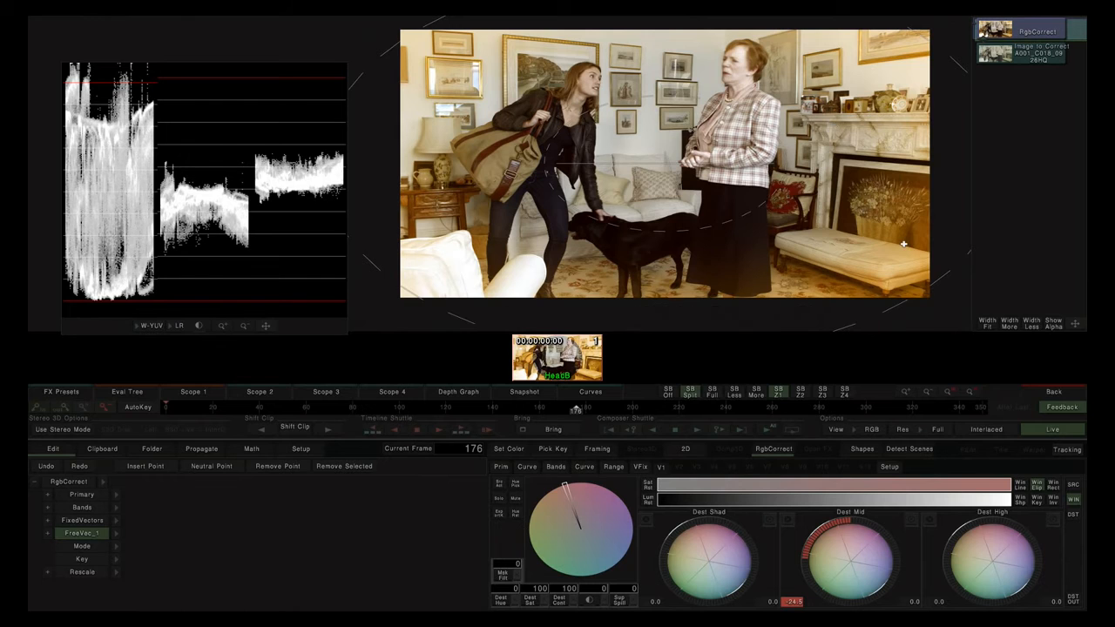
pyautogui.click(1052, 502)
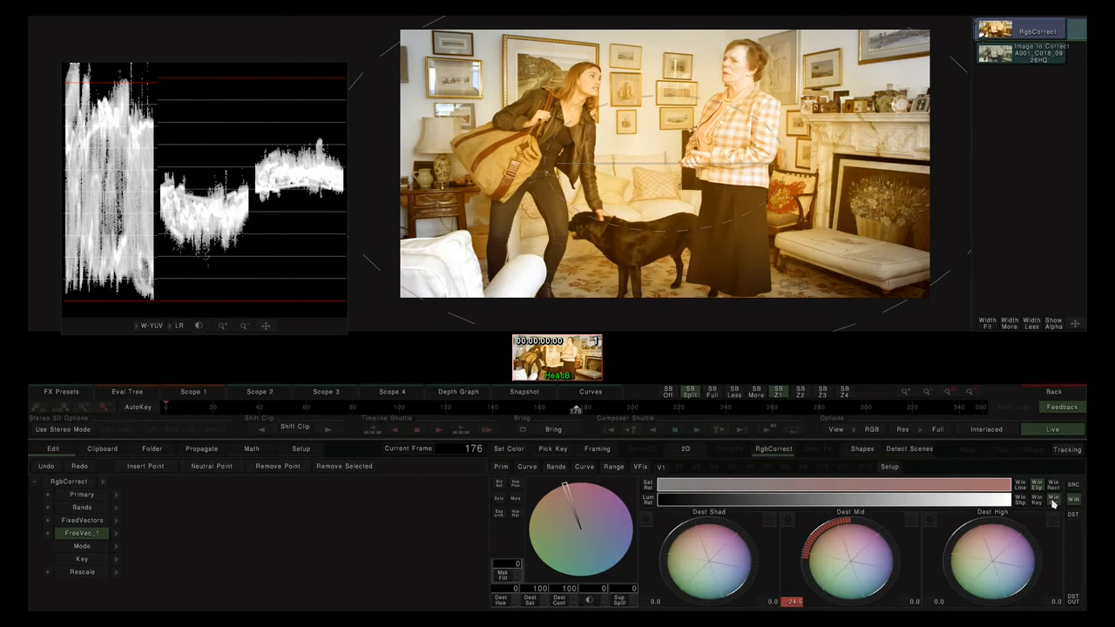
pyautogui.click(1054, 505)
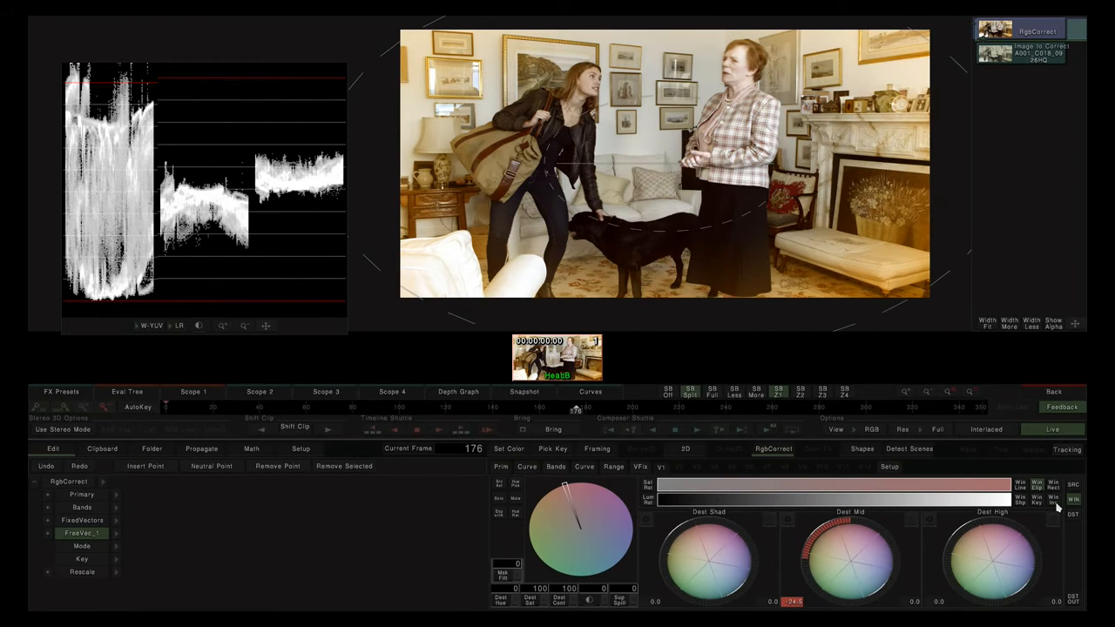
pyautogui.click(1056, 505)
pyautogui.click(1056, 505)
# Switch the V1 window to a custom shape and draw a smooth five-point shape around the sofa and the plaid jacket
pyautogui.click(1024, 503)
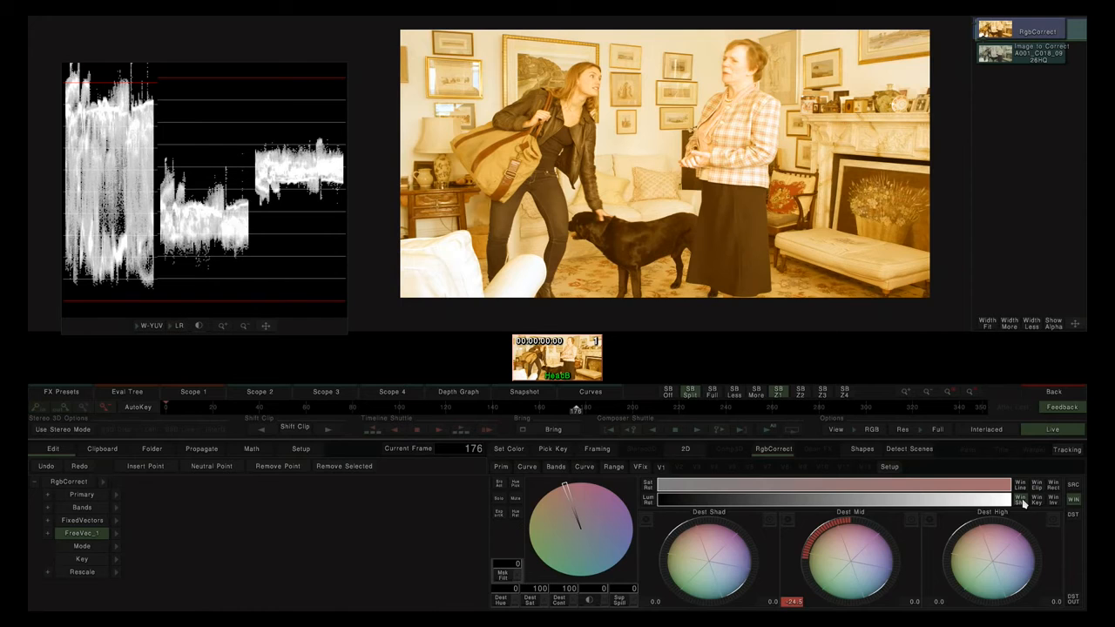
pyautogui.click(861, 450)
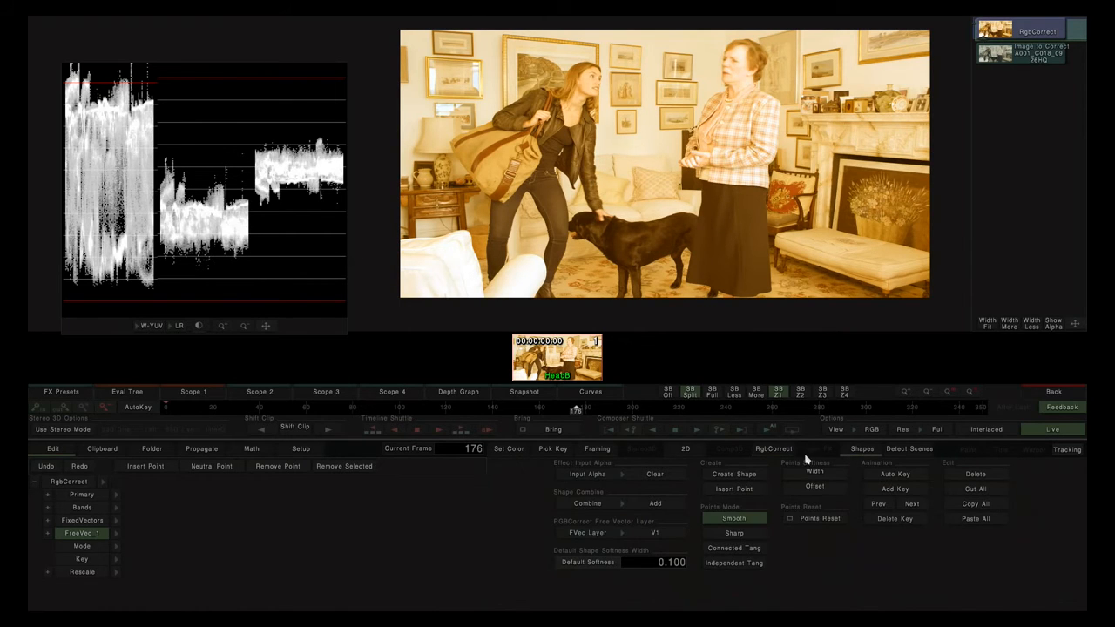
pyautogui.click(736, 477)
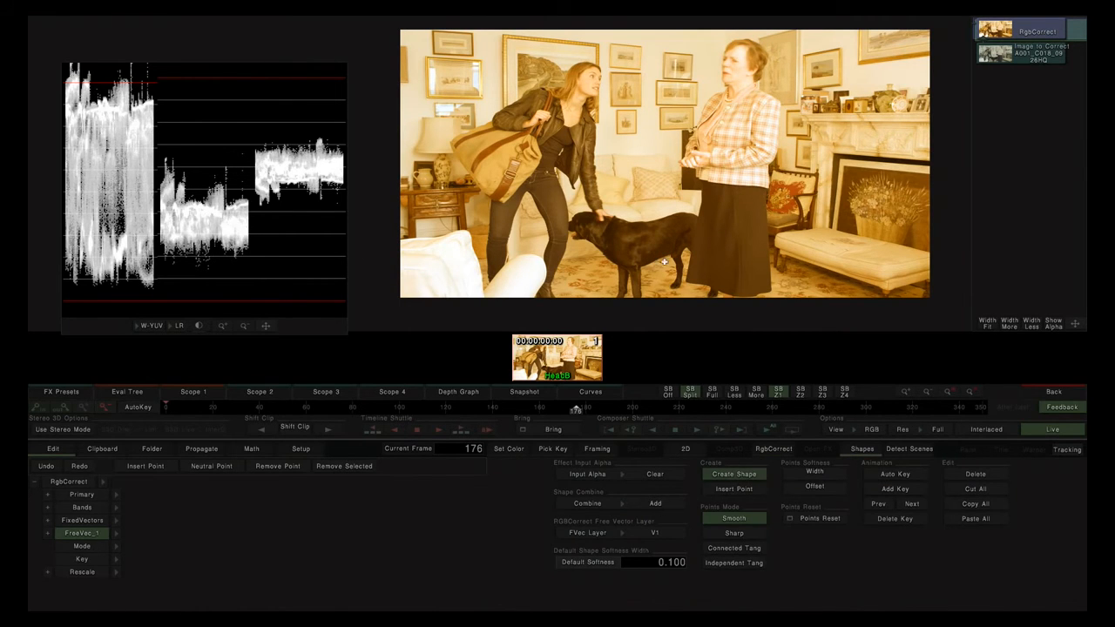
pyautogui.click(643, 67)
pyautogui.click(576, 177)
pyautogui.click(737, 226)
pyautogui.click(765, 114)
pyautogui.click(712, 78)
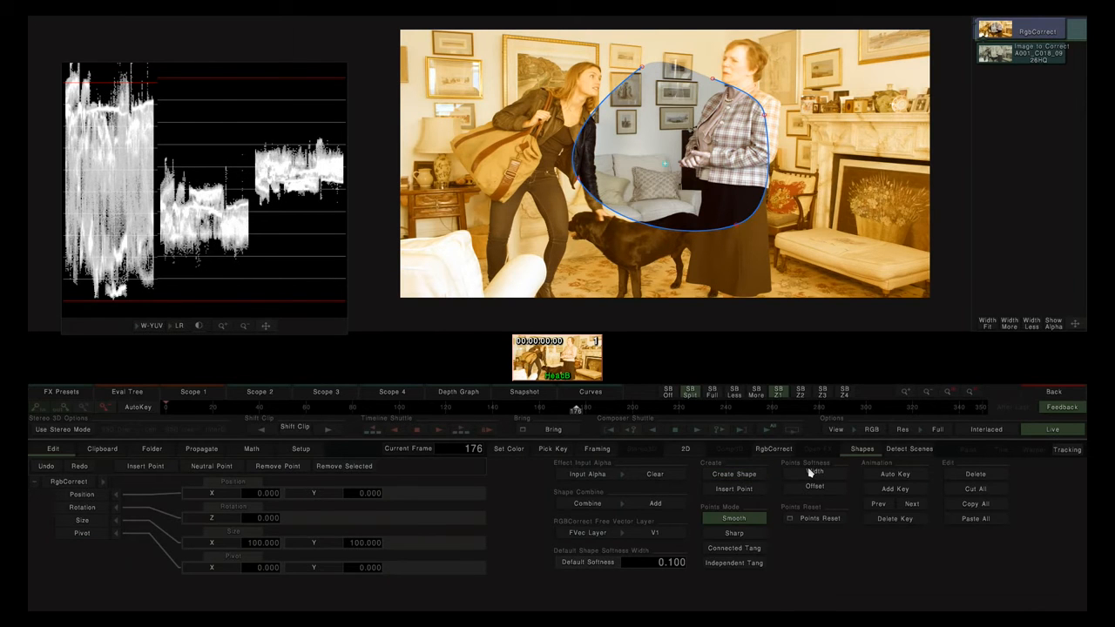
# Widen the softness of the shape's points, and clear the FreeVec_1 correction together with its window
pyautogui.moveTo(810, 471); pyautogui.dragTo(911, 473)
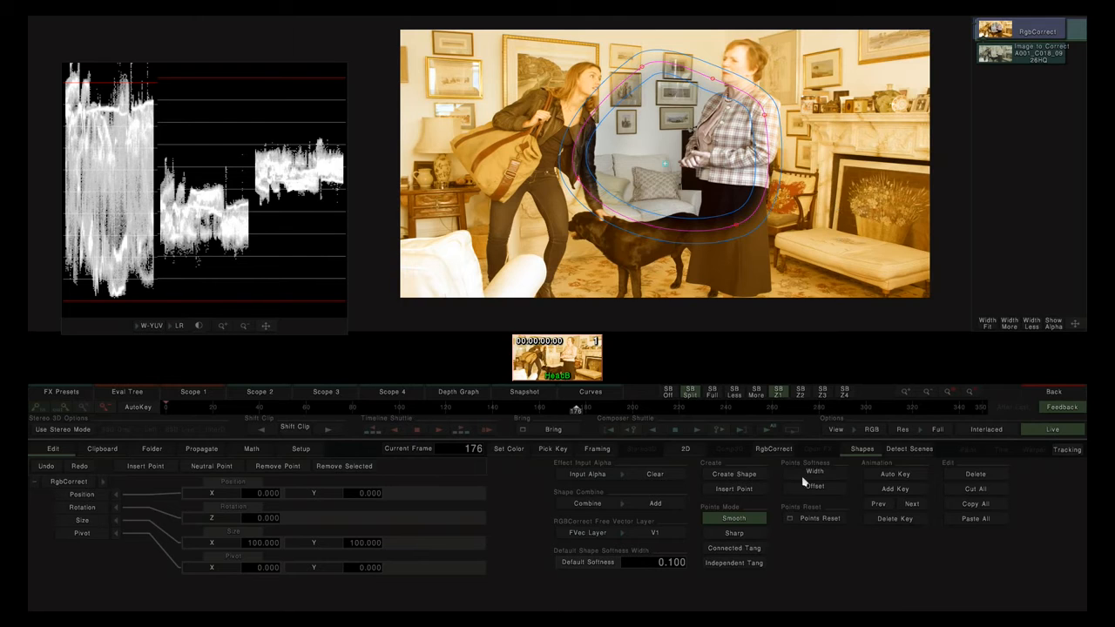
pyautogui.click(774, 448)
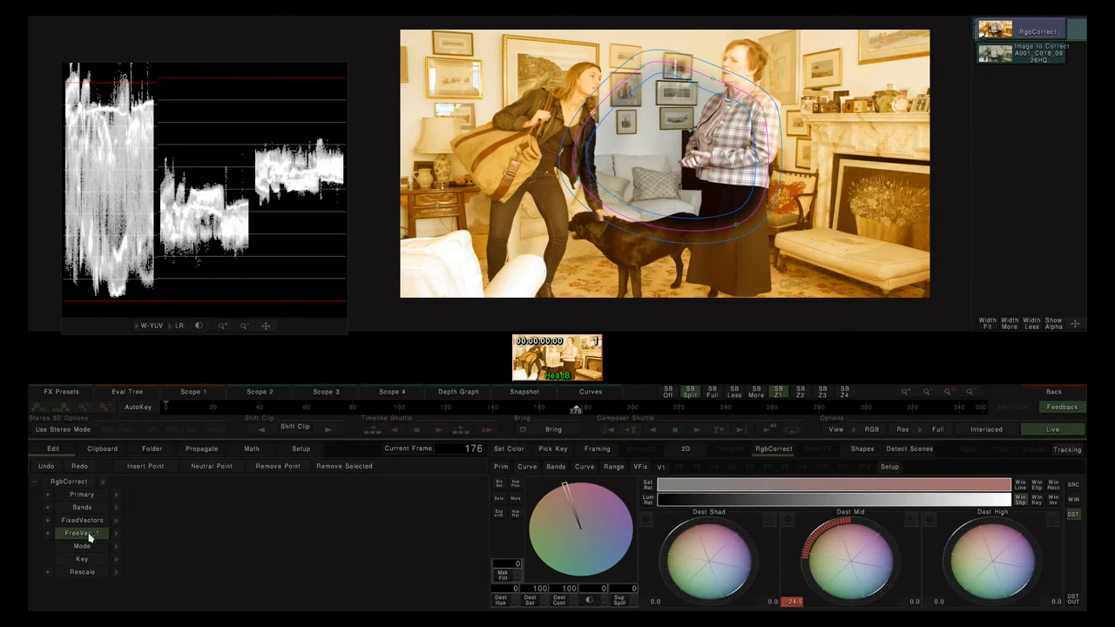
pyautogui.press('BackSpace')
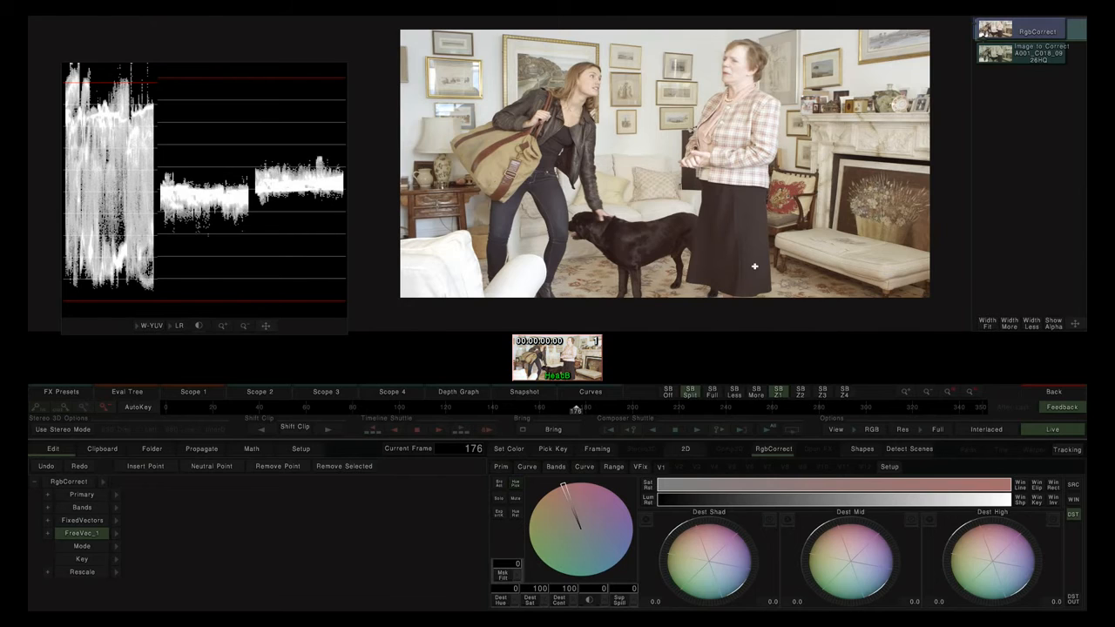
# Activate V1's source selection with Solo, inspect its matte in the Alpha view, and return the view to RGB
pyautogui.click(501, 487)
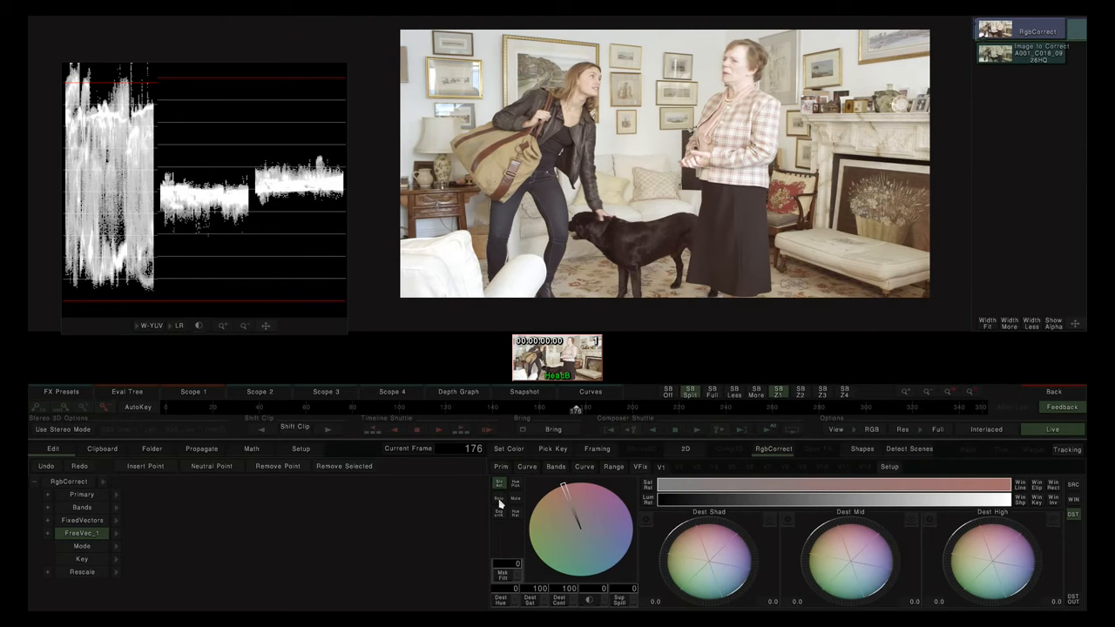
pyautogui.click(500, 502)
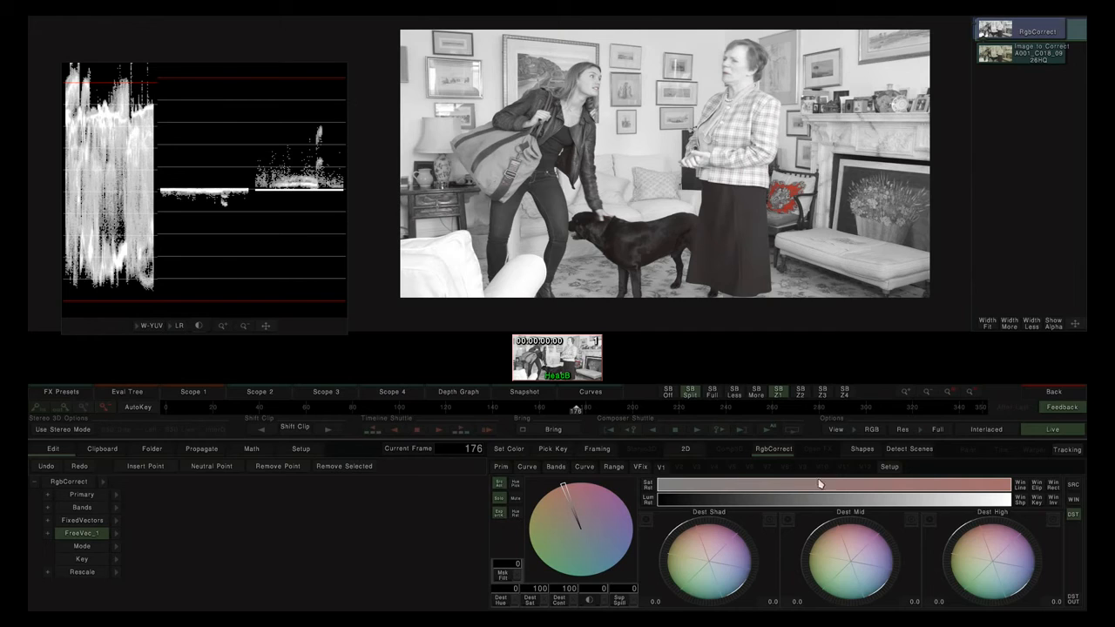
pyautogui.click(870, 429)
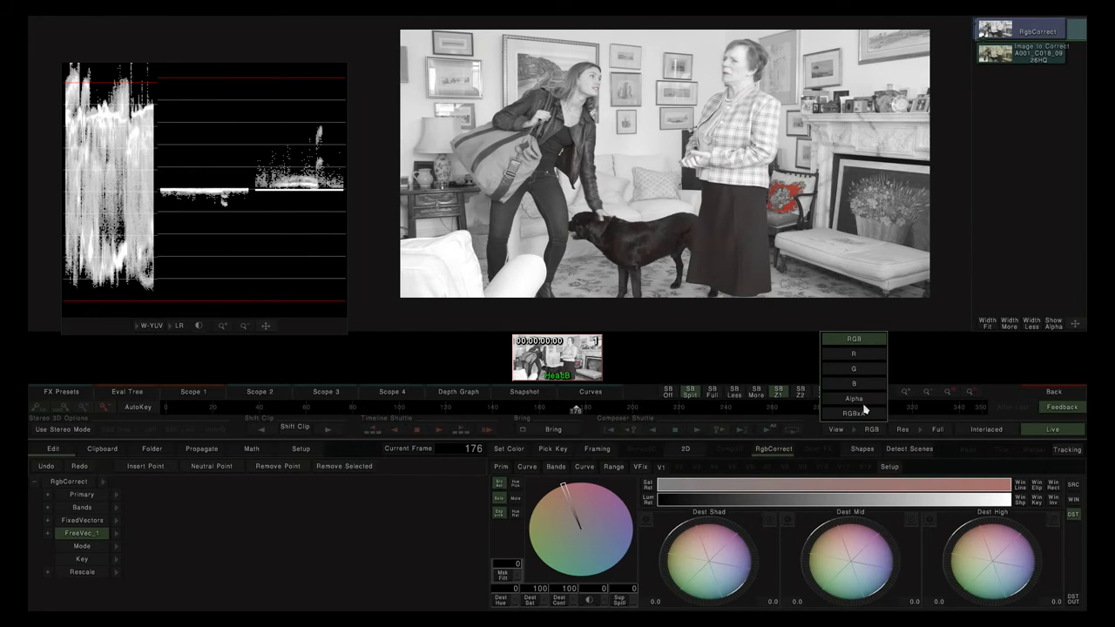
pyautogui.click(862, 400)
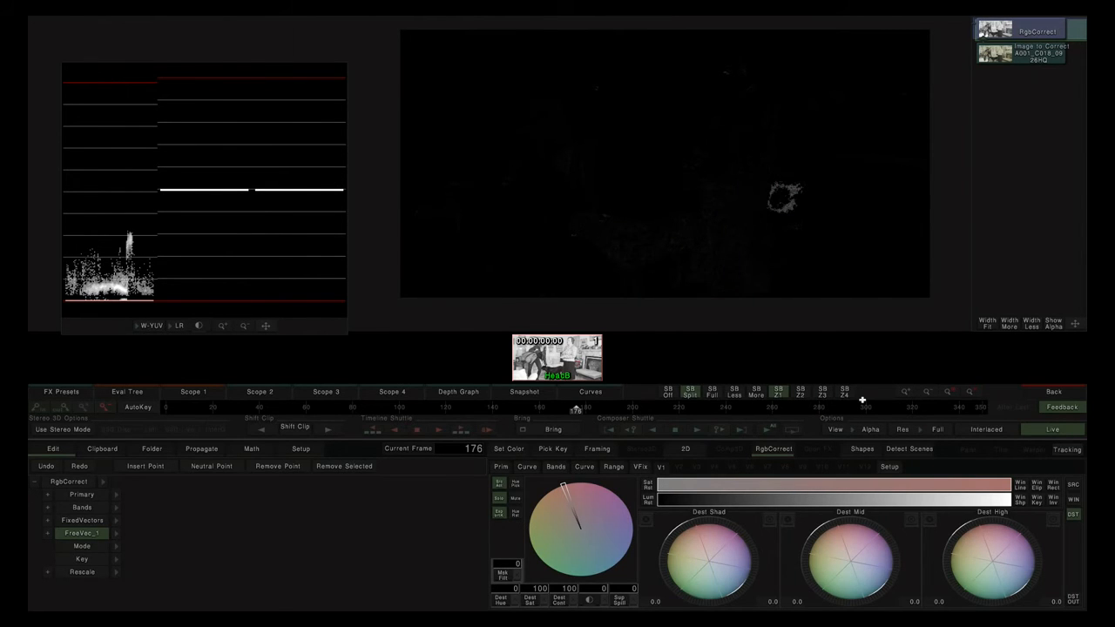
pyautogui.click(870, 429)
pyautogui.click(854, 341)
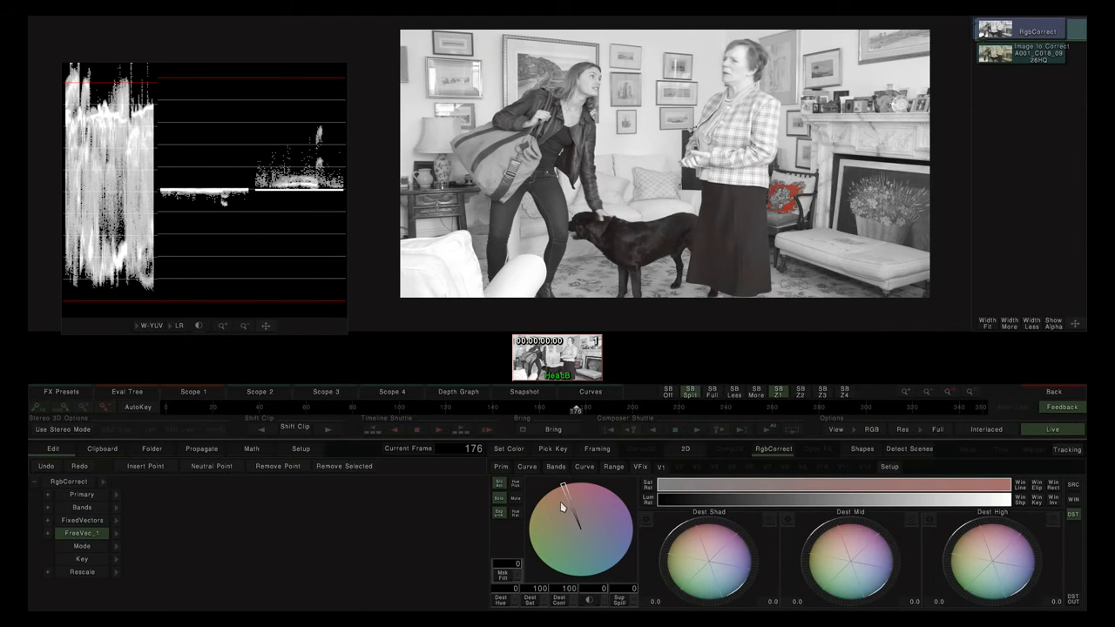
# Rotate V1's source hue selection toward magenta, and reset it by picking the hue from the red cushion on the chair
pyautogui.moveTo(562, 487)
pyautogui.mouseDown()
pyautogui.moveTo(530, 523)
pyautogui.moveTo(554, 499)
pyautogui.moveTo(592, 490)
pyautogui.mouseUp()
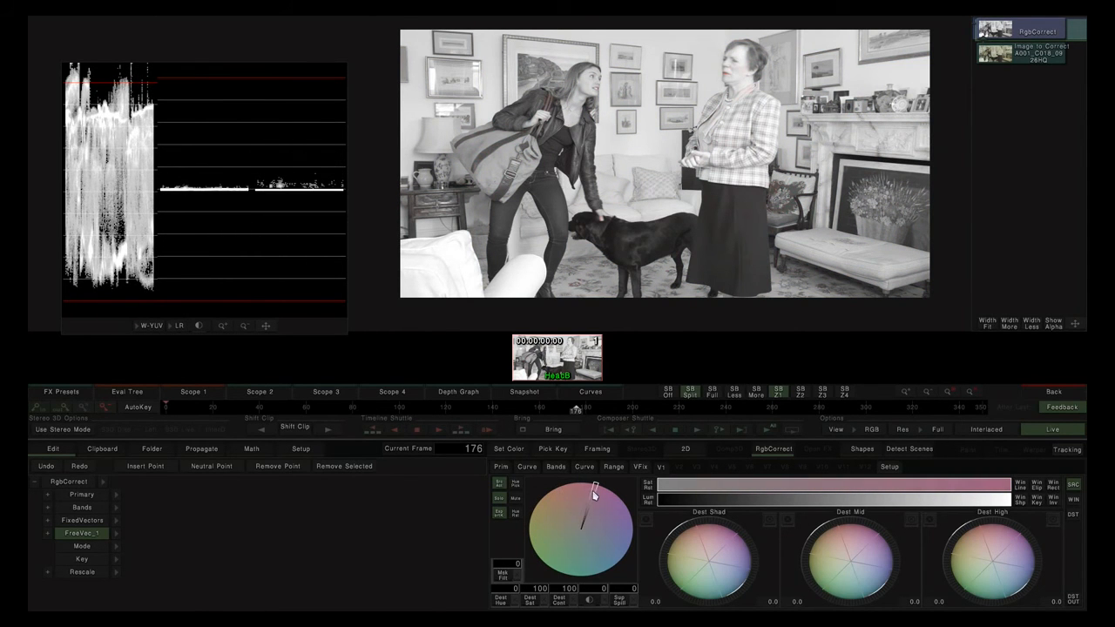
pyautogui.click(515, 486)
pyautogui.click(789, 189)
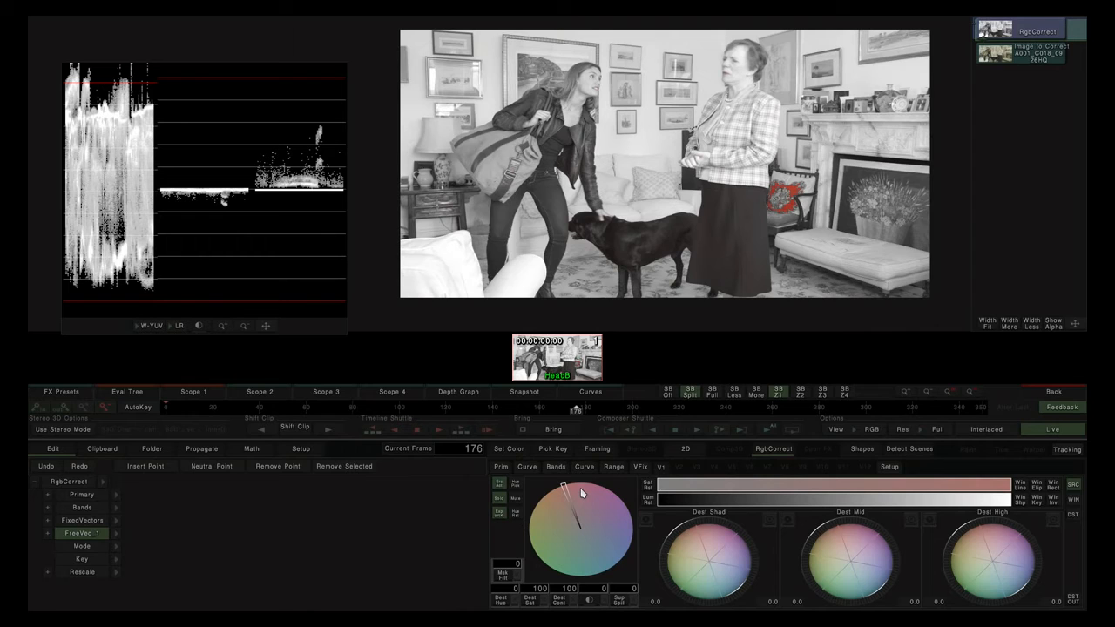
# Widen the range of V1's source hue vector around red, and spread its soft falloff on both sides of the color wheel
pyautogui.moveTo(570, 488)
pyautogui.mouseDown()
pyautogui.moveTo(590, 489)
pyautogui.moveTo(575, 492)
pyautogui.mouseUp()
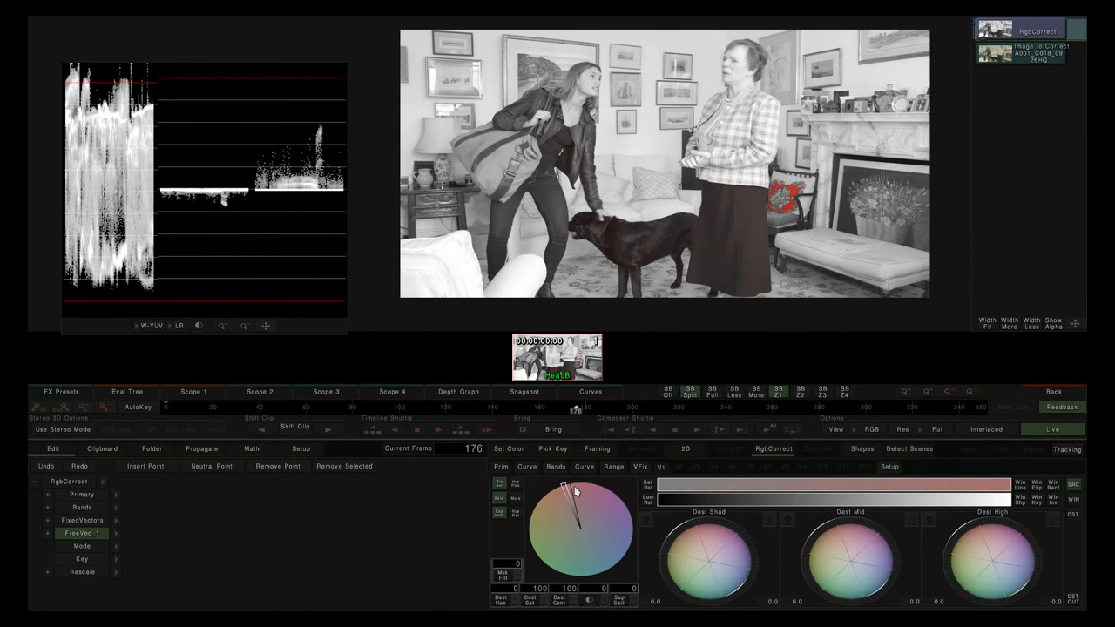
pyautogui.moveTo(573, 486); pyautogui.dragTo(515, 534)
pyautogui.moveTo(620, 526); pyautogui.dragTo(614, 508)
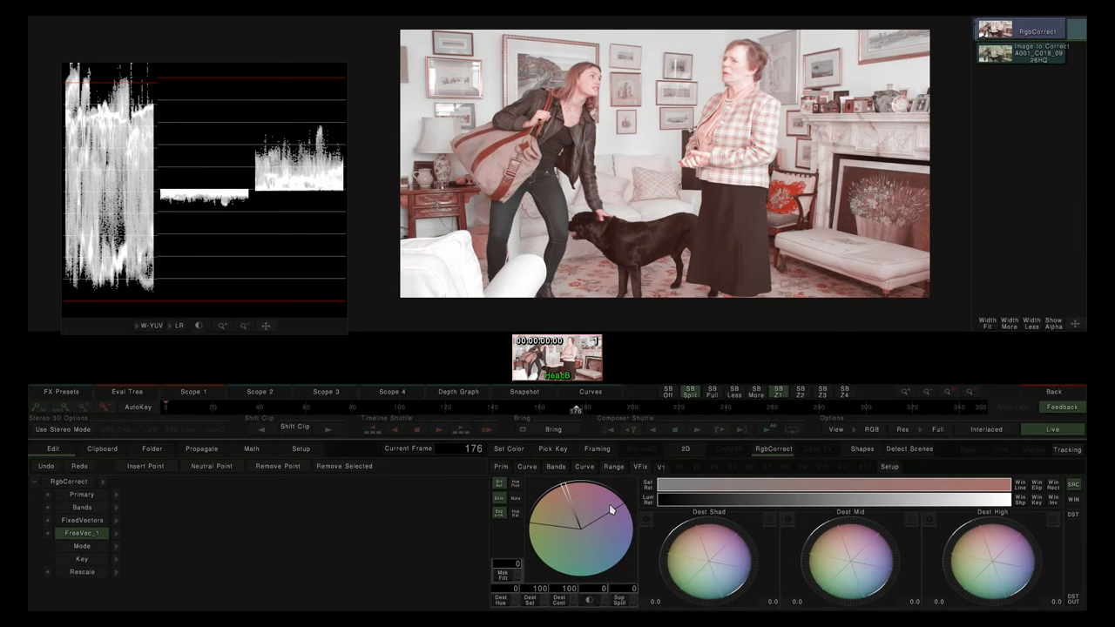
pyautogui.moveTo(564, 495)
pyautogui.mouseDown()
pyautogui.moveTo(596, 486)
pyautogui.moveTo(572, 493)
pyautogui.moveTo(583, 488)
pyautogui.mouseUp()
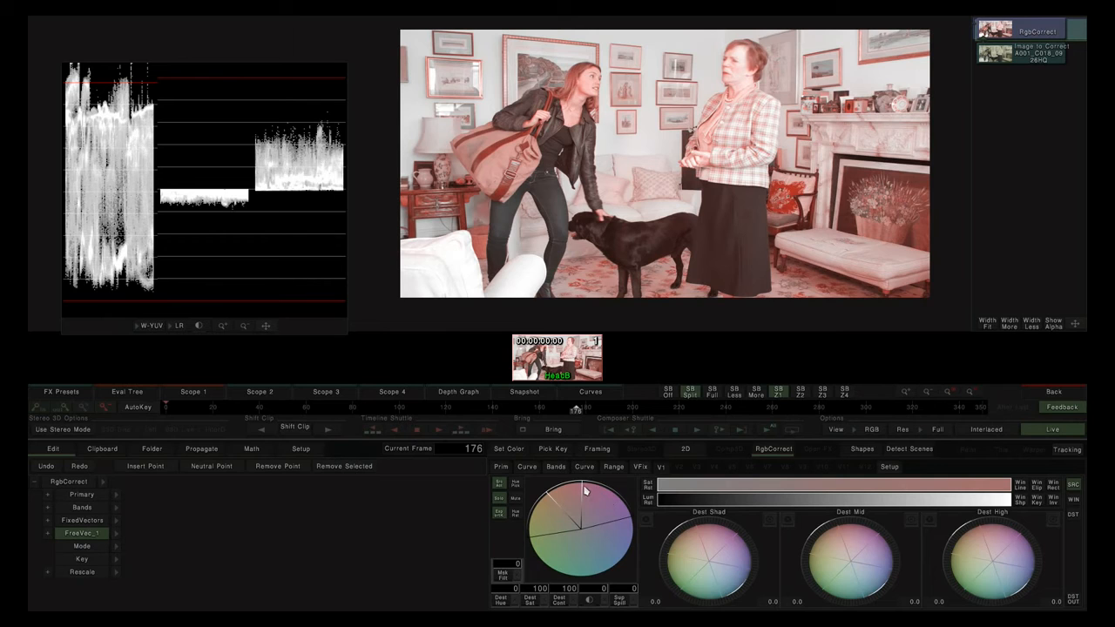
pyautogui.moveTo(596, 520); pyautogui.dragTo(634, 522)
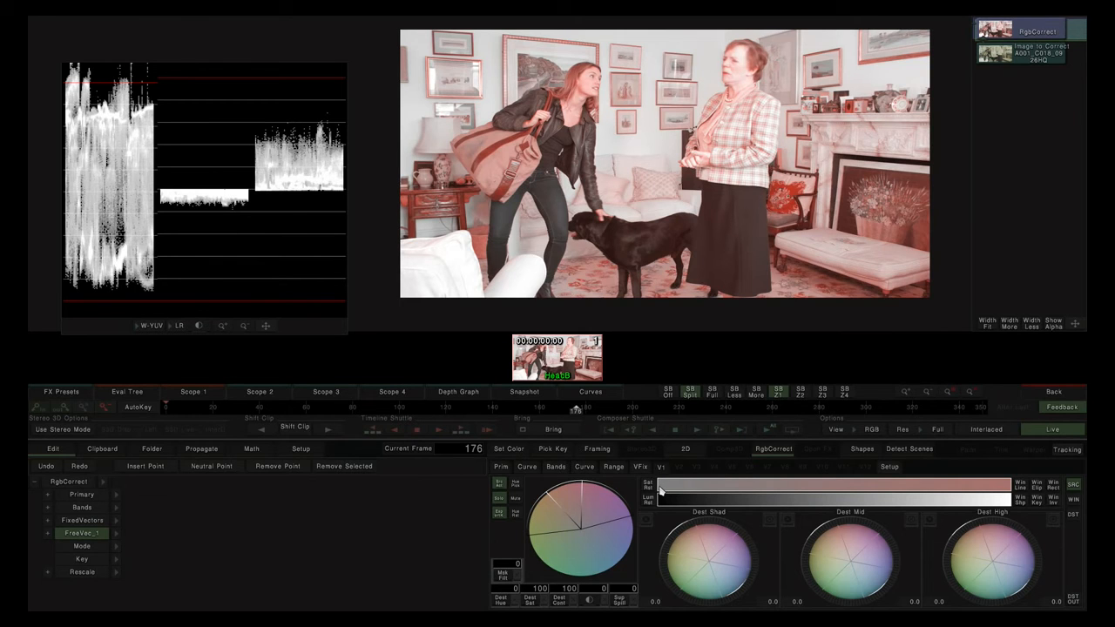
# Try raising the lower limit of V1's saturation range and softening its ramp, and restore the full saturation range
pyautogui.moveTo(661, 490); pyautogui.dragTo(754, 492)
pyautogui.moveTo(750, 492)
pyautogui.mouseDown()
pyautogui.moveTo(672, 492)
pyautogui.moveTo(751, 492)
pyautogui.mouseUp()
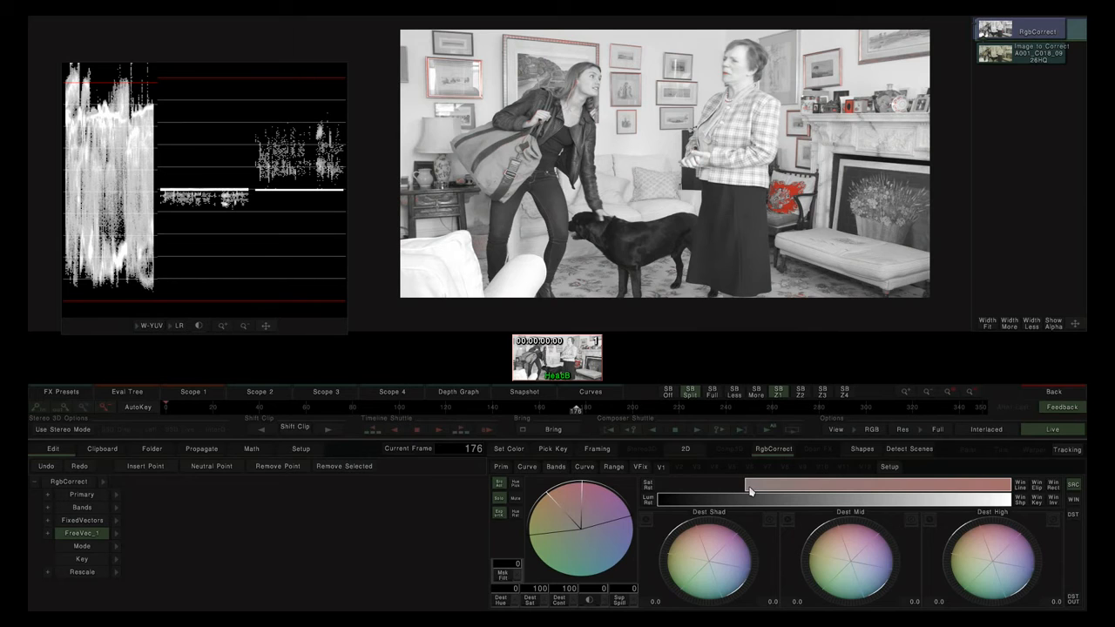
pyautogui.moveTo(751, 492)
pyautogui.mouseDown()
pyautogui.moveTo(676, 491)
pyautogui.moveTo(737, 489)
pyautogui.mouseUp()
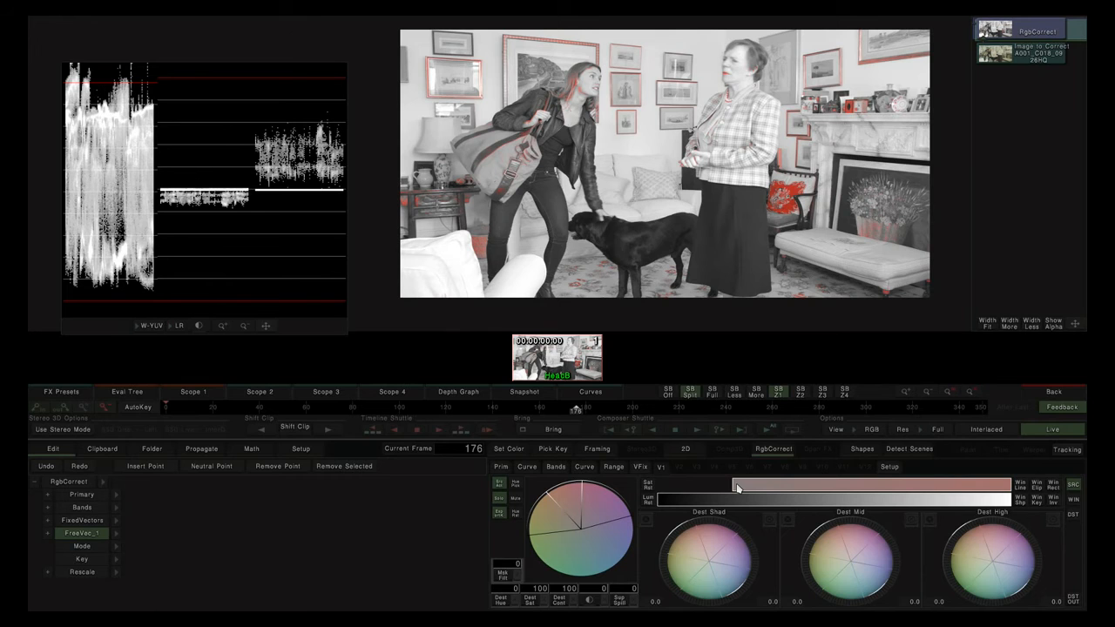
pyautogui.moveTo(737, 489); pyautogui.dragTo(788, 483)
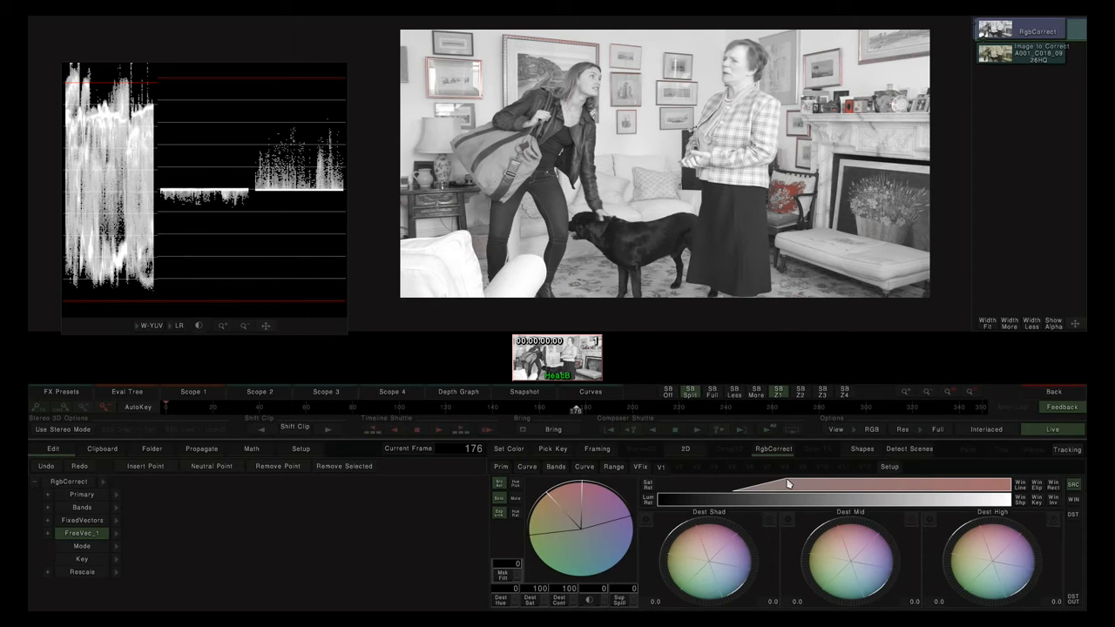
pyautogui.moveTo(788, 484); pyautogui.dragTo(657, 485)
pyautogui.moveTo(1006, 490); pyautogui.dragTo(1035, 490)
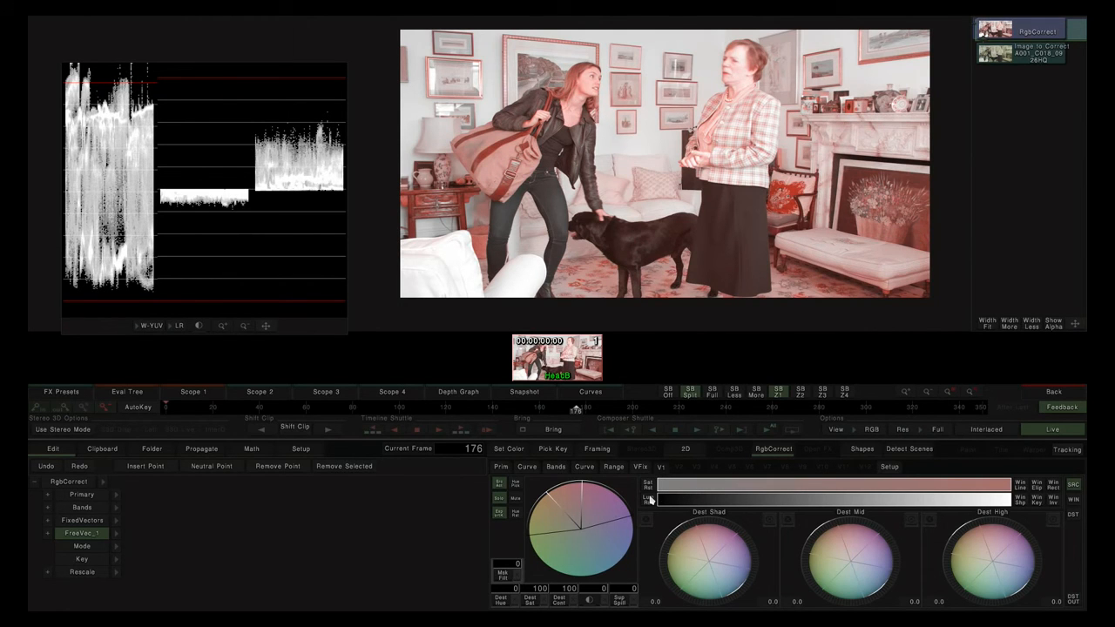
# Limit V1's luminance range to exclude the brightest tones, and raise the lower limit of its saturation range
pyautogui.moveTo(666, 503)
pyautogui.mouseDown()
pyautogui.moveTo(871, 501)
pyautogui.moveTo(671, 506)
pyautogui.mouseUp()
pyautogui.moveTo(979, 503); pyautogui.dragTo(833, 500)
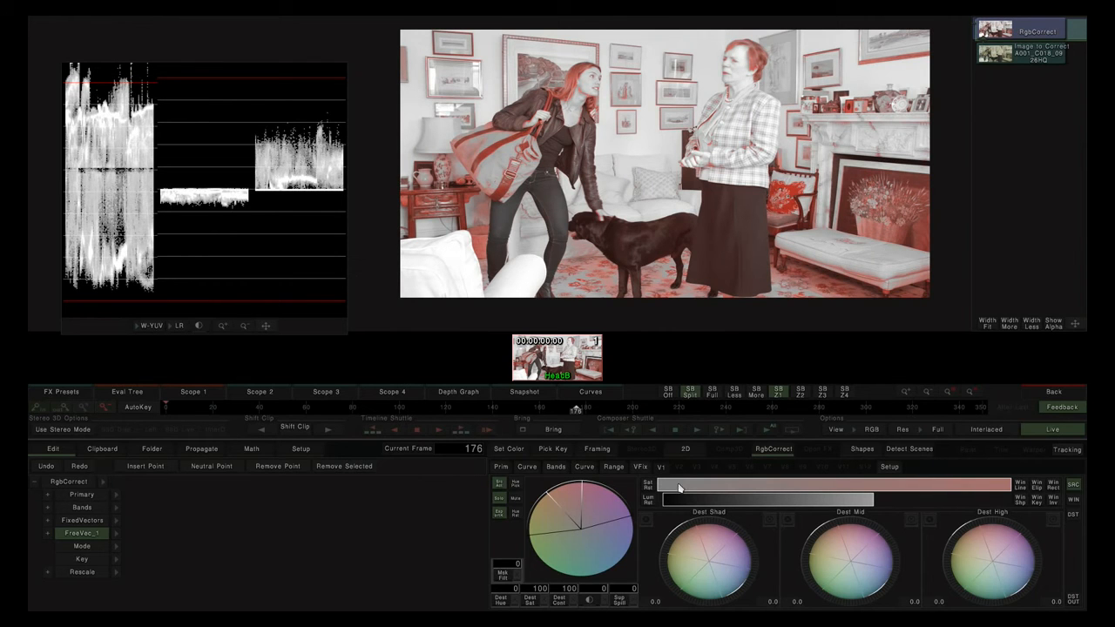
pyautogui.moveTo(679, 491); pyautogui.dragTo(752, 487)
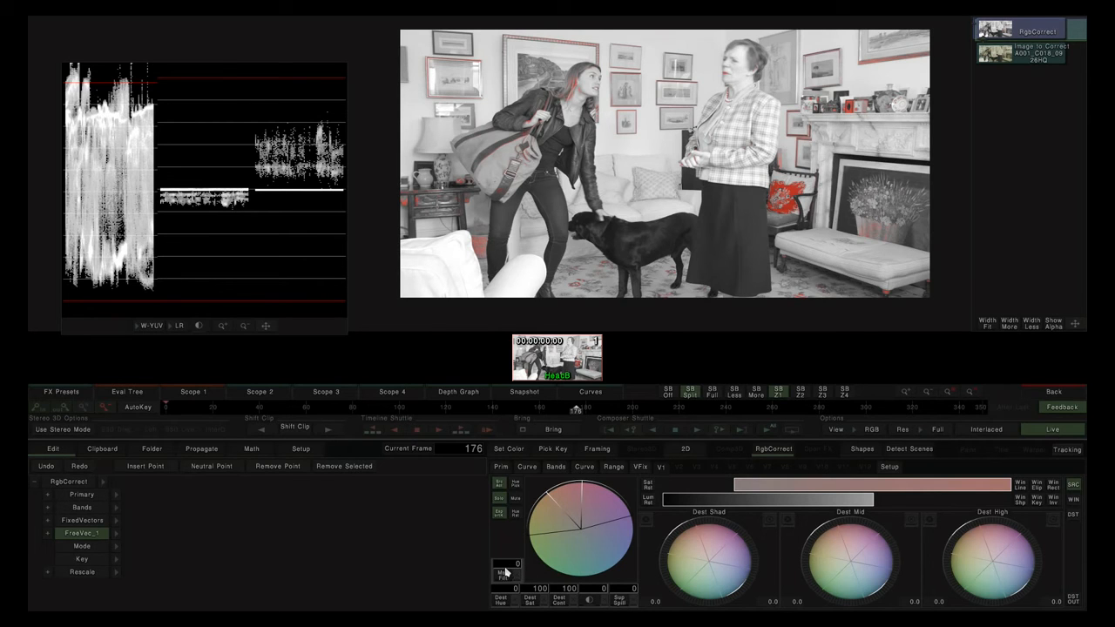
# Set V1's mask filter to 26 while viewing the matte in Alpha, and return the view to RGB
pyautogui.click(872, 430)
pyautogui.click(858, 400)
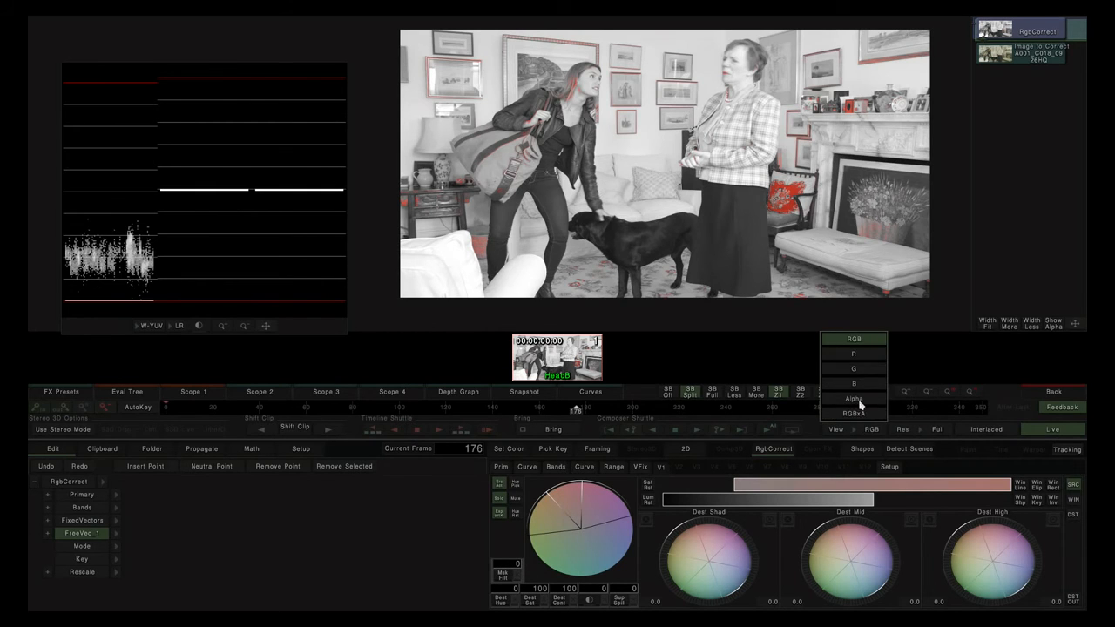
pyautogui.moveTo(516, 575); pyautogui.dragTo(688, 568)
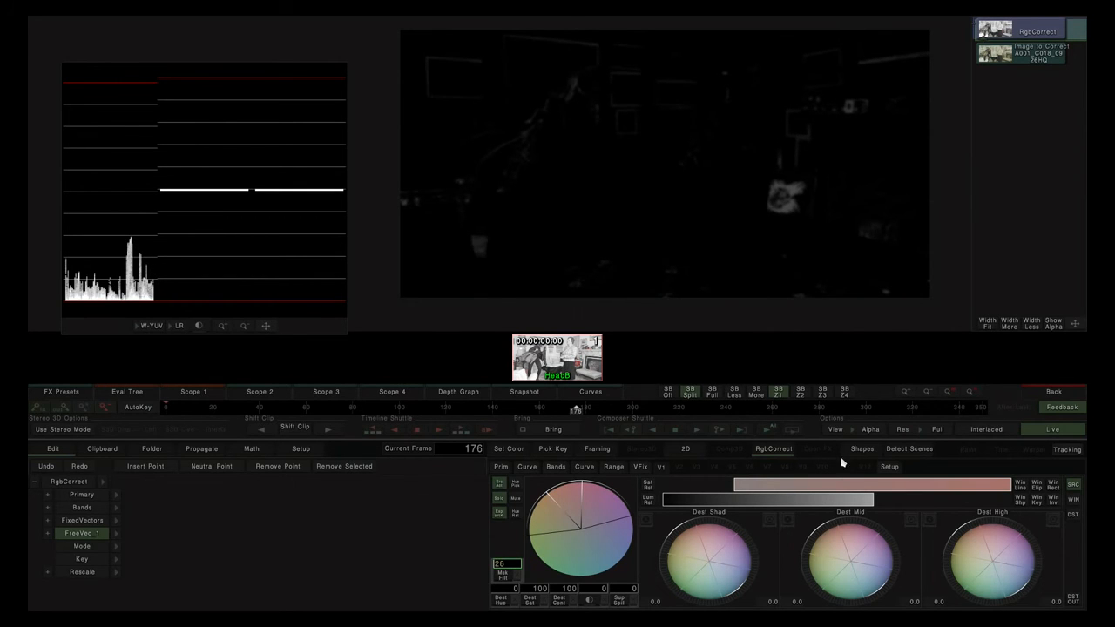
pyautogui.click(860, 431)
pyautogui.click(856, 339)
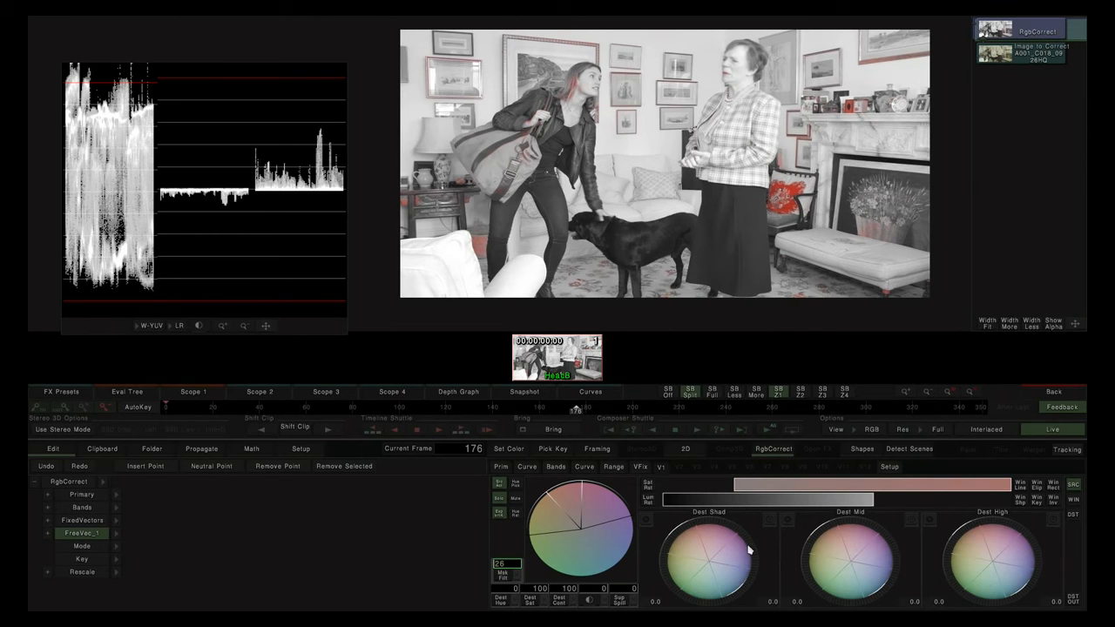
# Turn off Solo and shift V1's Dest Mid color toward orange to recolor the selected red cushion
pyautogui.click(500, 500)
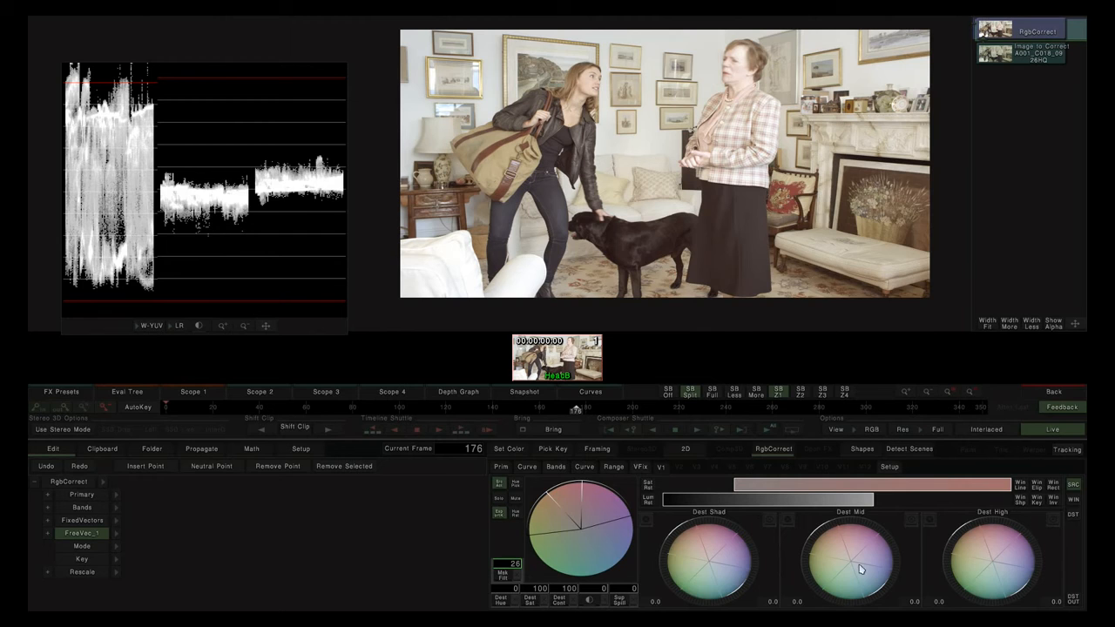
pyautogui.moveTo(854, 568); pyautogui.dragTo(798, 544)
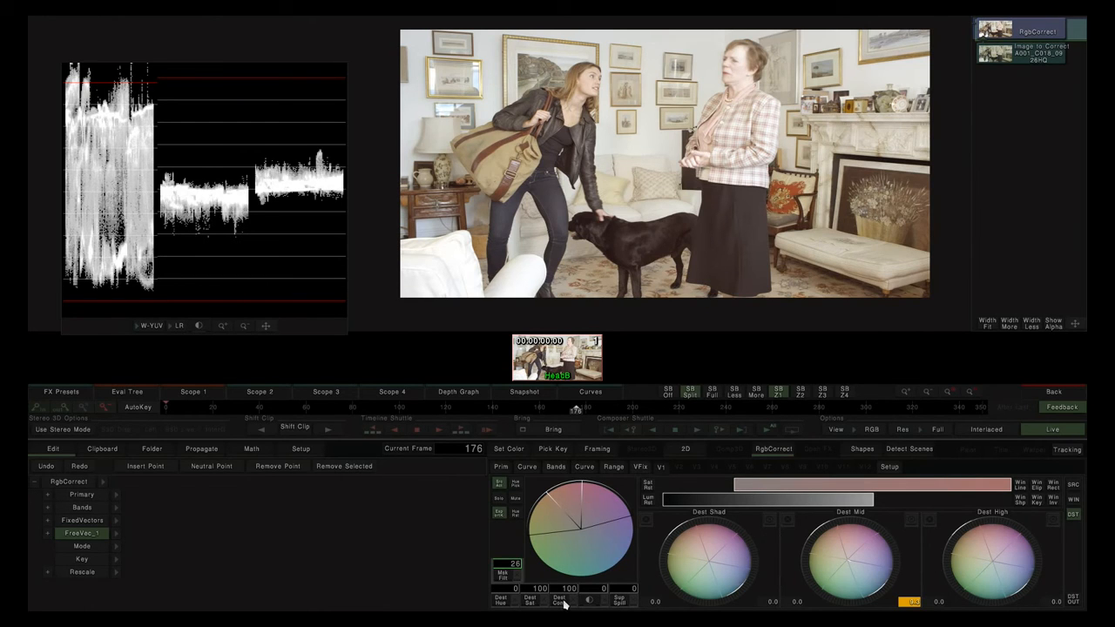
pyautogui.moveTo(849, 561); pyautogui.dragTo(778, 504)
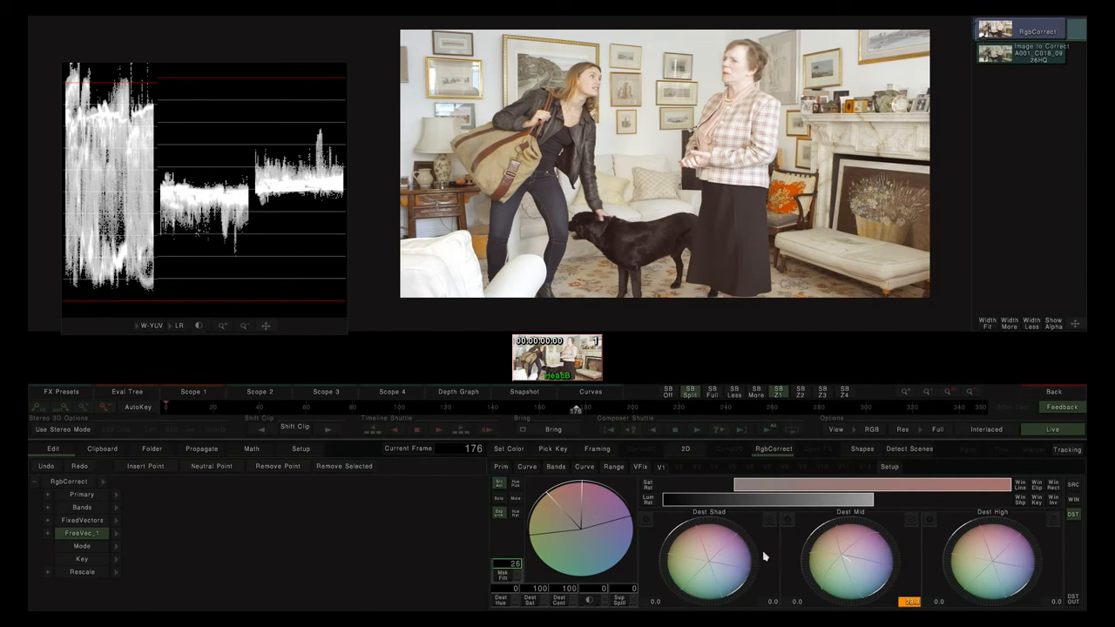
# Try restricting V1's correction with an ellipse window moved toward the orange cushion
pyautogui.click(1035, 487)
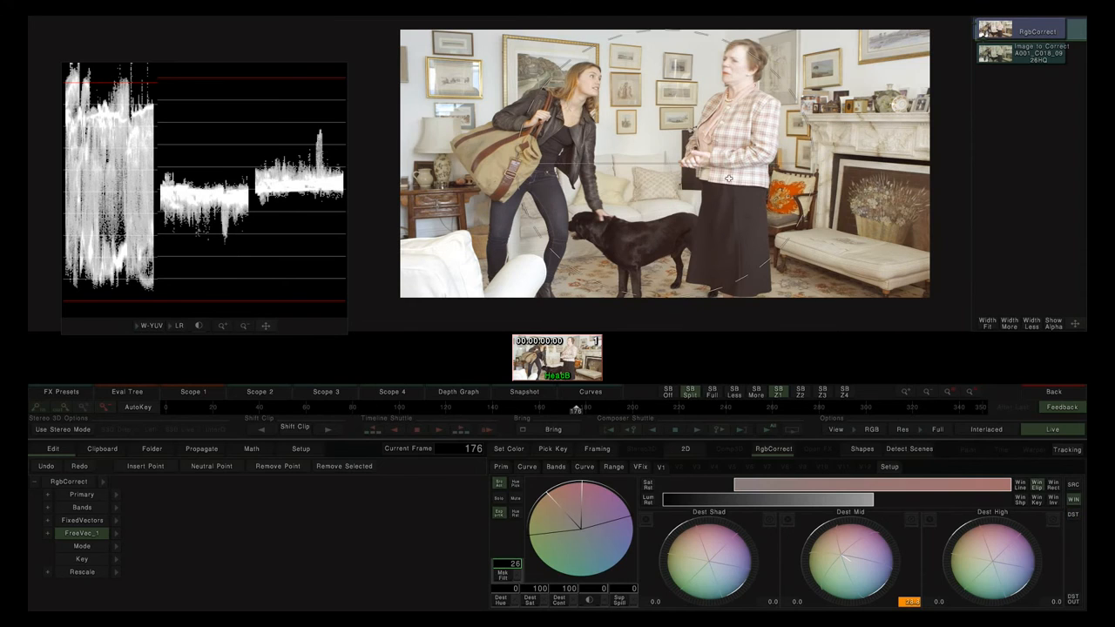
pyautogui.scroll(2, 774, 189)
pyautogui.moveTo(745, 232); pyautogui.dragTo(796, 248)
pyautogui.scroll(-2, 801, 243)
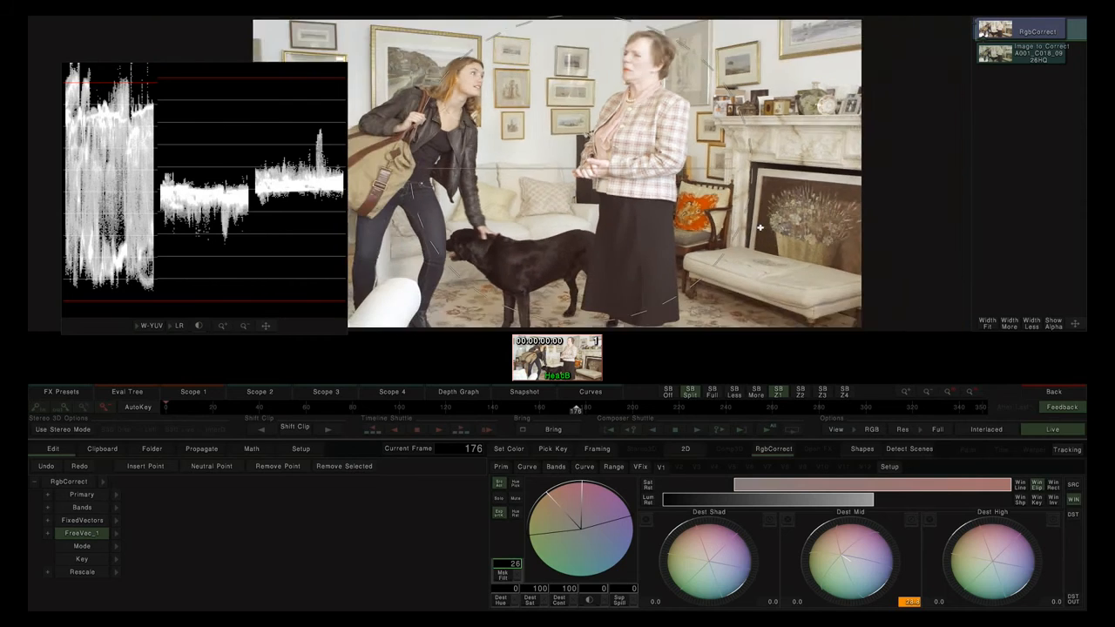
pyautogui.moveTo(630, 203); pyautogui.dragTo(733, 202)
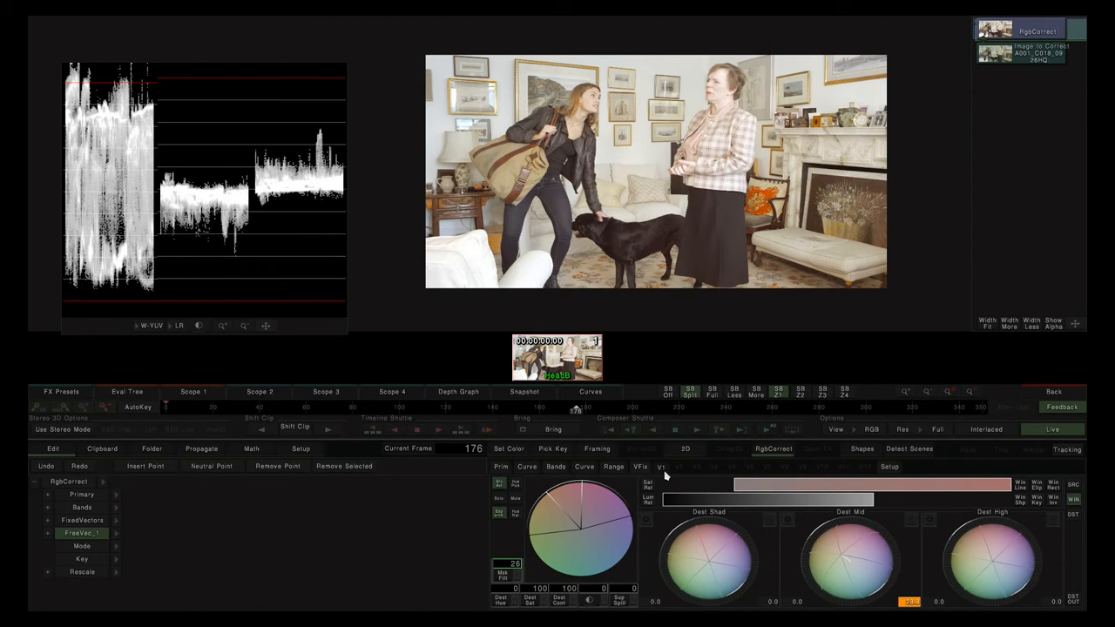
# Add a second free vector folder to the RGBCorrect effect and open its V2 controls
pyautogui.click(150, 451)
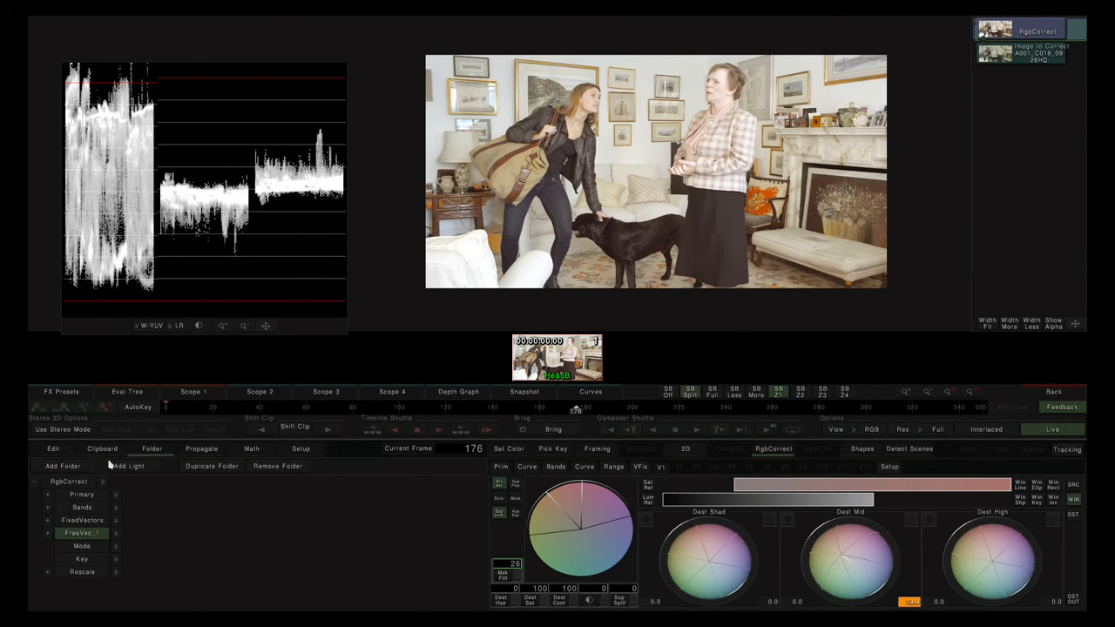
pyautogui.click(79, 467)
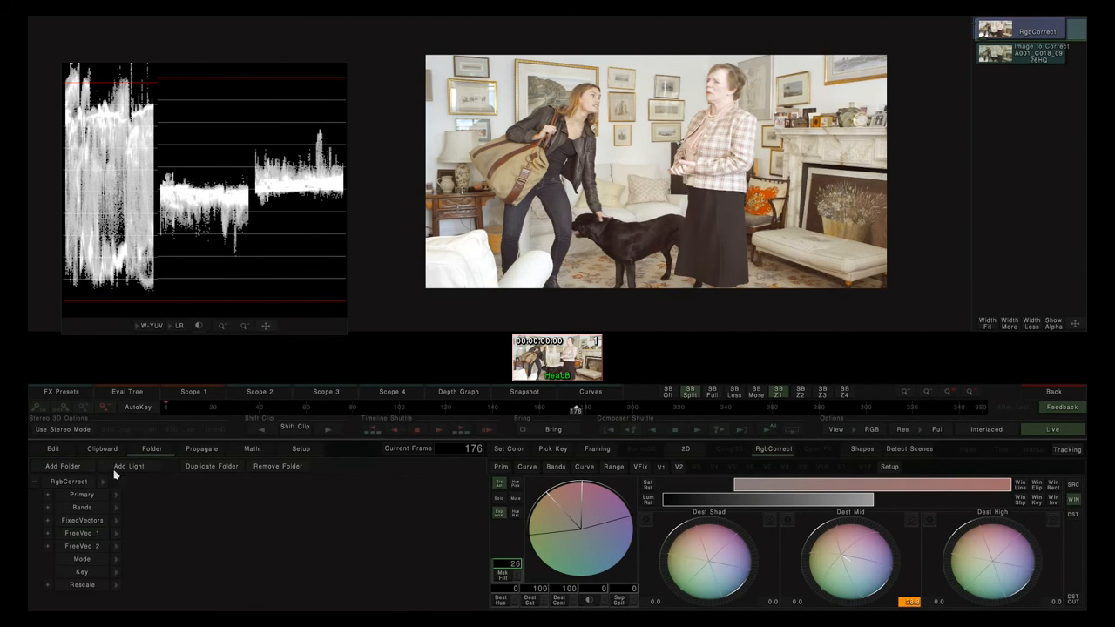
pyautogui.click(678, 469)
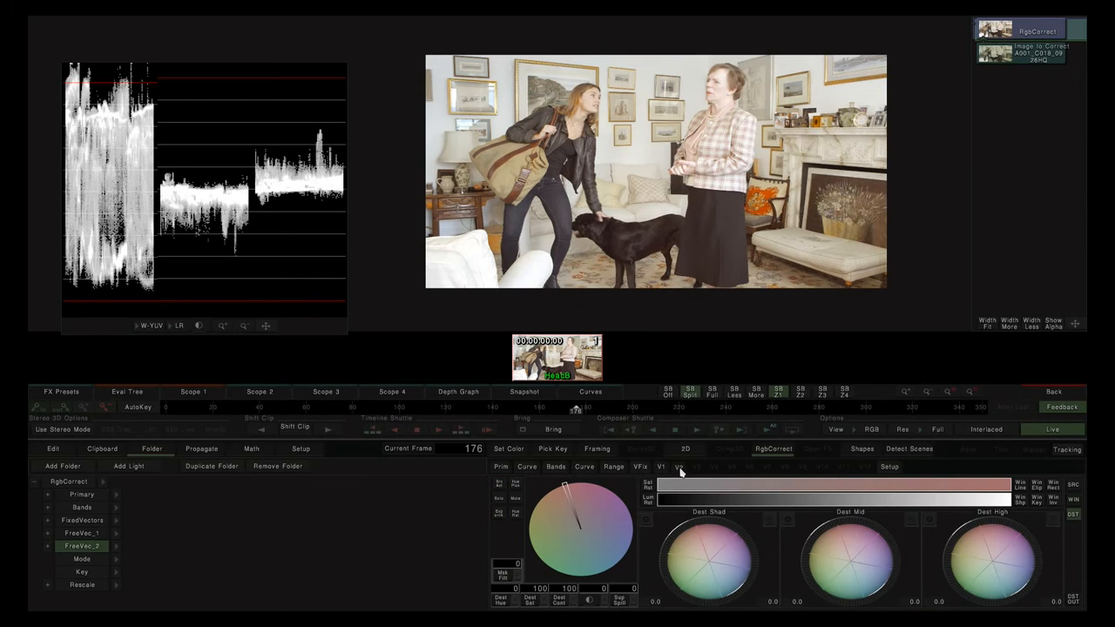
# Add a soft ellipse window extending beyond the frame on V2, and lower the mid gain outside it to about -36
pyautogui.click(1036, 487)
pyautogui.click(1071, 603)
pyautogui.moveTo(855, 526); pyautogui.dragTo(617, 560)
pyautogui.moveTo(708, 184); pyautogui.dragTo(1036, 68)
pyautogui.moveTo(742, 163); pyautogui.dragTo(801, 158)
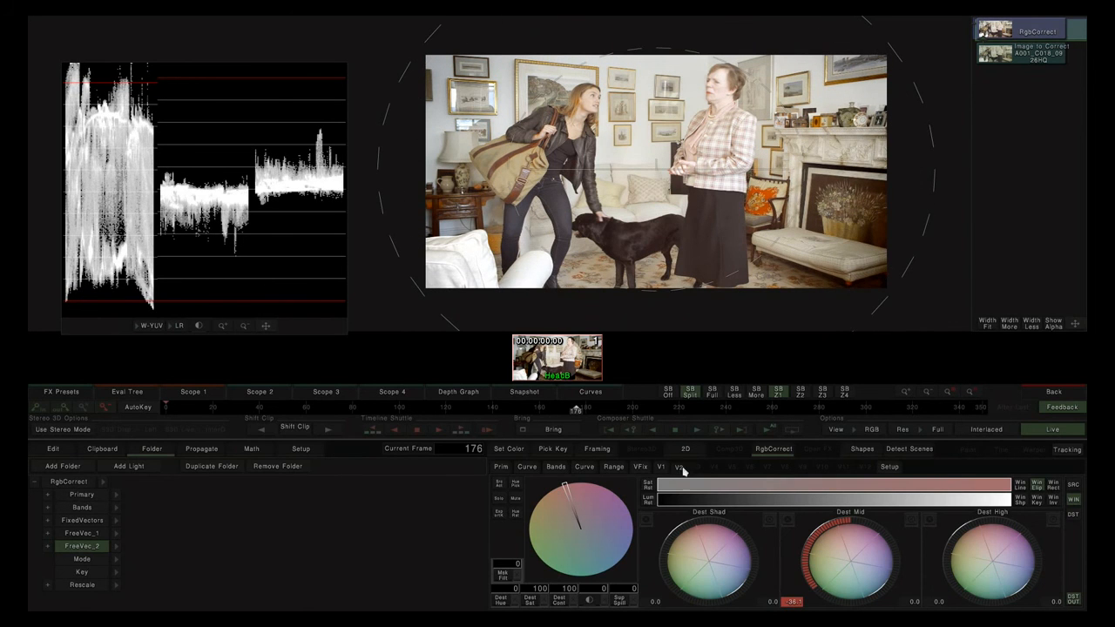
# Compare the V1 and V2 corrections by switching between them and toggling Mute on each
pyautogui.click(659, 467)
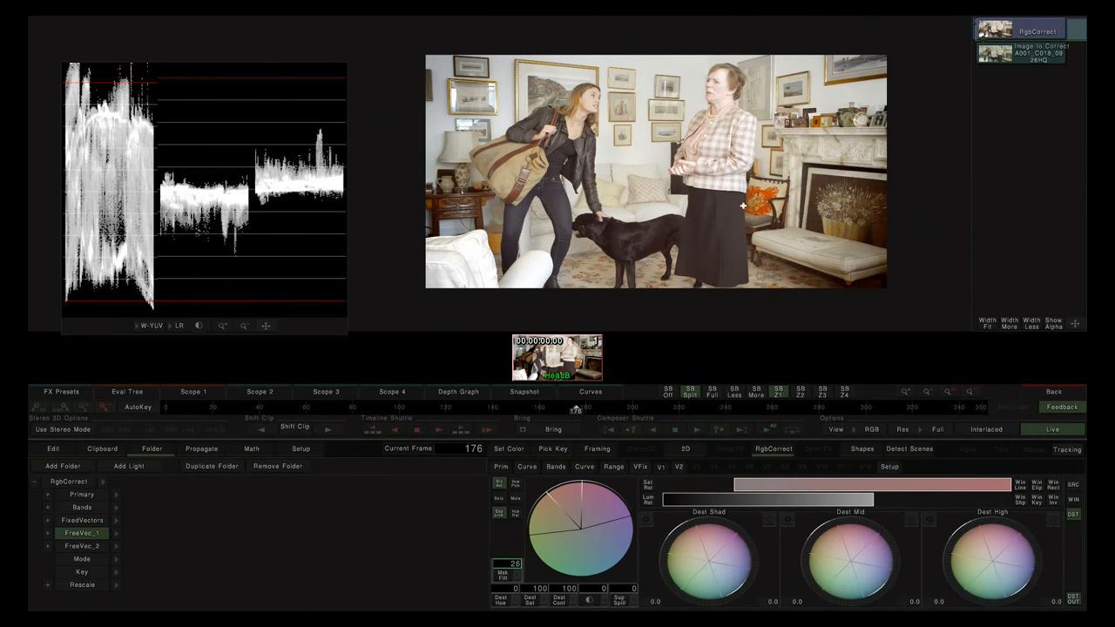
pyautogui.click(679, 467)
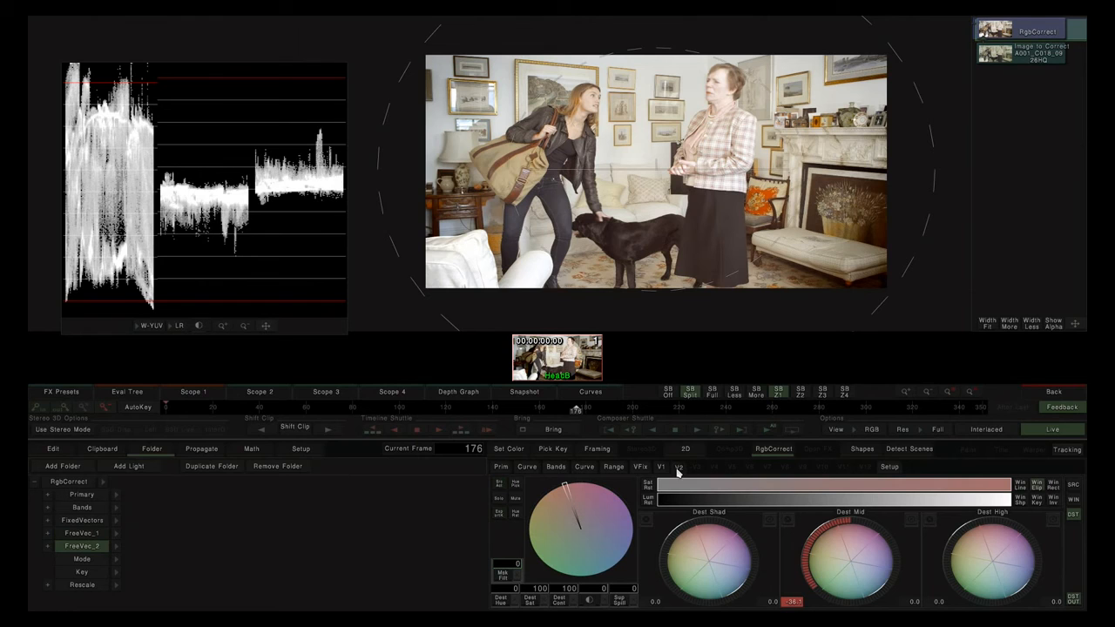
pyautogui.click(517, 502)
pyautogui.click(517, 501)
pyautogui.click(517, 502)
pyautogui.click(517, 502)
pyautogui.click(518, 501)
pyautogui.click(517, 502)
pyautogui.click(661, 467)
pyautogui.click(510, 502)
pyautogui.click(510, 502)
pyautogui.click(510, 502)
pyautogui.click(511, 502)
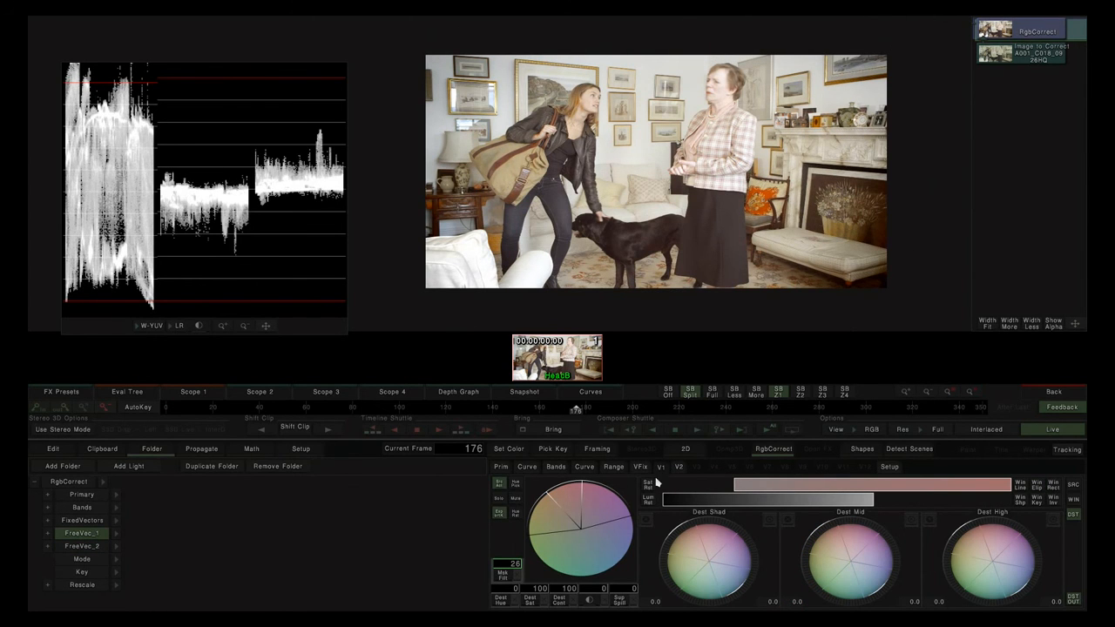
pyautogui.click(679, 467)
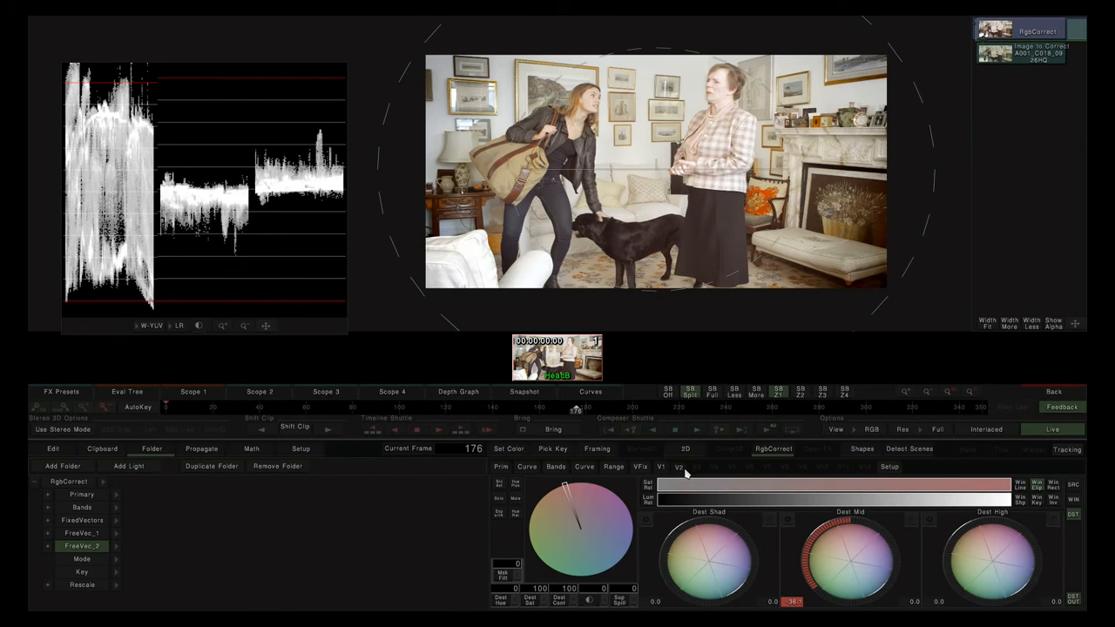
# Add a third free vector folder and open its V3 controls
pyautogui.click(146, 453)
pyautogui.click(79, 467)
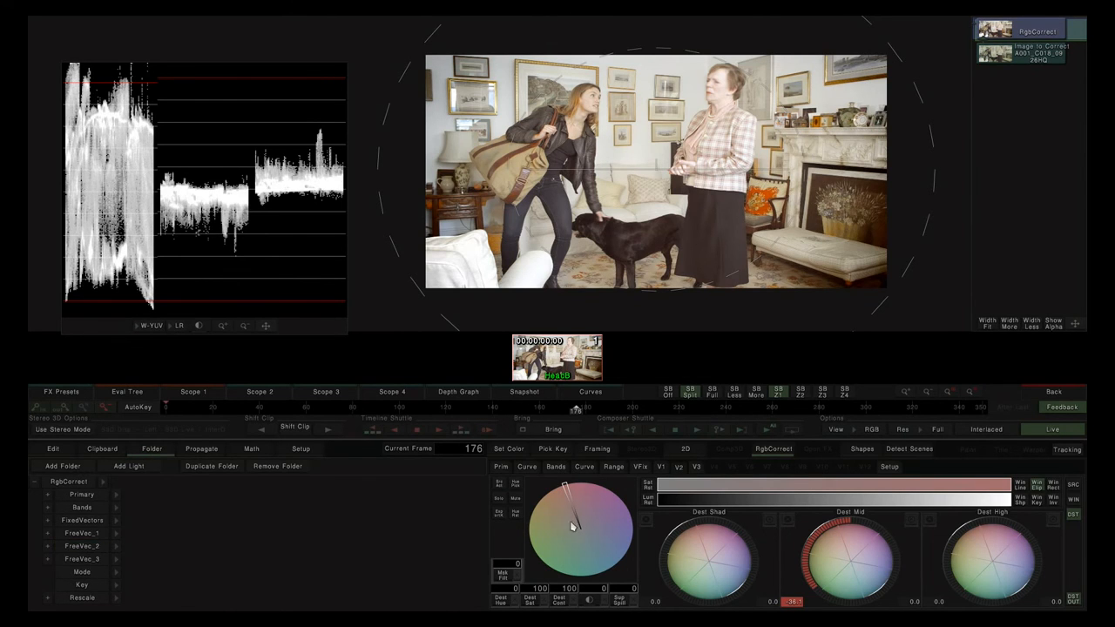
pyautogui.click(697, 467)
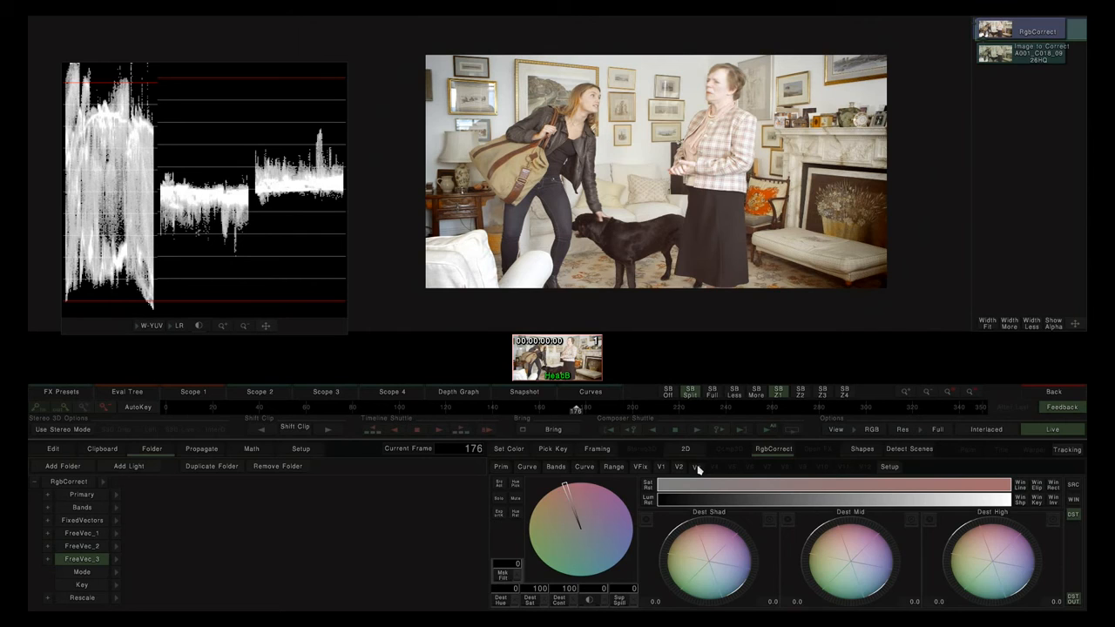
# Try copying FreeVec_2's settings onto FreeVec_3 with the ellipse window moved lower, and clear the FreeVec_3 settings
pyautogui.click(680, 468)
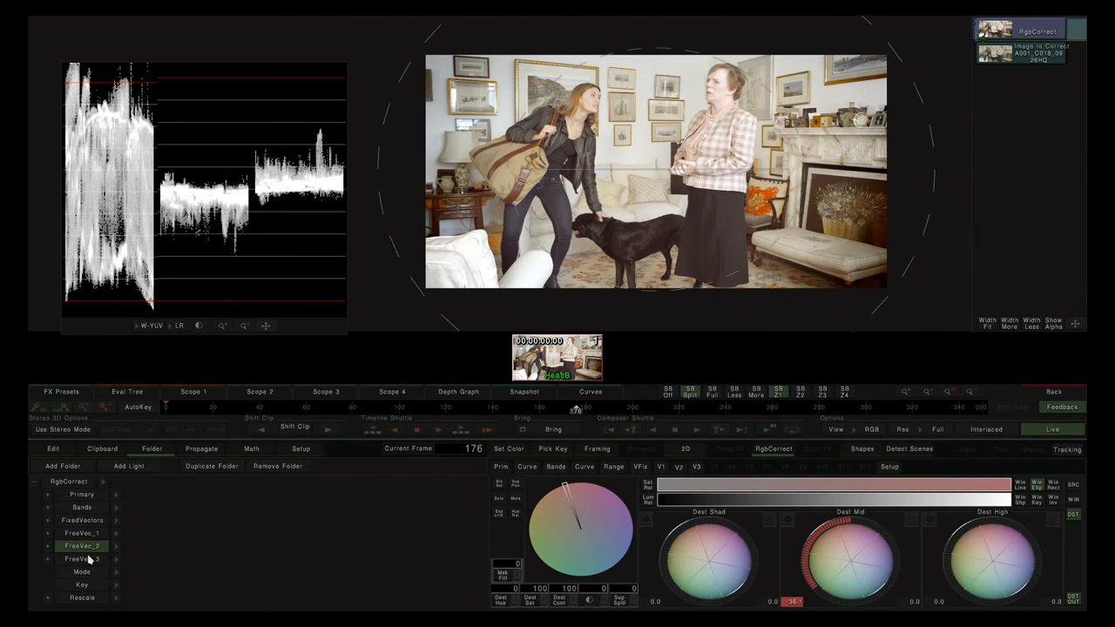
pyautogui.click(89, 562)
pyautogui.hotkey('ctrl', 'v')
pyautogui.click(695, 470)
pyautogui.moveTo(720, 208); pyautogui.dragTo(714, 261)
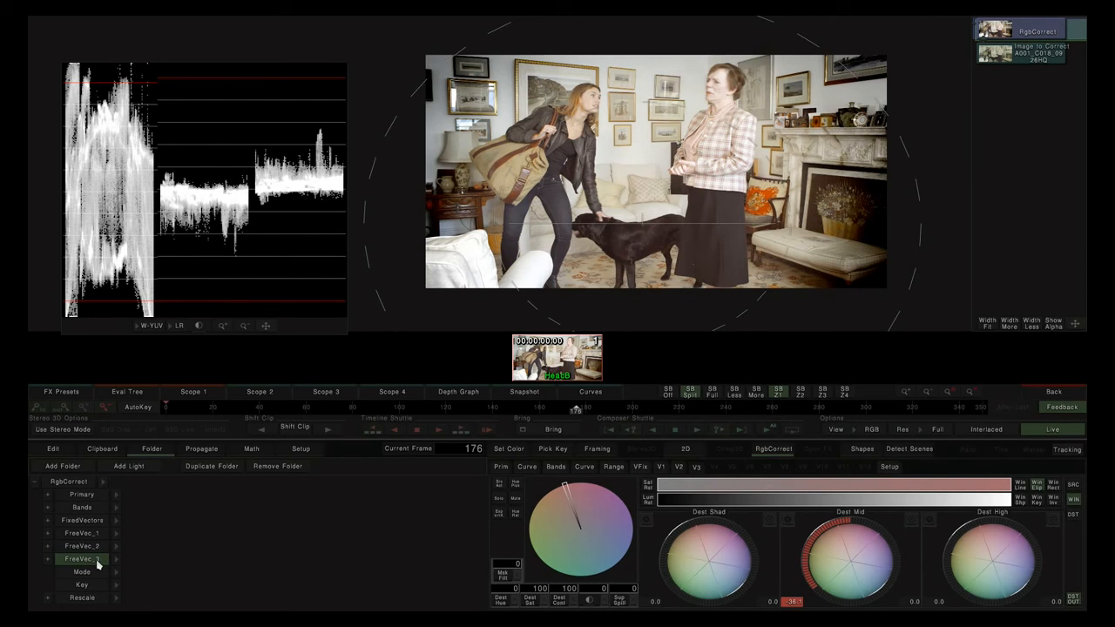
pyautogui.press('BackSpace')
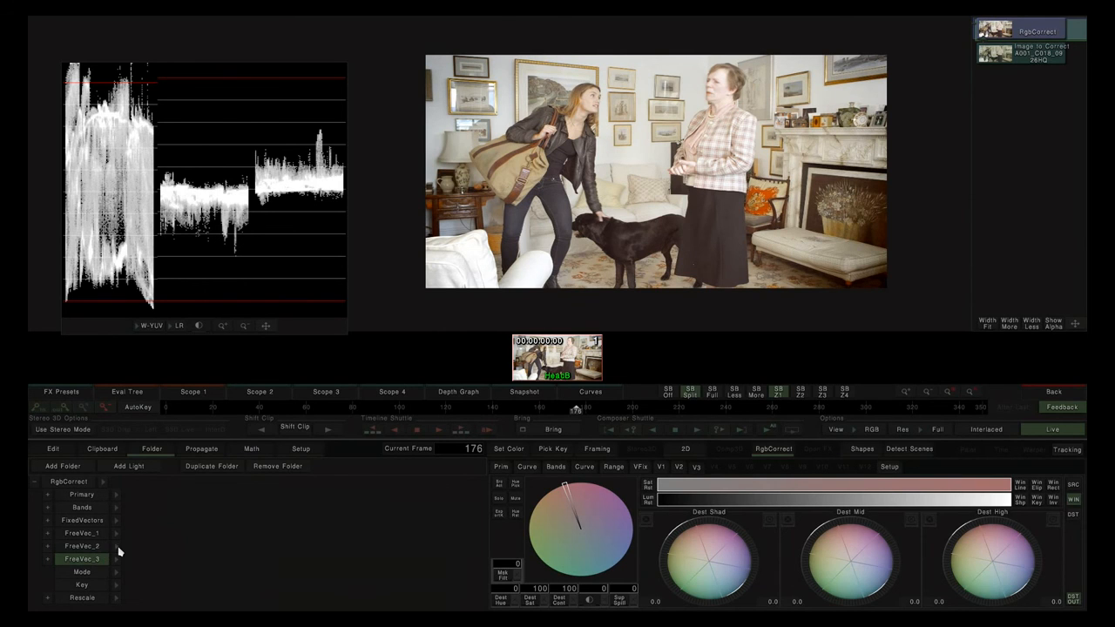
# Copy only FreeVec_2's Window settings onto FreeVec_3 and push the destination mids outside the window toward orange
pyautogui.click(48, 546)
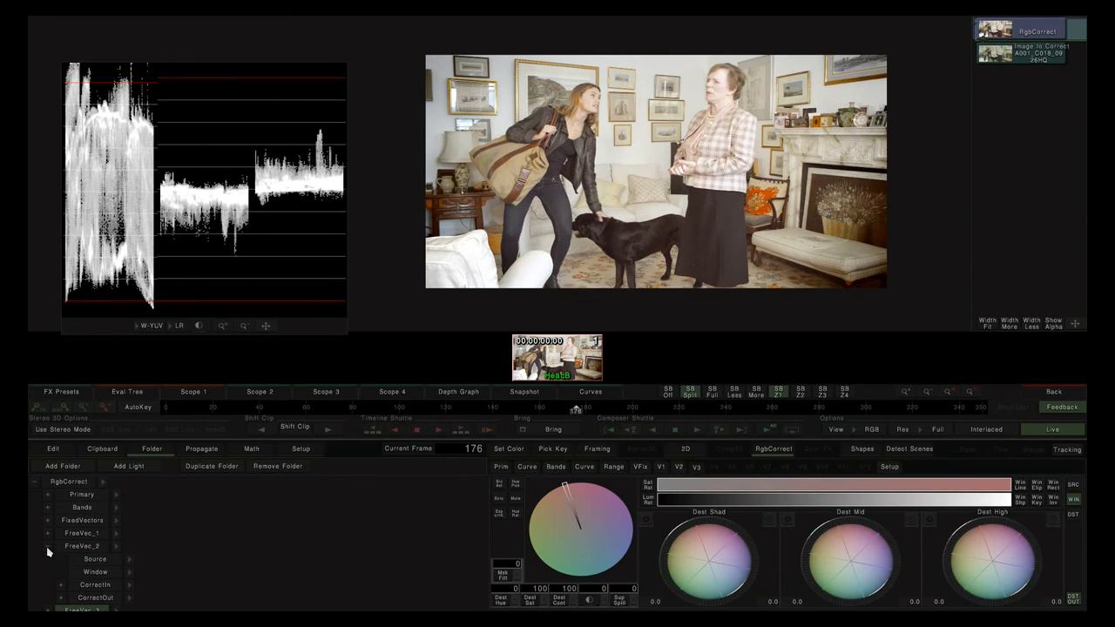
pyautogui.click(96, 573)
pyautogui.click(47, 546)
pyautogui.click(48, 560)
pyautogui.click(96, 585)
pyautogui.click(96, 590)
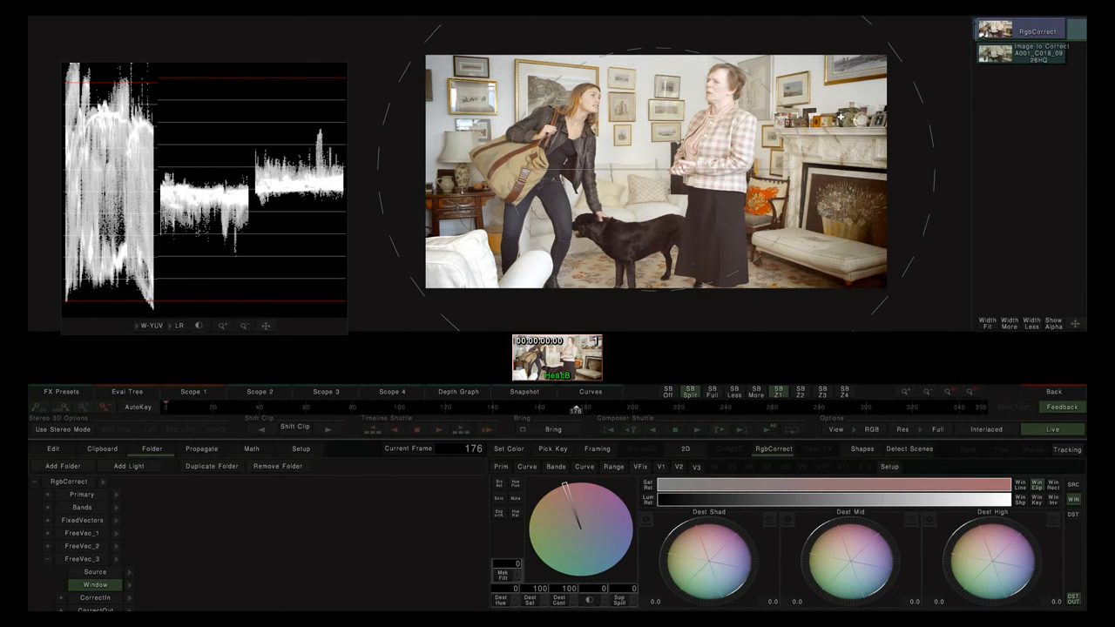
pyautogui.moveTo(859, 566); pyautogui.dragTo(678, 460)
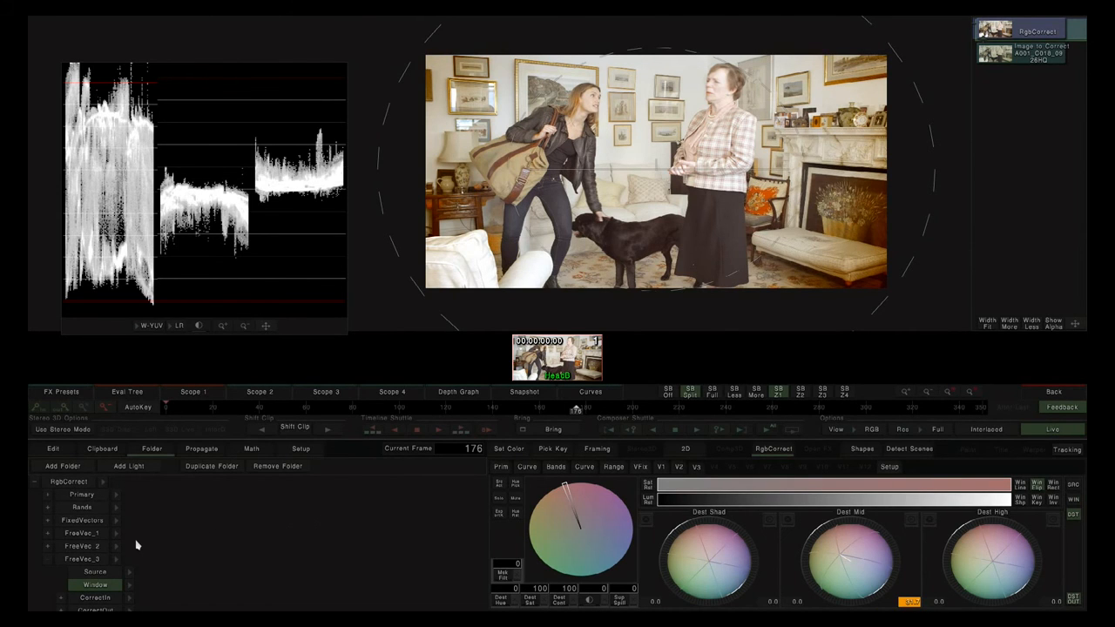
# Rename the FreeVec_3 folder as myGrade and warm its outside destination mids further toward orange
pyautogui.click(79, 562)
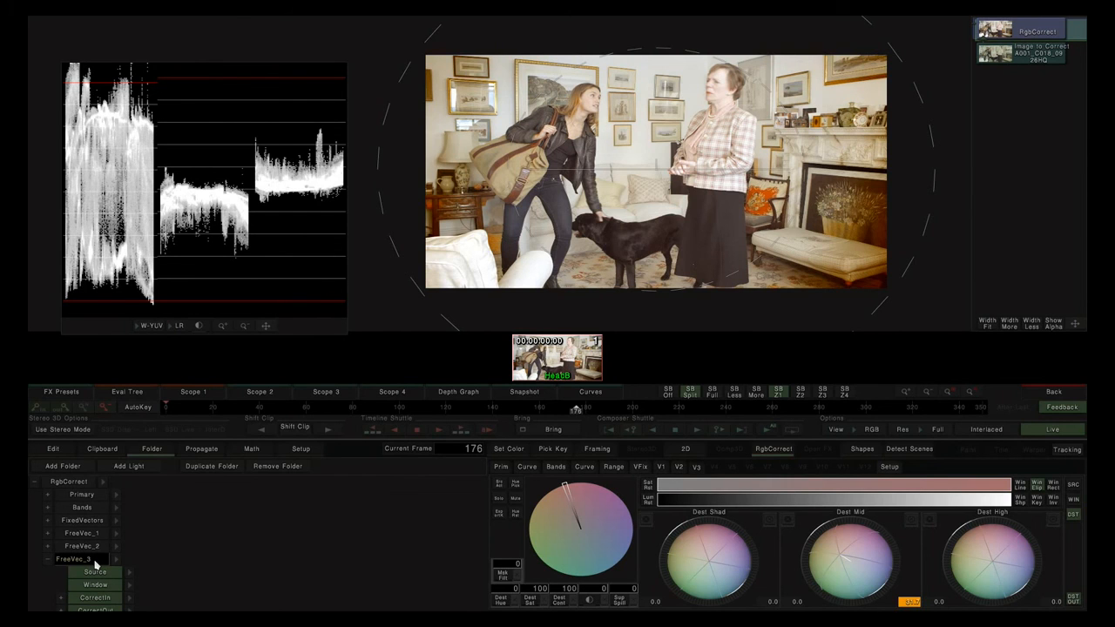
pyautogui.press('BackSpace')
pyautogui.press('BackSpace')
pyautogui.press('BackSpace')
pyautogui.press('BackSpace')
pyautogui.press('BackSpace')
pyautogui.press('BackSpace')
pyautogui.press('BackSpace')
pyautogui.press('BackSpace')
pyautogui.write('myGrade')
pyautogui.press('Return')
pyautogui.moveTo(848, 559); pyautogui.dragTo(769, 534)
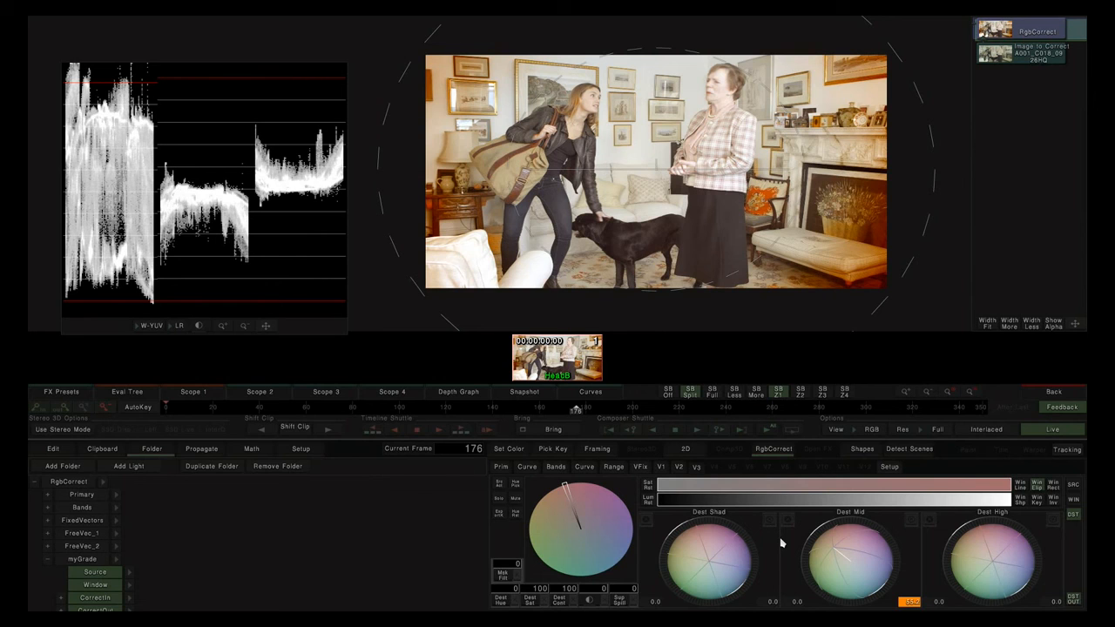
# Reset all RgbCorrect settings and move the myGrade folder ahead of FreeVec_2
pyautogui.click(74, 484)
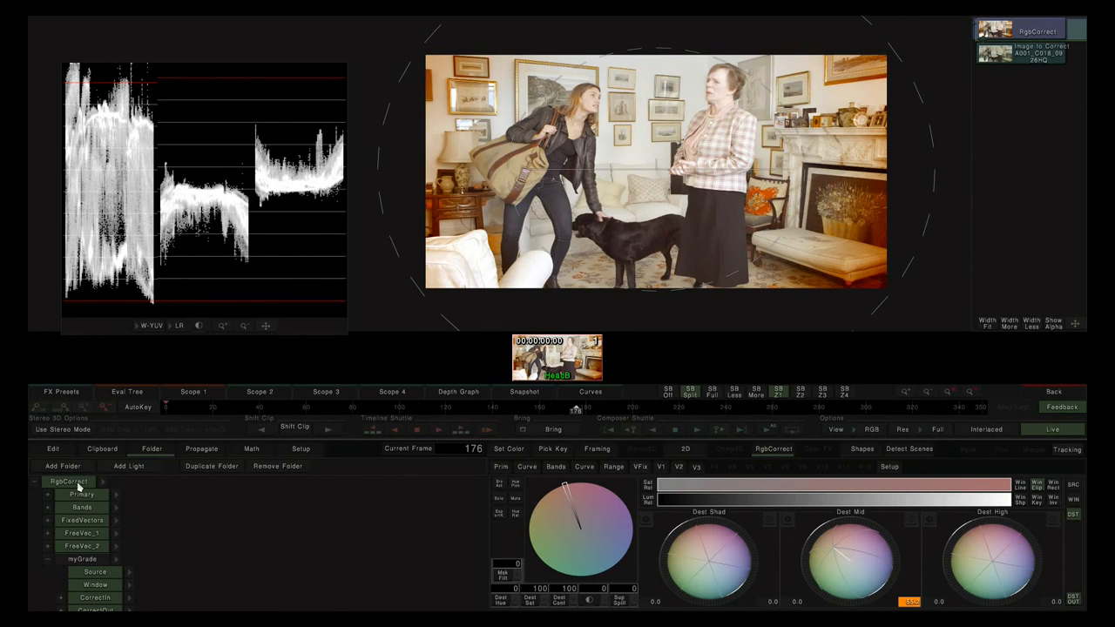
pyautogui.press('BackSpace')
pyautogui.moveTo(95, 542); pyautogui.dragTo(95, 552)
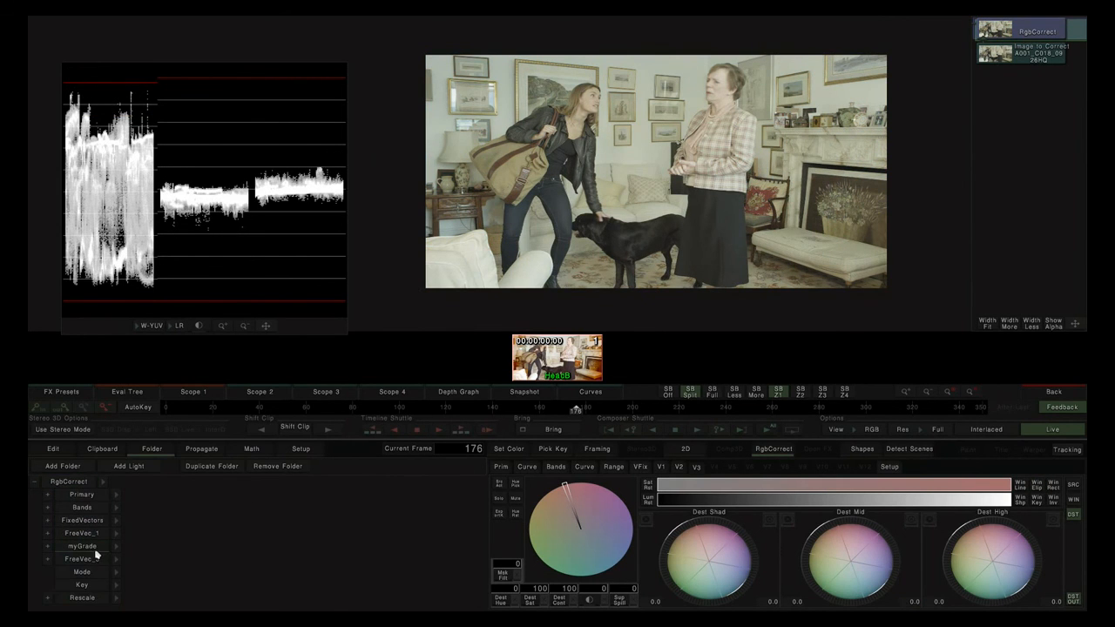
# Remove the FreeVec_2 and myGrade folders, keeping only FreeVec_1
pyautogui.click(278, 466)
pyautogui.click(82, 547)
pyautogui.click(278, 466)
# Set the saturation for all bands to 0 to make the picture black and white
pyautogui.click(555, 467)
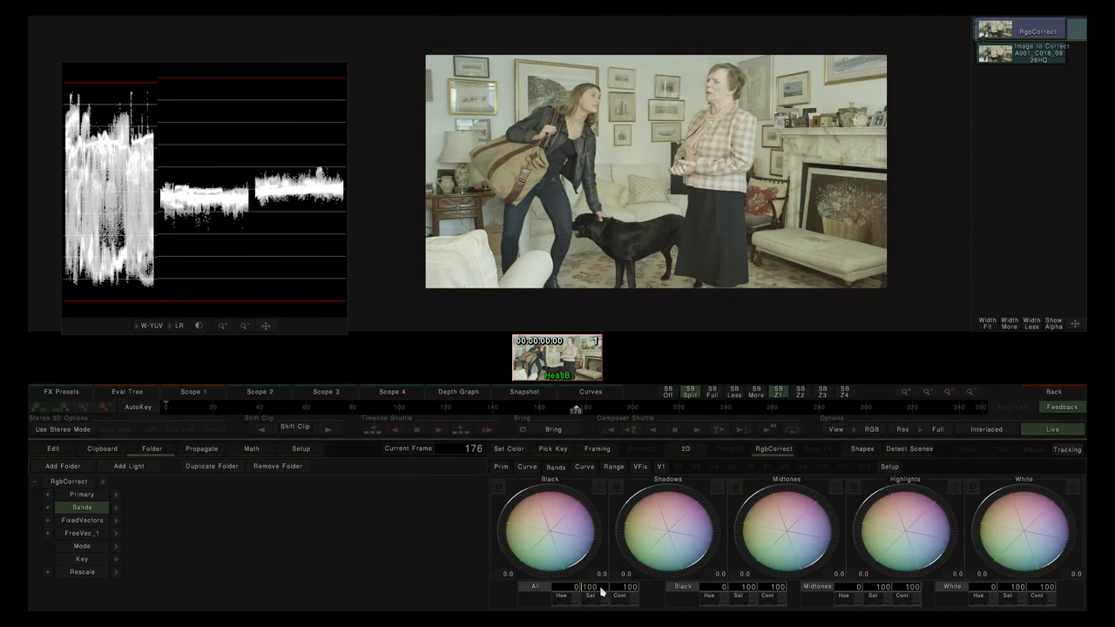
pyautogui.write('0')
pyautogui.press('Return')
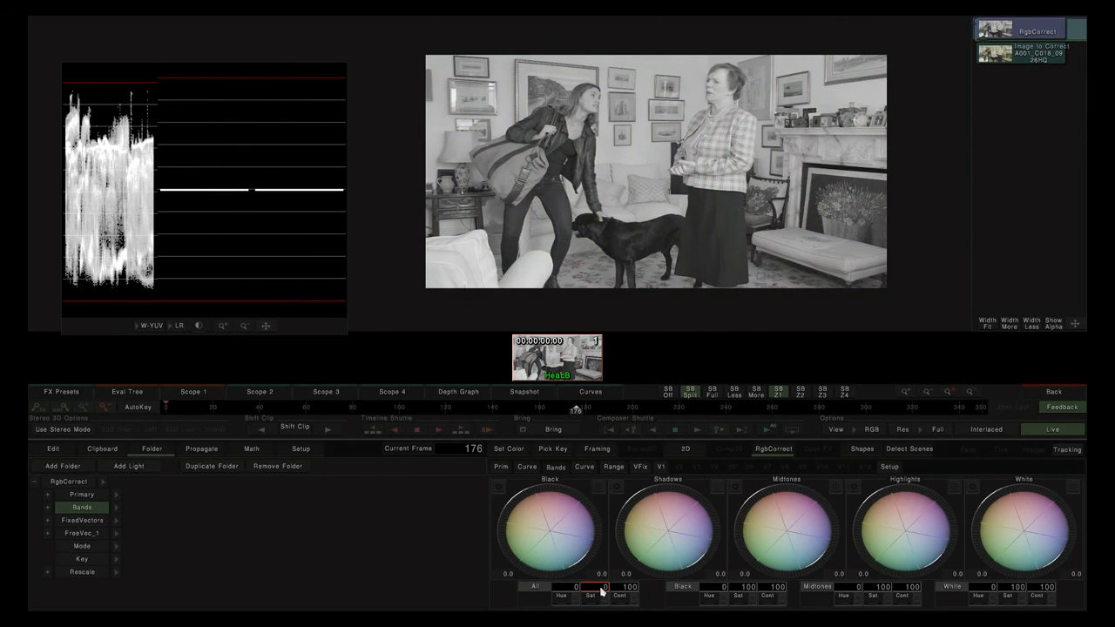
# Activate V1's source selection and try picking the red armchair's hue from the desaturated picture, checking it with Solo
pyautogui.click(664, 470)
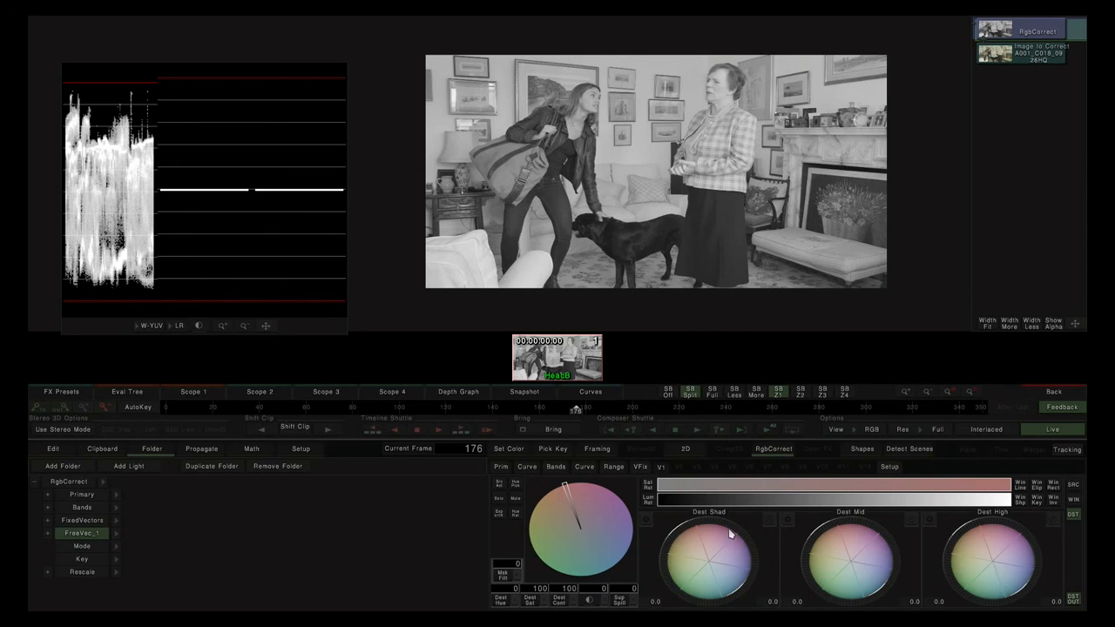
pyautogui.click(516, 484)
pyautogui.click(500, 486)
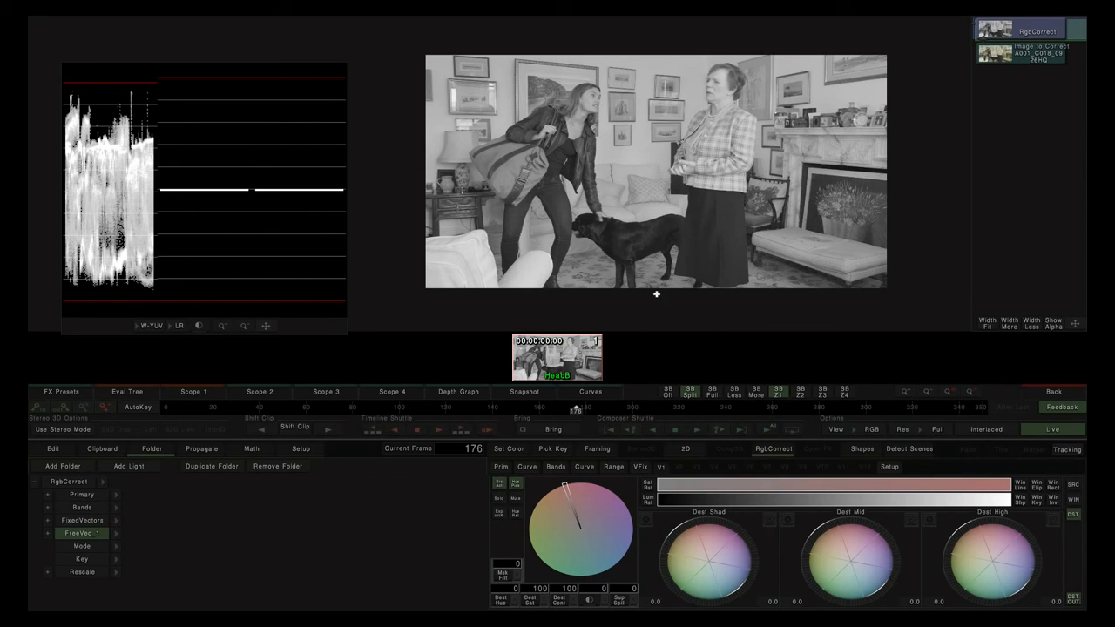
pyautogui.click(767, 199)
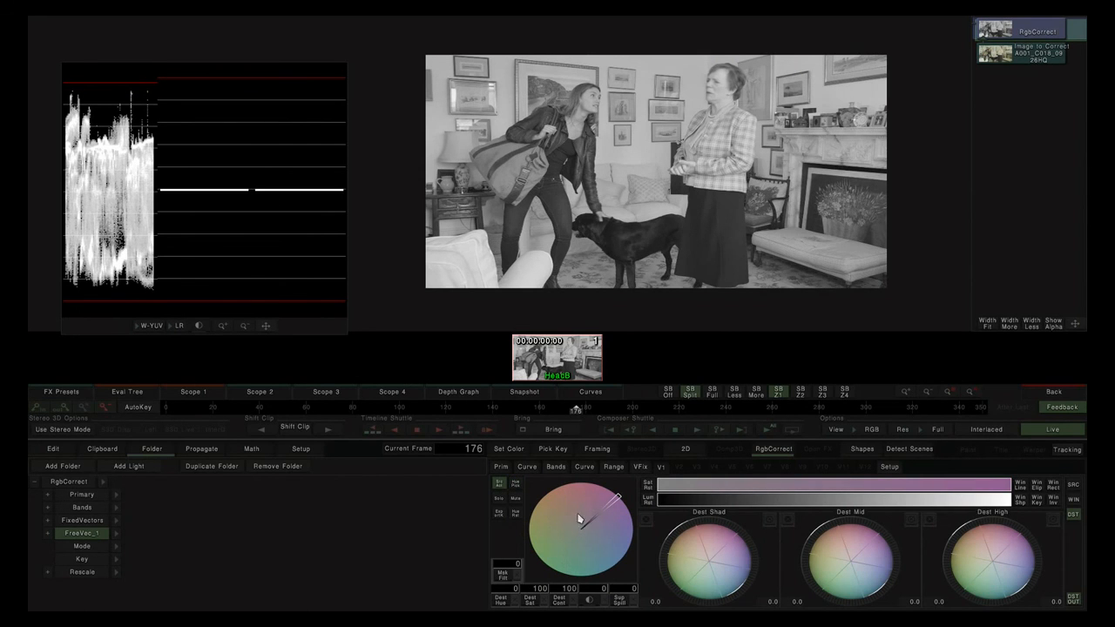
pyautogui.click(498, 497)
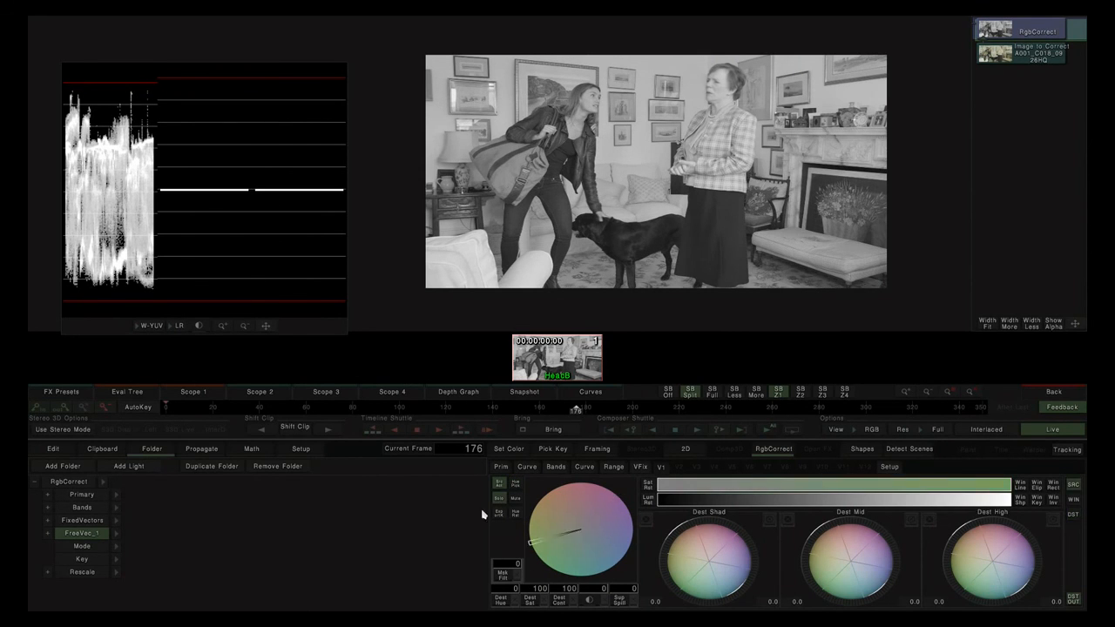
pyautogui.click(498, 500)
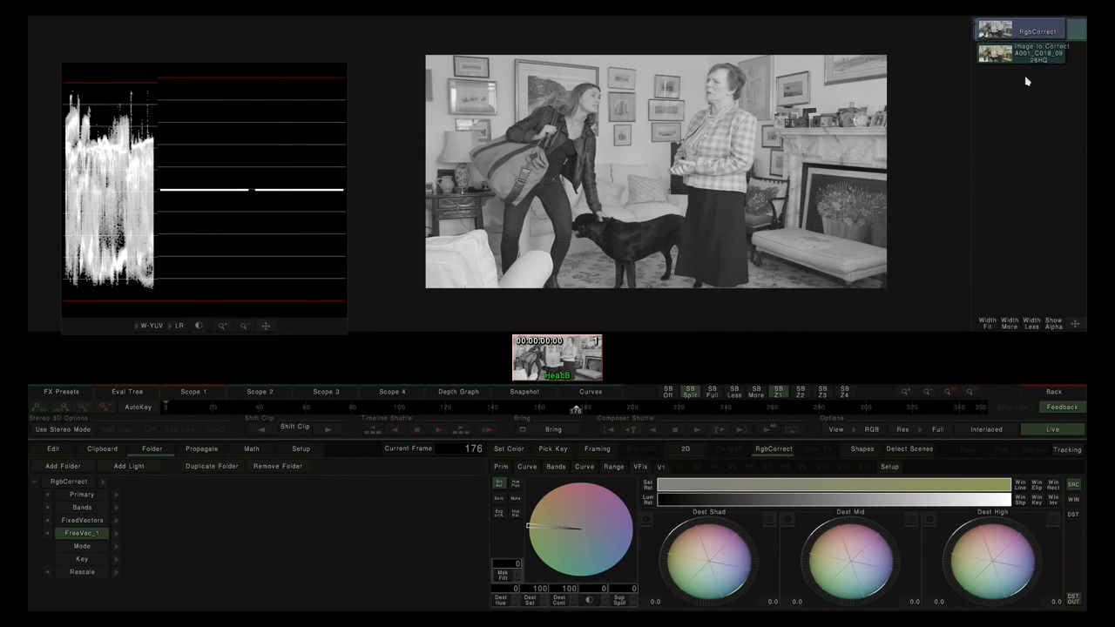
# Clone the source clip onto the track below as a second RgbCorrect input, and reopen the effect with both clips
pyautogui.click(1048, 393)
pyautogui.click(717, 250)
pyautogui.moveTo(717, 250); pyautogui.dragTo(718, 278)
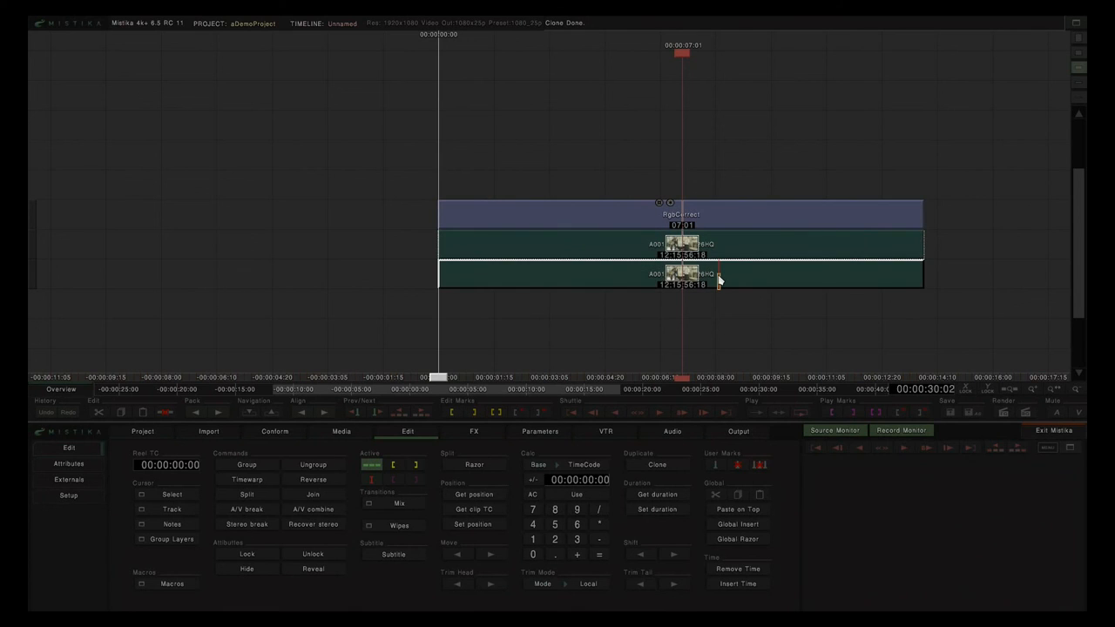
pyautogui.click(735, 235)
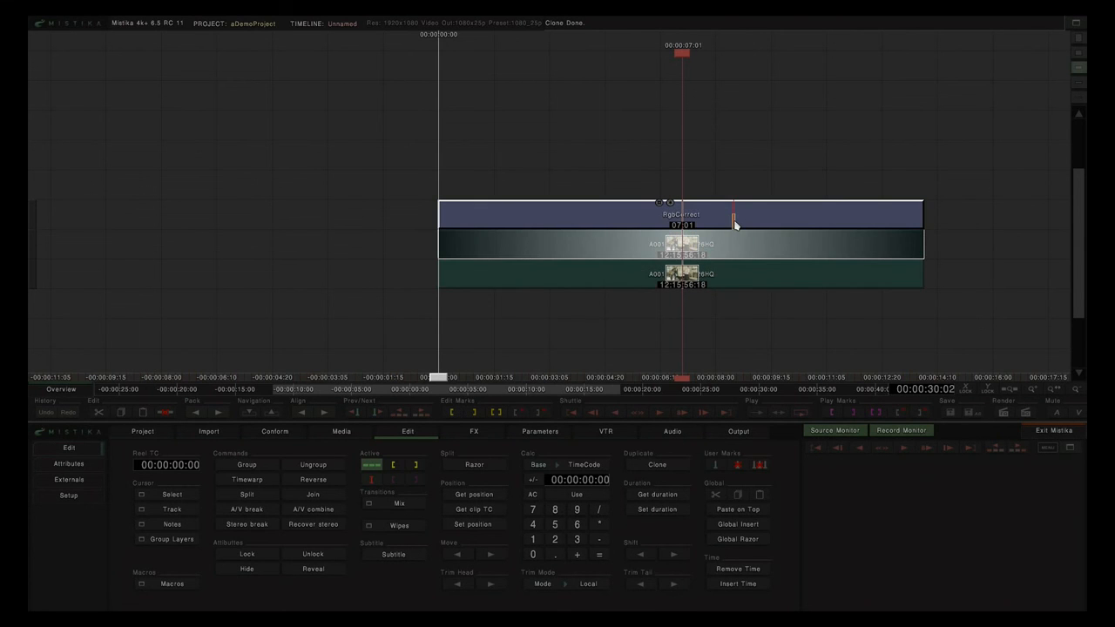
pyautogui.keyDown('shift'); pyautogui.click(734, 268); pyautogui.keyUp('shift')
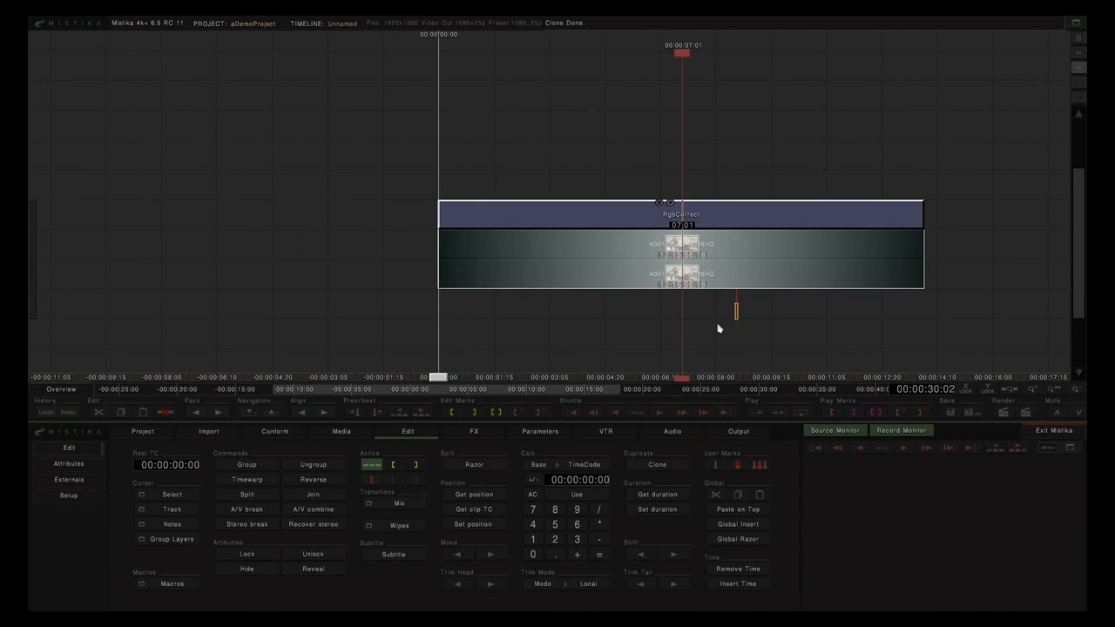
pyautogui.doubleClick(726, 215)
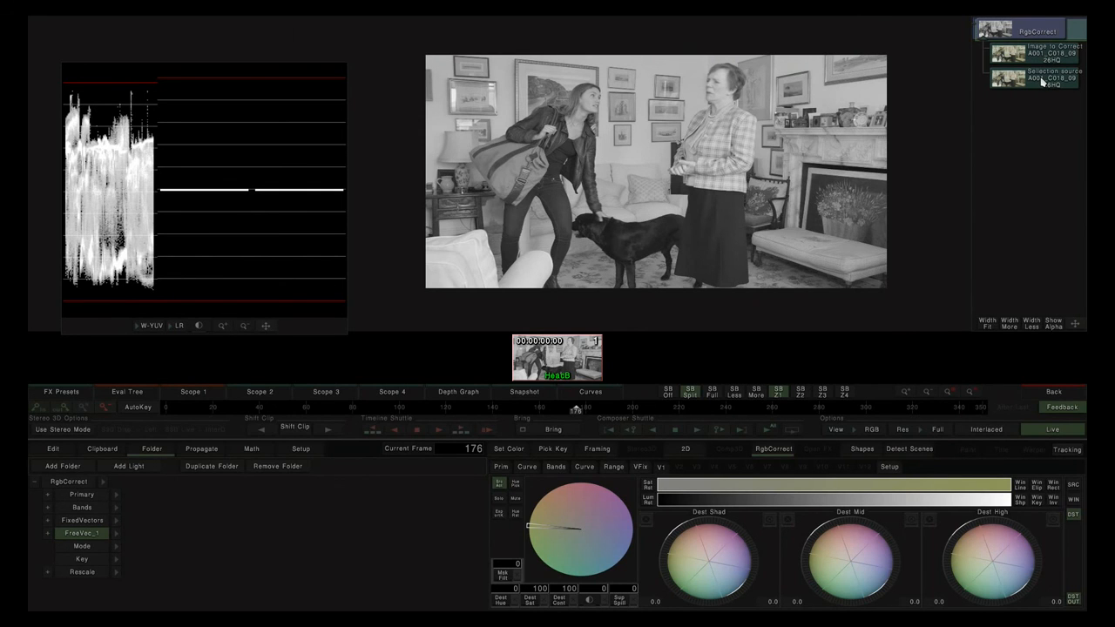
# Pick the red armchair's hue as V1's source, and set its Dest Sat to 495 and mask filter to 11
pyautogui.click(519, 482)
pyautogui.click(769, 192)
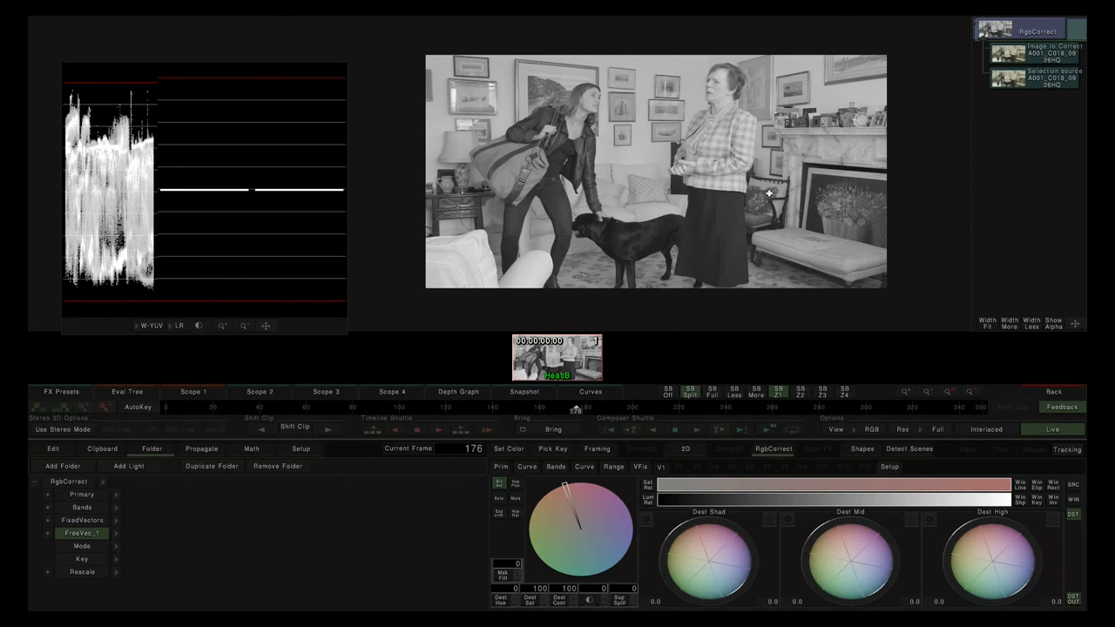
pyautogui.moveTo(540, 591); pyautogui.dragTo(606, 492)
pyautogui.moveTo(539, 591); pyautogui.dragTo(588, 569)
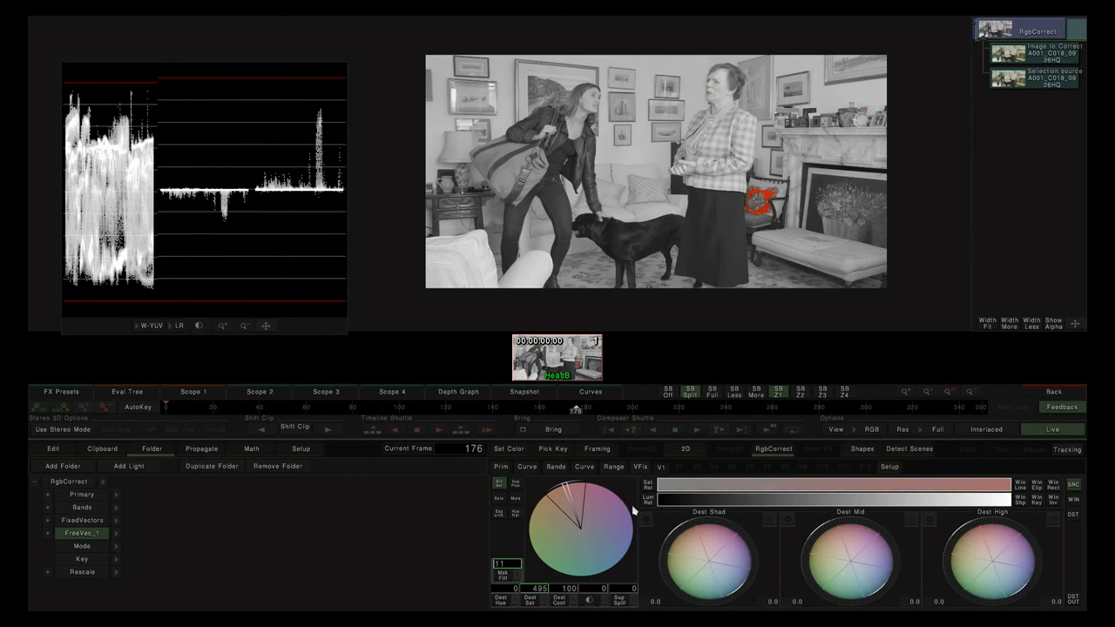